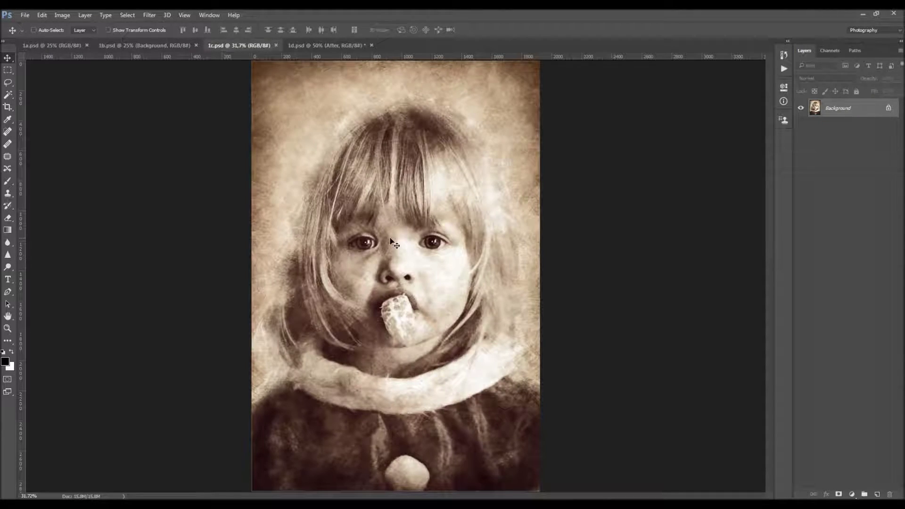
- Examine the sepia scribble effect on the child's portrait in 1c.psd up close and as a whole
scroll(405, 240, "up", 3)
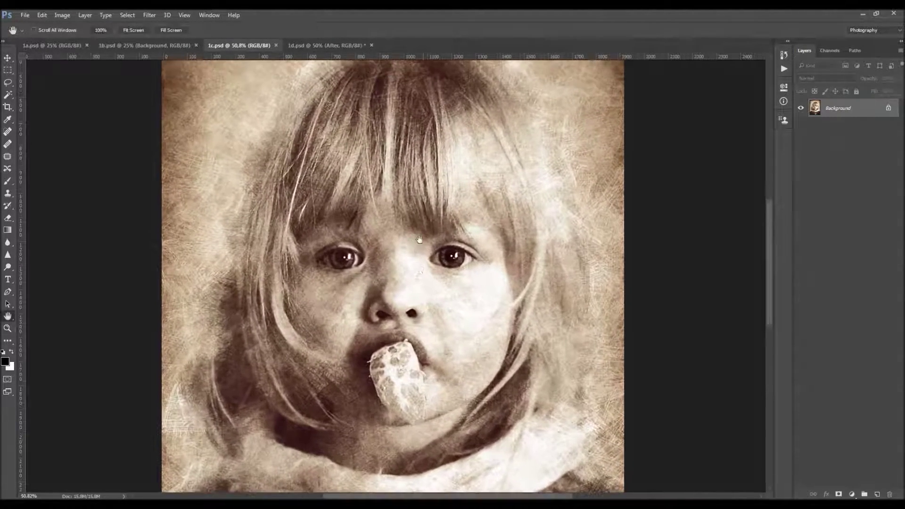
left_click_drag(420, 240, 410, 215)
left_click_drag(463, 286, 507, 112)
key("z")
left_click_drag(439, 234, 382, 336)
key("h")
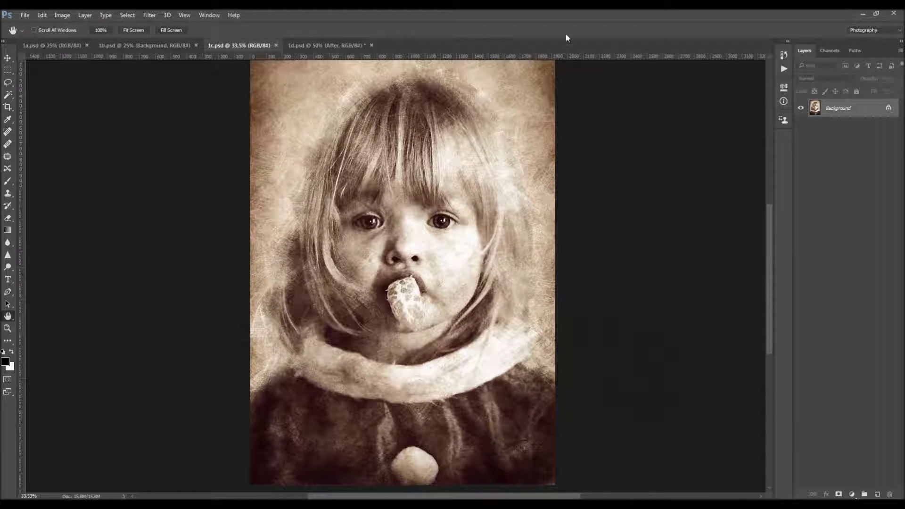
left_click_drag(470, 239, 488, 231)
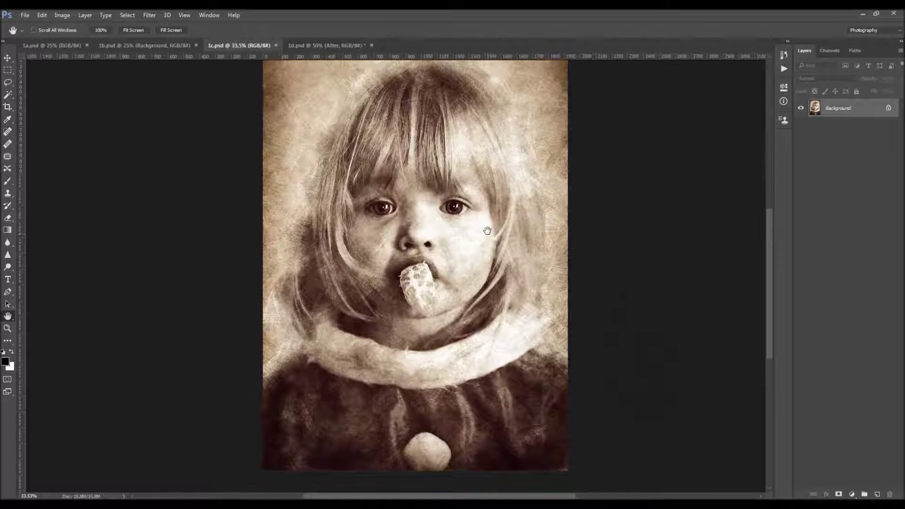
left_click_drag(316, 90, 358, 169)
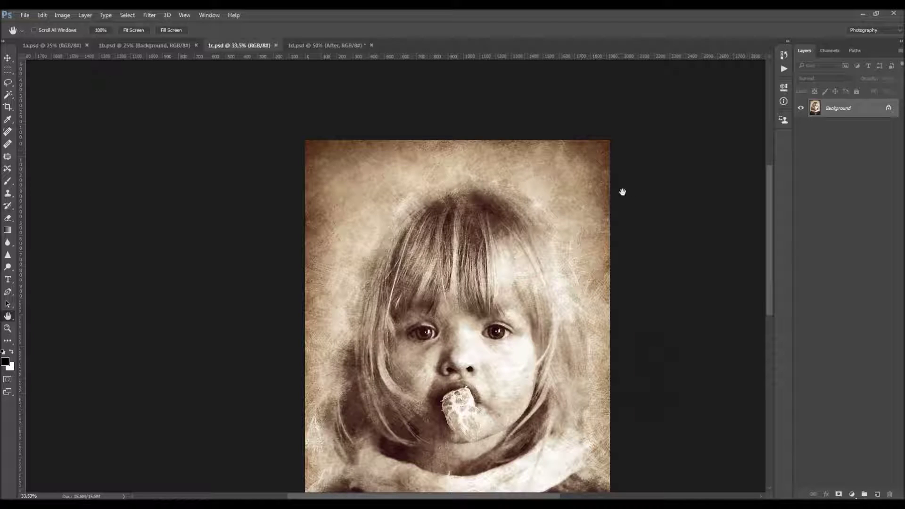
left_click_drag(534, 355, 511, 320)
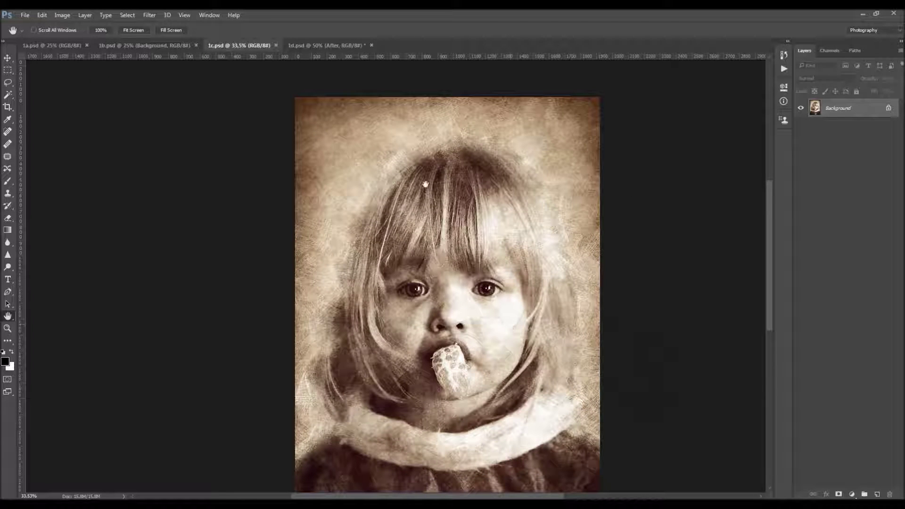
left_click_drag(491, 281, 475, 260)
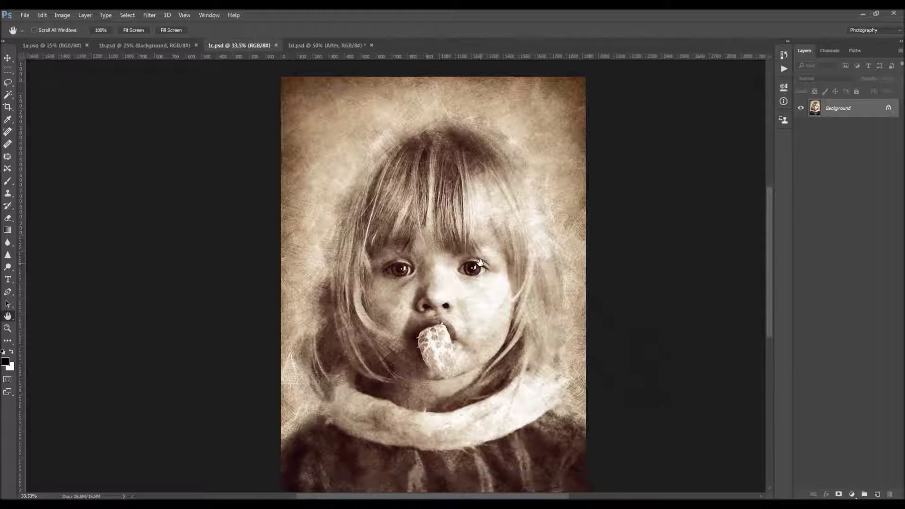
- Compare the brush and After layers with the original street photo in 1d.psd, and return to 1c.psd
left_click(137, 45)
left_click(250, 45)
left_click(304, 45)
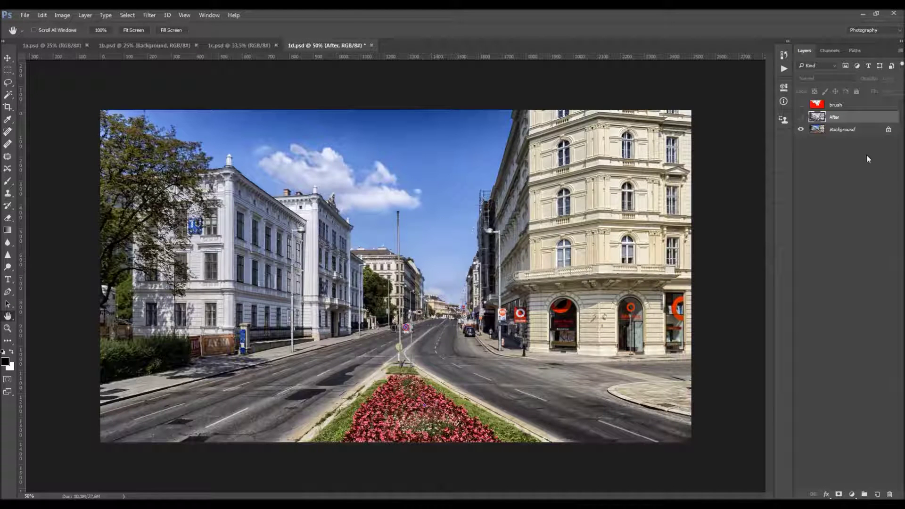
left_click(801, 104)
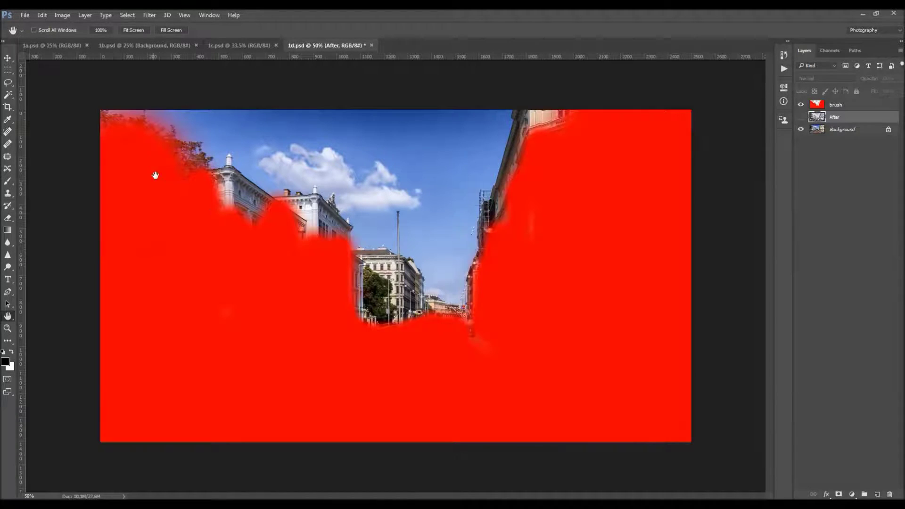
left_click(801, 105)
left_click(801, 117)
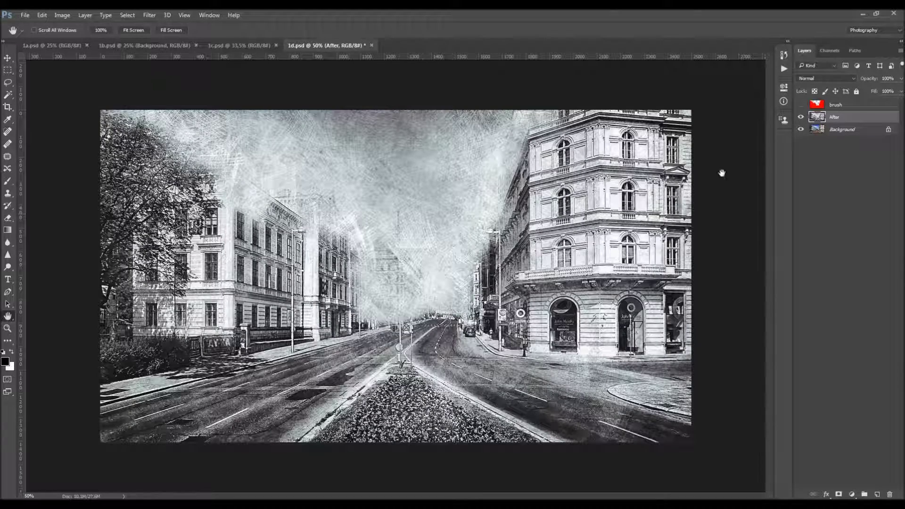
left_click(802, 105)
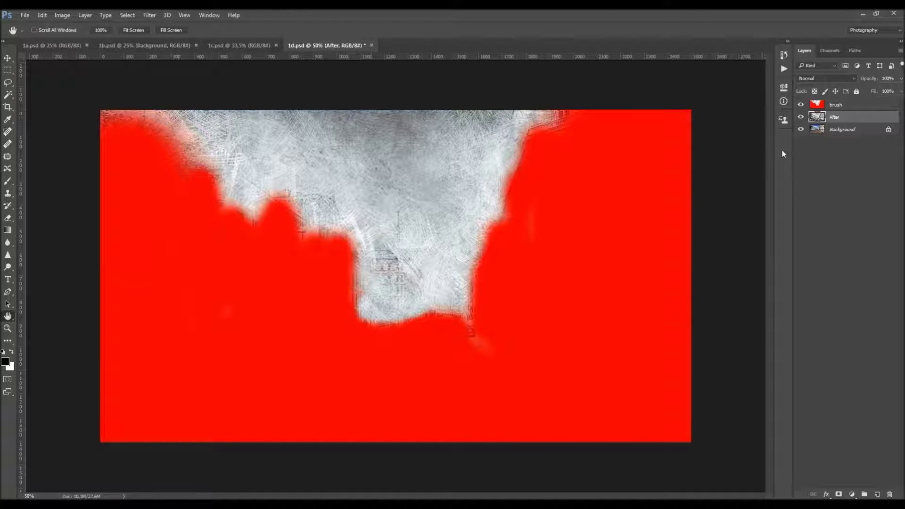
left_click(802, 105)
left_click(800, 117)
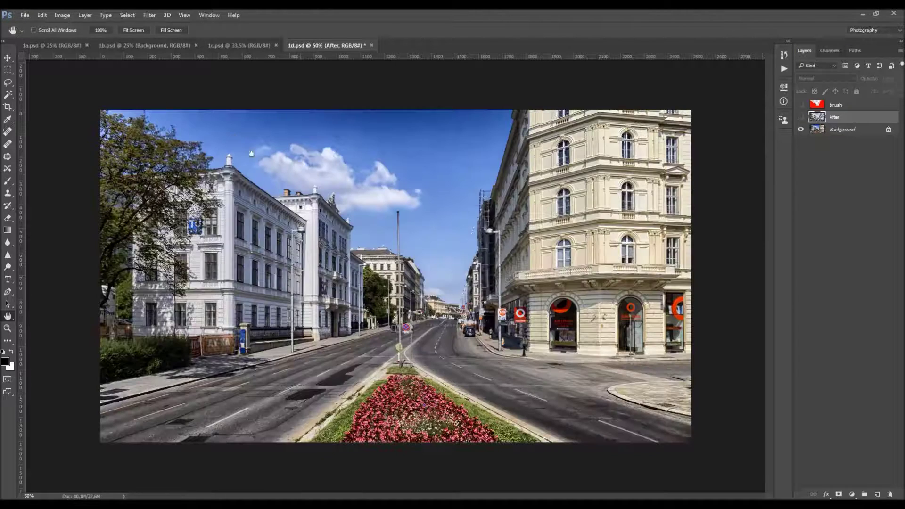
left_click(220, 46)
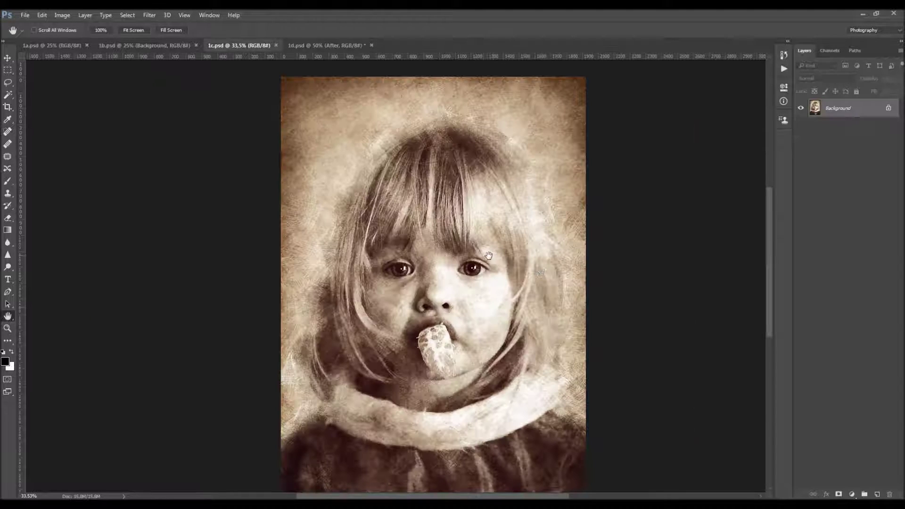
left_click_drag(478, 244, 467, 239)
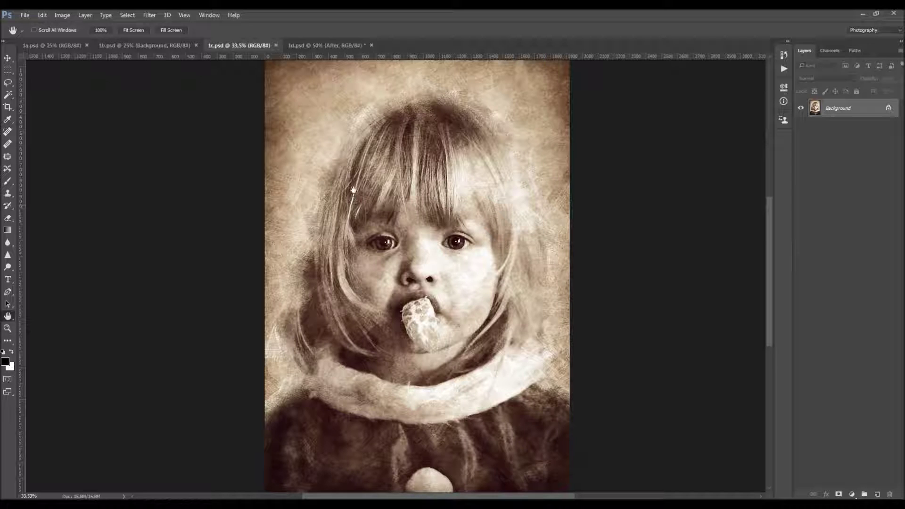
- Close the 1d.psd, 1c.psd and 1b.psd documents so that only 1a.psd stays open
left_click(371, 45)
key("Escape")
left_click(276, 45)
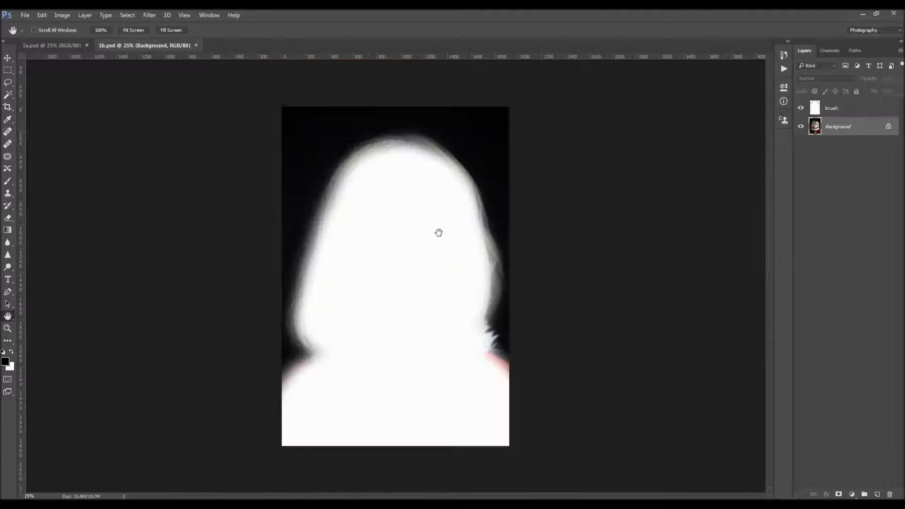
left_click(195, 45)
key("z")
left_click_drag(384, 208, 416, 222)
key("h")
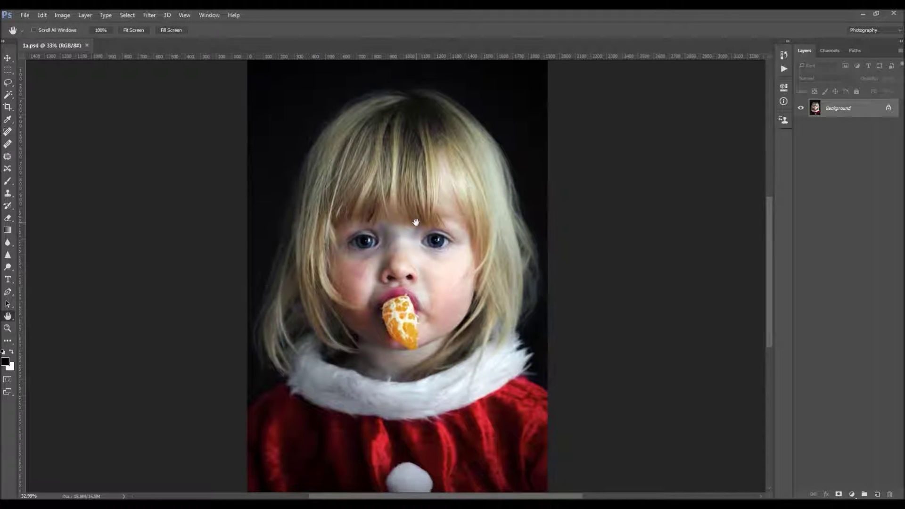
- Convert Layer 0 of 1a.psd into a locked Background layer
key("v")
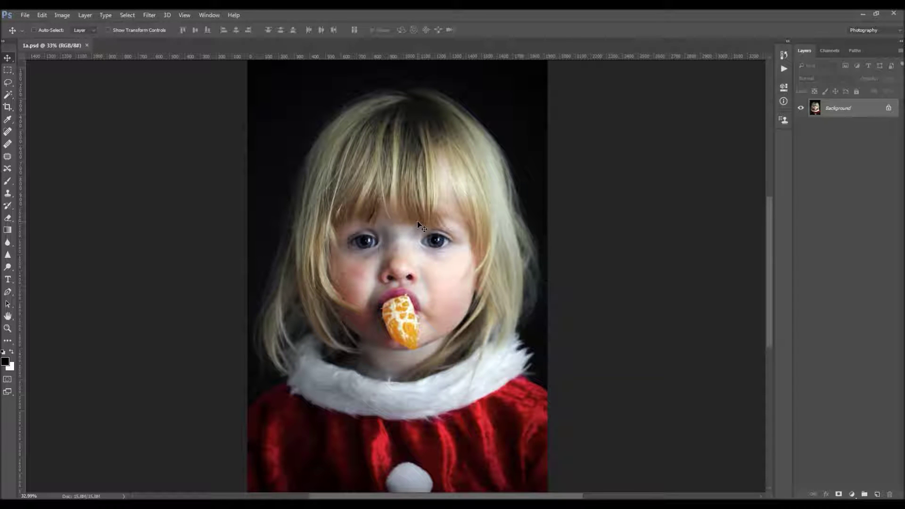
key("h")
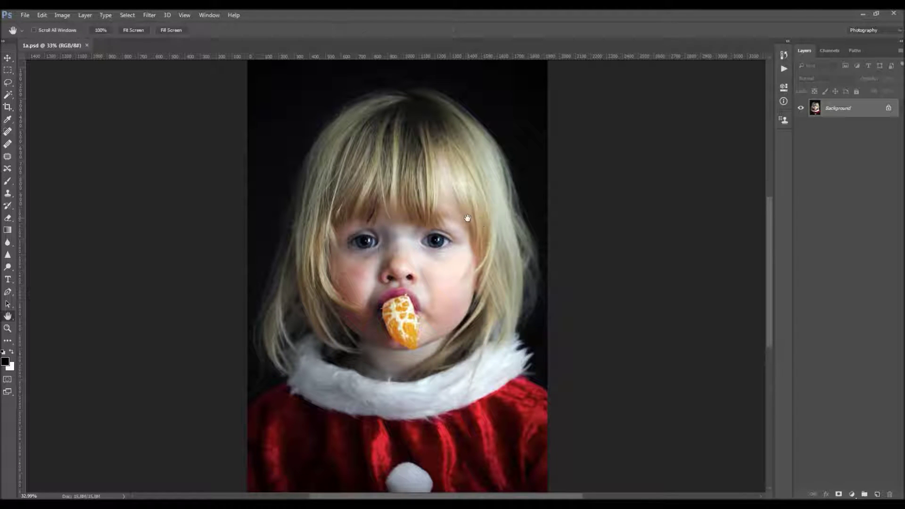
left_click_drag(467, 220, 476, 204)
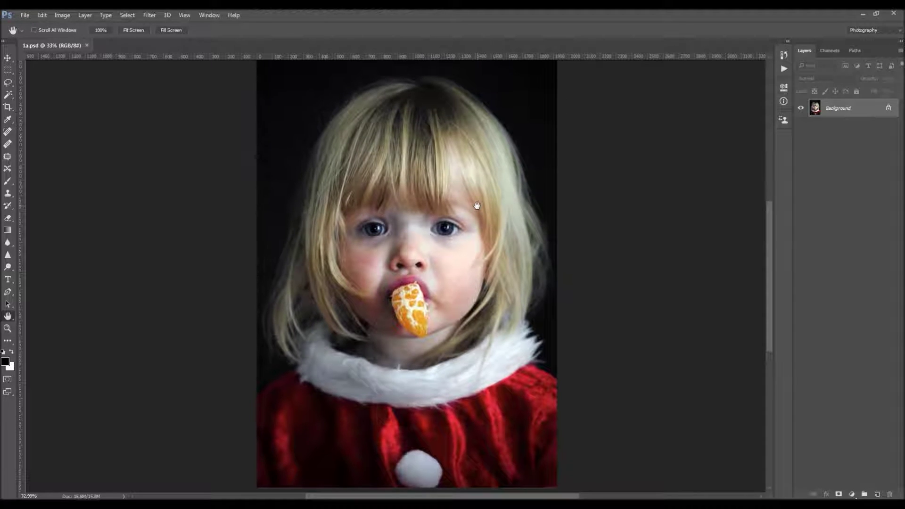
key("v")
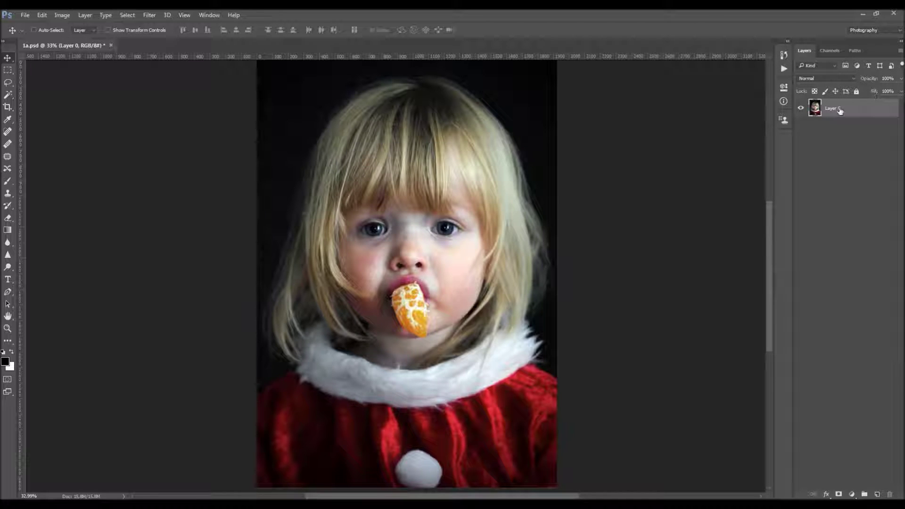
left_click(86, 15)
mouse_move(94, 25)
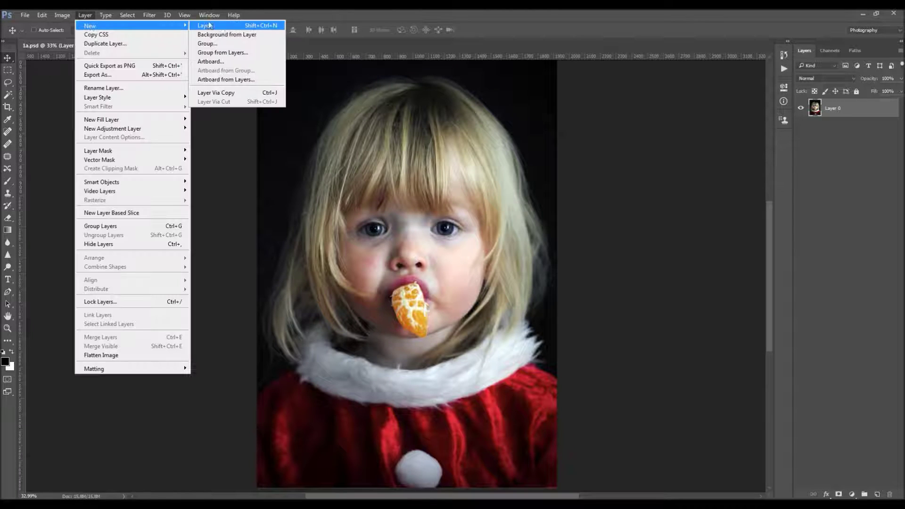
left_click(267, 35)
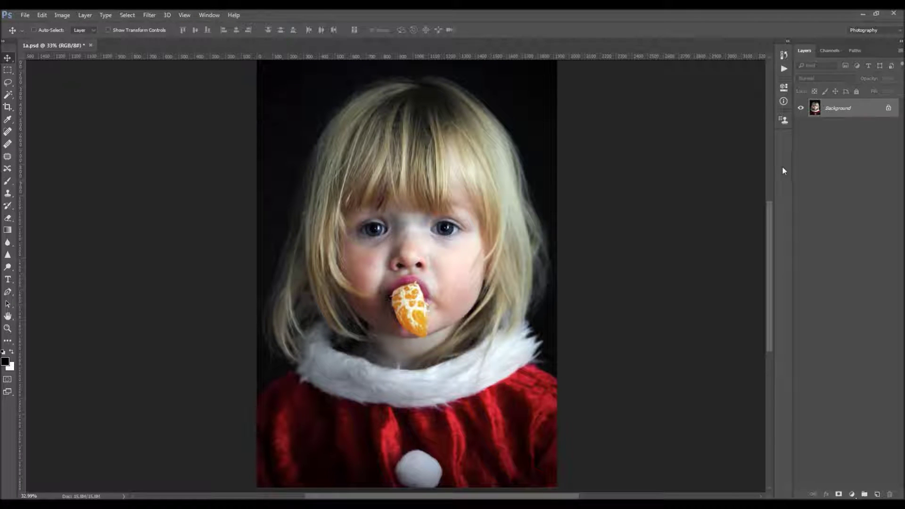
- Check in the layer display options that "copy" is added to copied layers and groups, and accept the settings
left_click(902, 52)
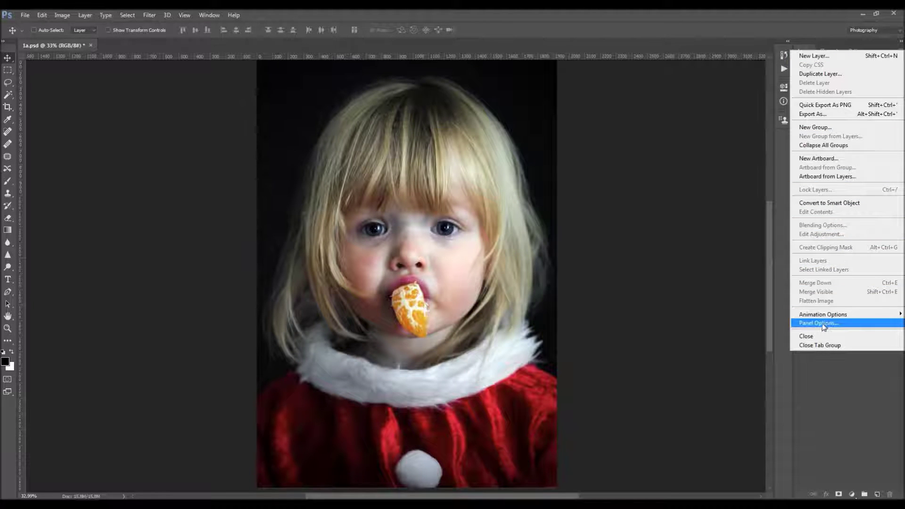
left_click(838, 323)
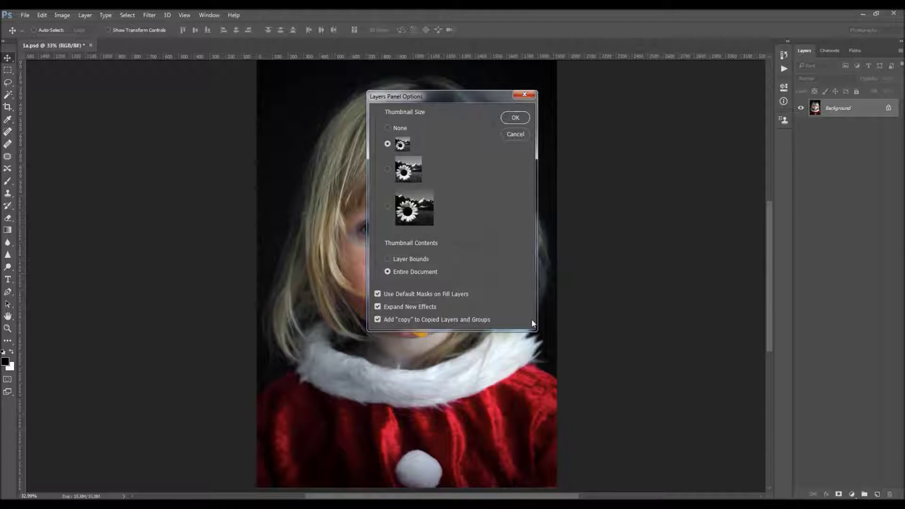
key("Return")
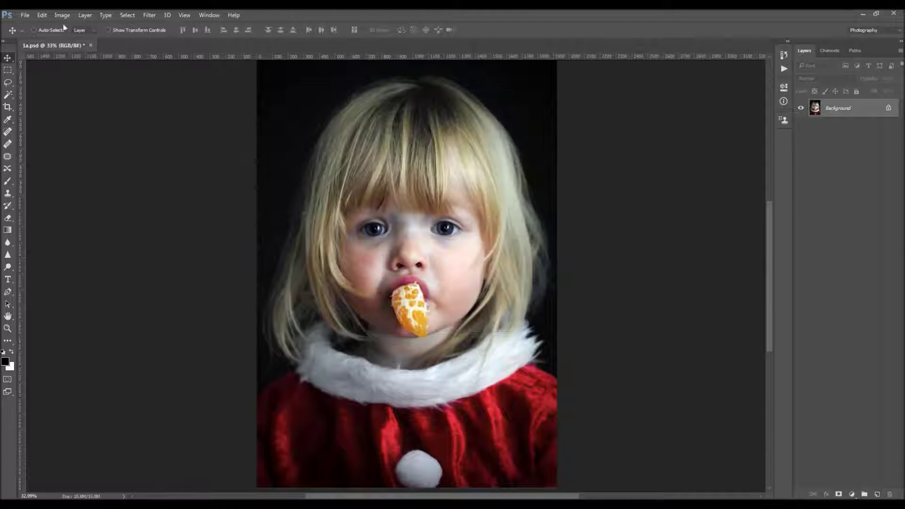
- Check that the image mode is RGB Color with 8 Bits/Channel
left_click(62, 14)
mouse_move(210, 15)
mouse_move(62, 14)
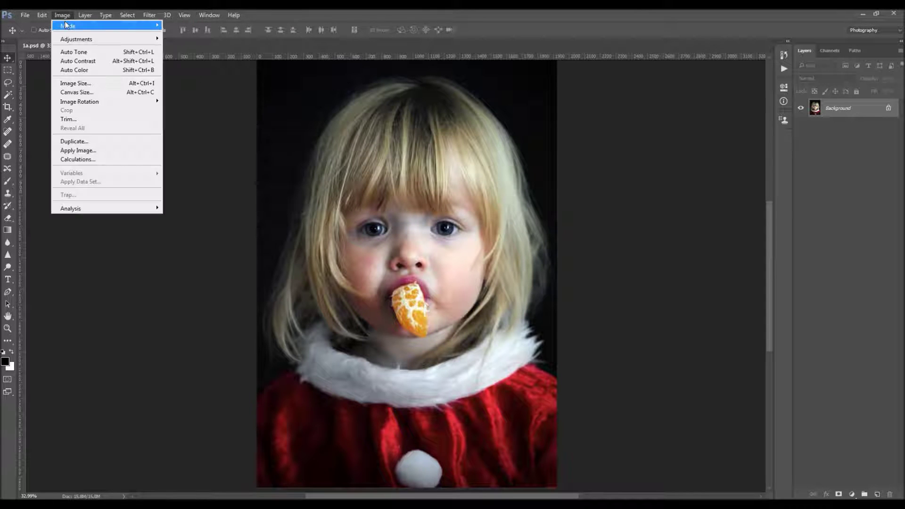
mouse_move(87, 26)
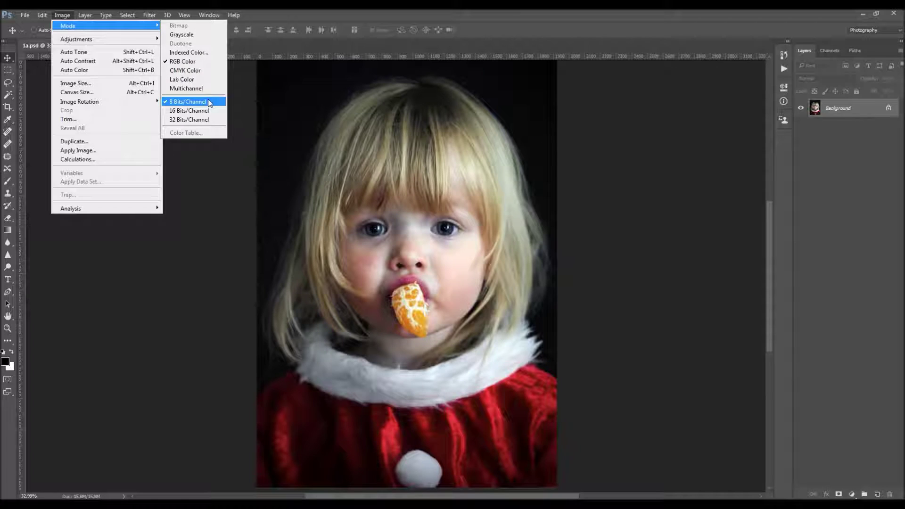
- Check the image's width, height and resolution in Image Size, and leave without changing them
left_click(111, 85)
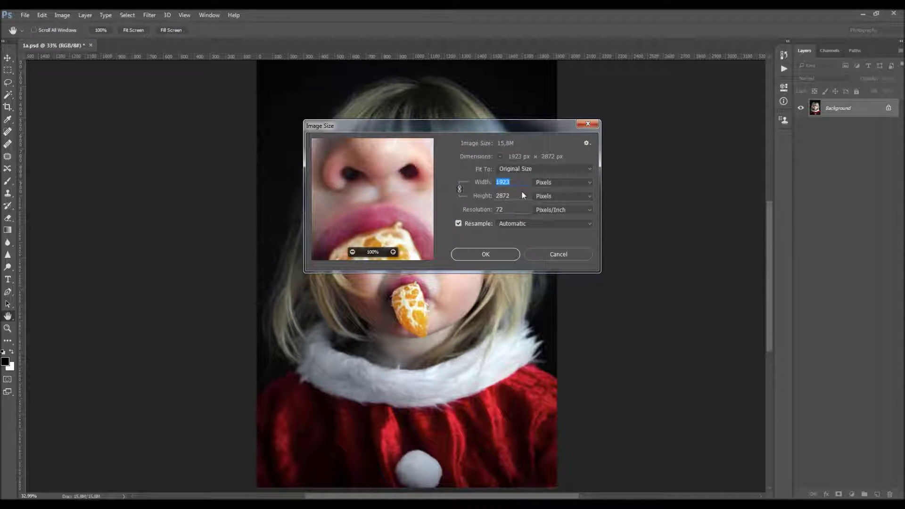
key("Tab")
key("Tab")
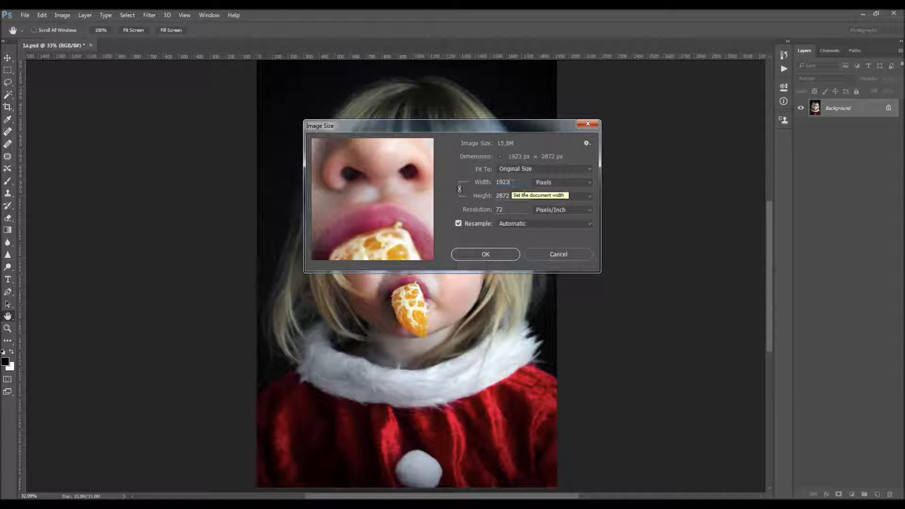
left_click(585, 259)
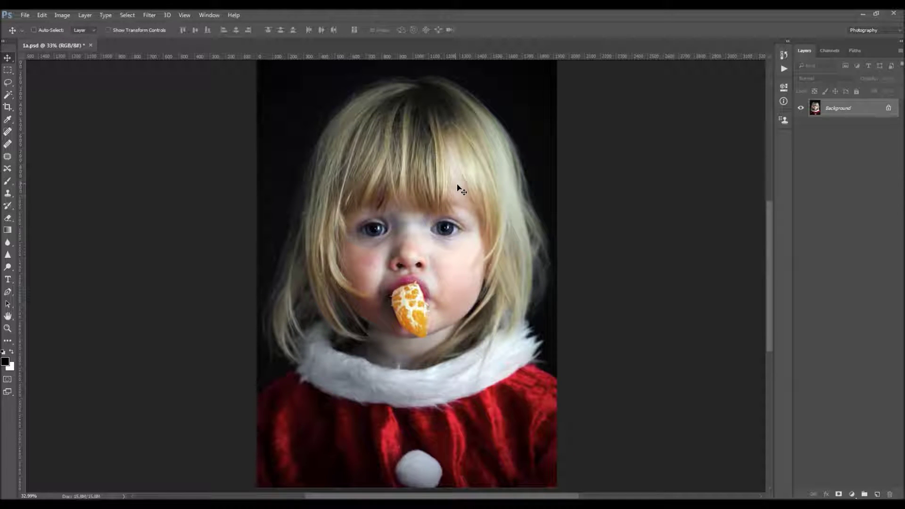
- Show the available actions and load the Scribble action set from the CC 2015.5+ folder of Scribble Photoshop Action
left_click(209, 15)
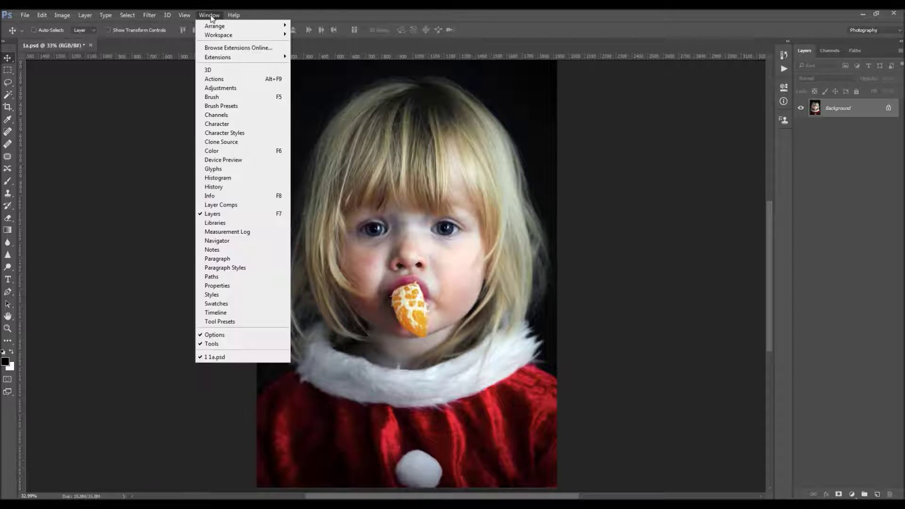
left_click(236, 81)
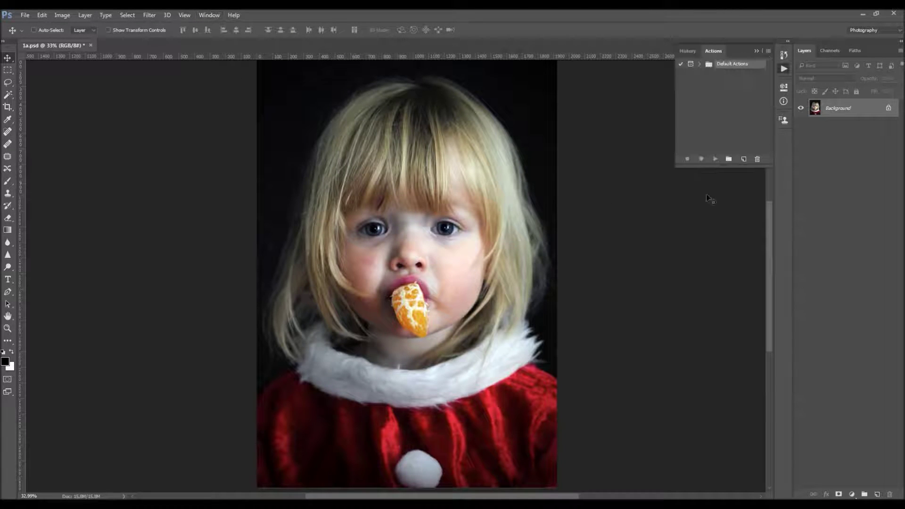
left_click(769, 52)
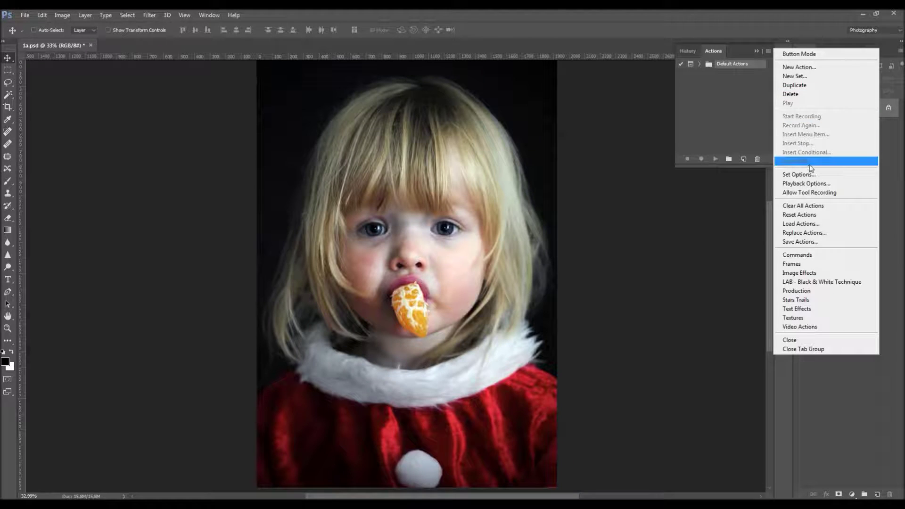
left_click(805, 224)
left_click_drag(180, 22, 228, 63)
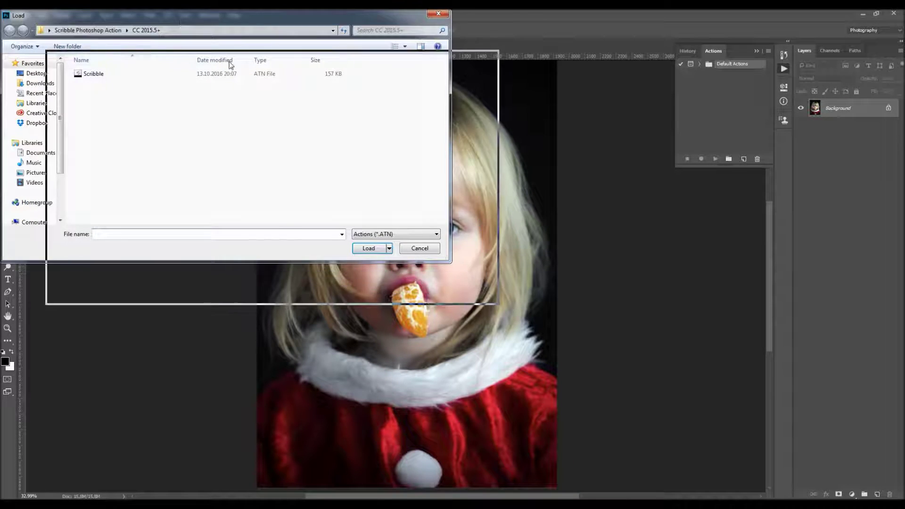
left_click(135, 72)
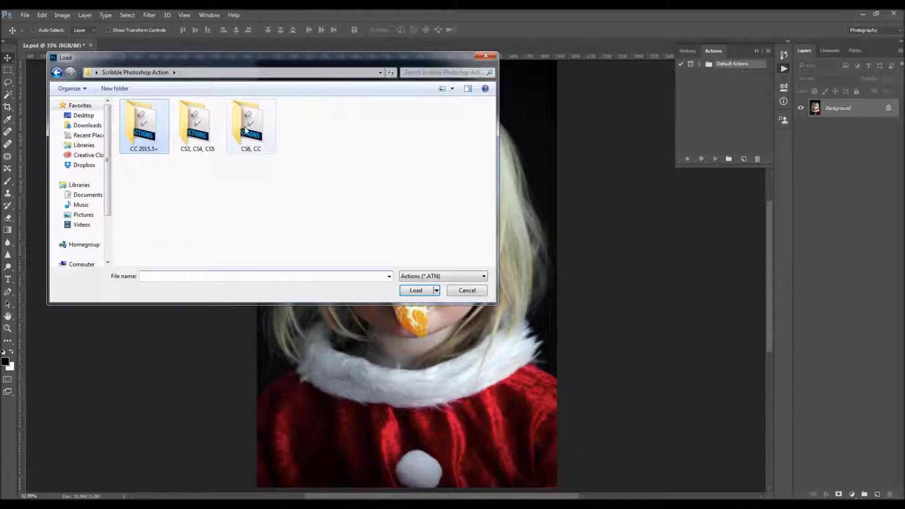
double_click(146, 141)
double_click(148, 119)
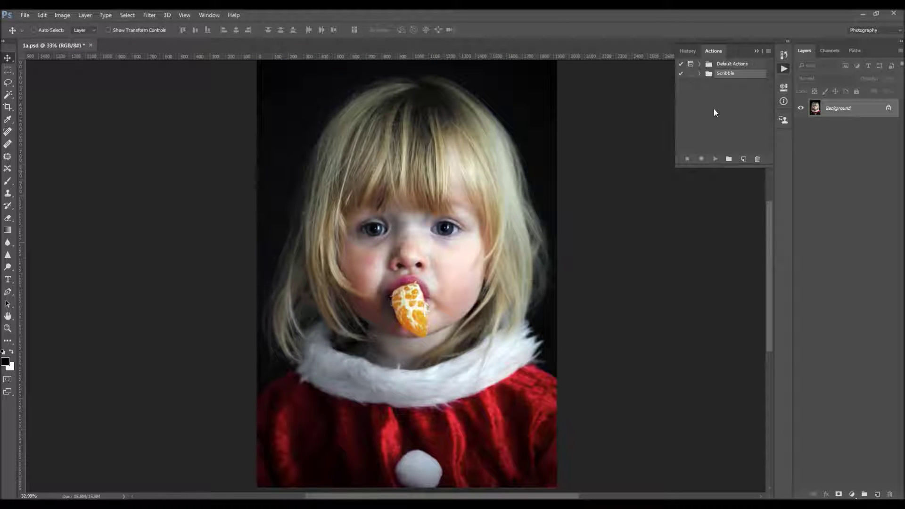
- Select the Scribble action inside the Scribble set, and add a new layer named "brush" above the background
left_click(700, 74)
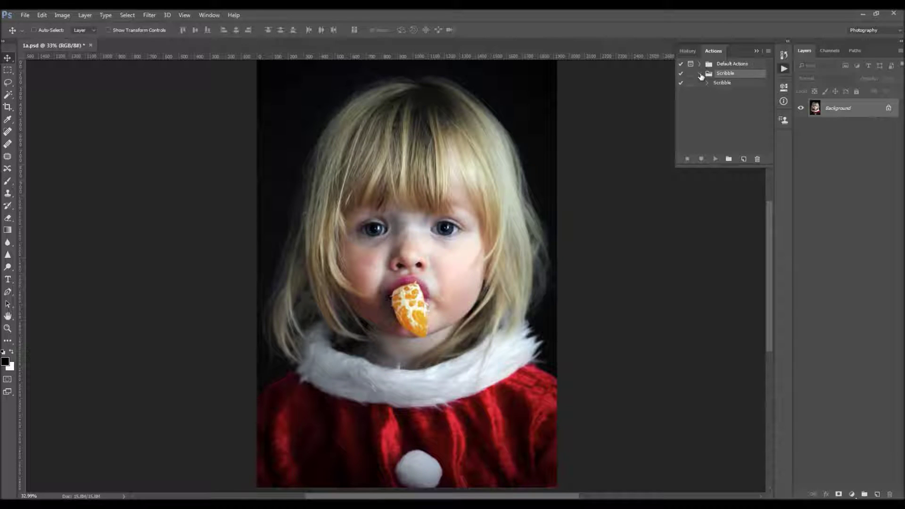
left_click(734, 83)
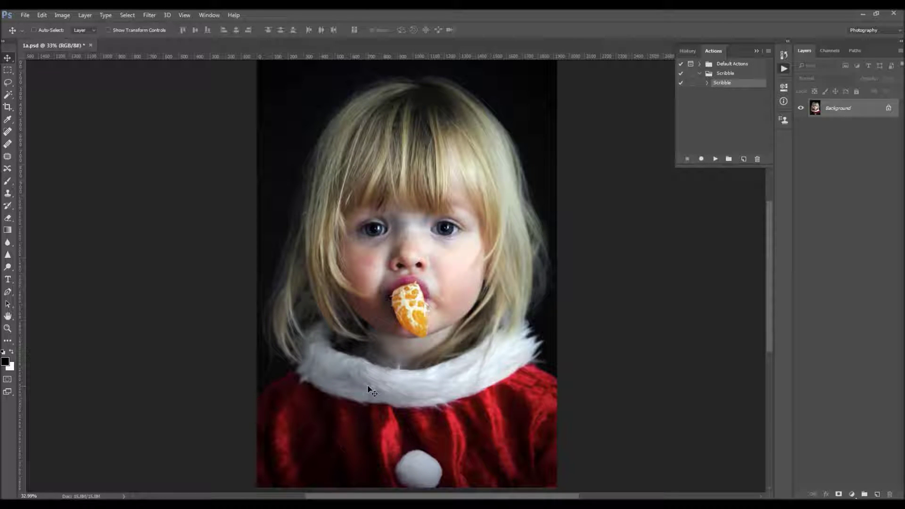
left_click(85, 15)
mouse_move(90, 27)
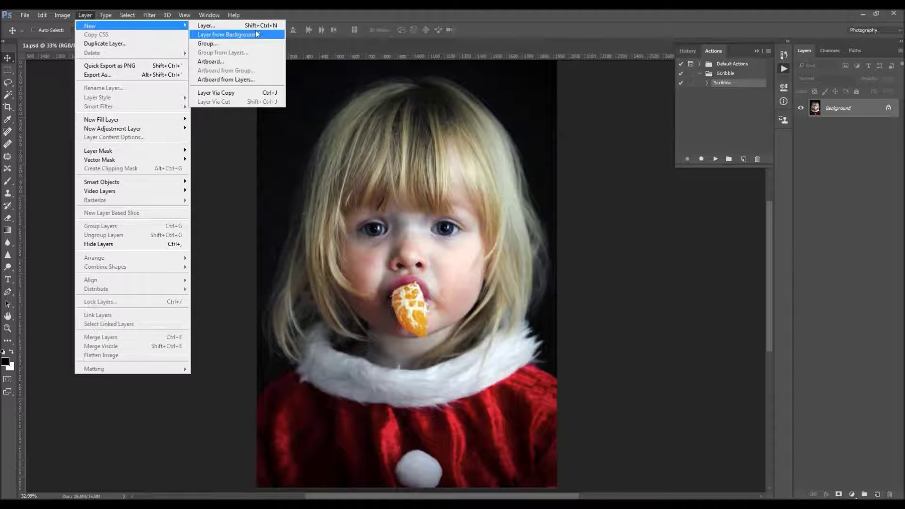
left_click(227, 28)
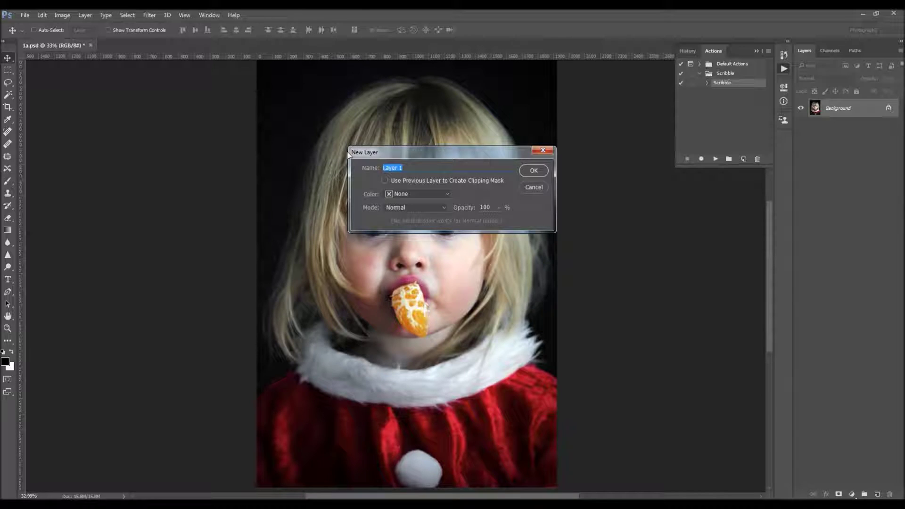
type("brush")
left_click_drag(403, 167, 382, 169)
left_click(533, 170)
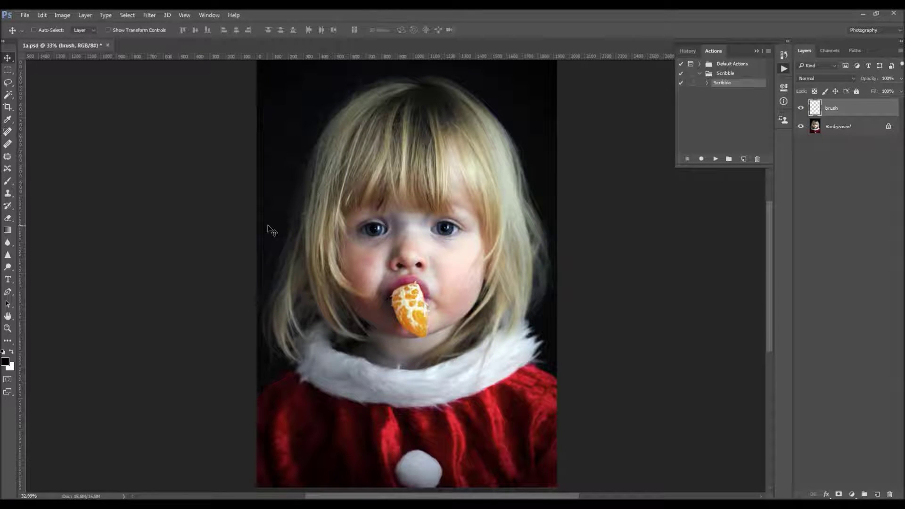
- Activate the Brush tool and check the size and hardness of the soft round brush
key("b")
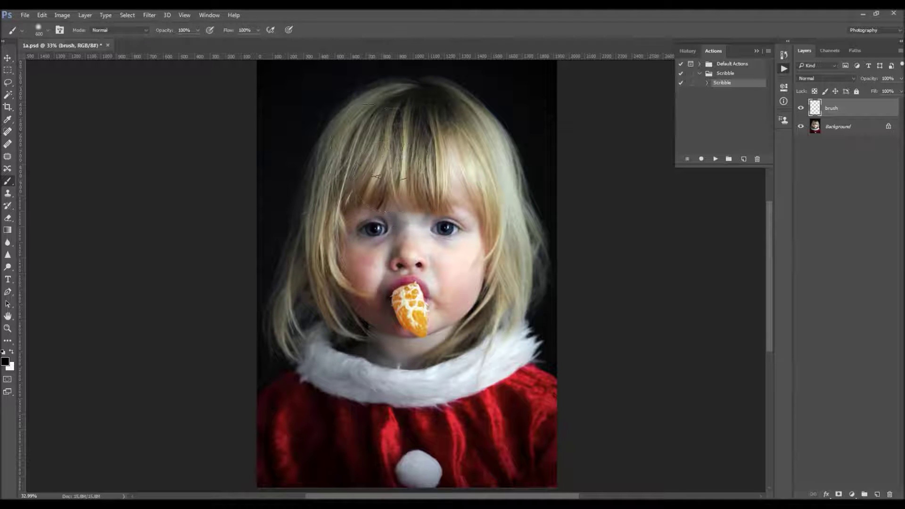
right_click(371, 207)
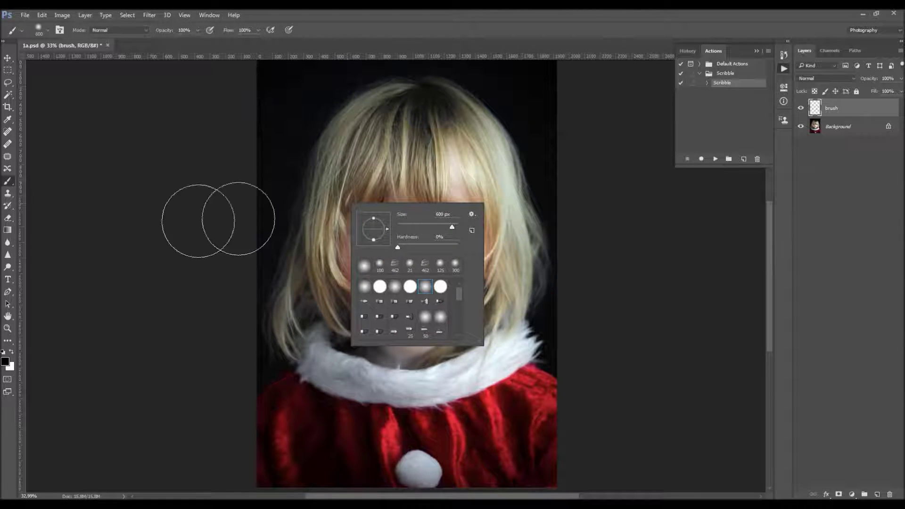
key("Return")
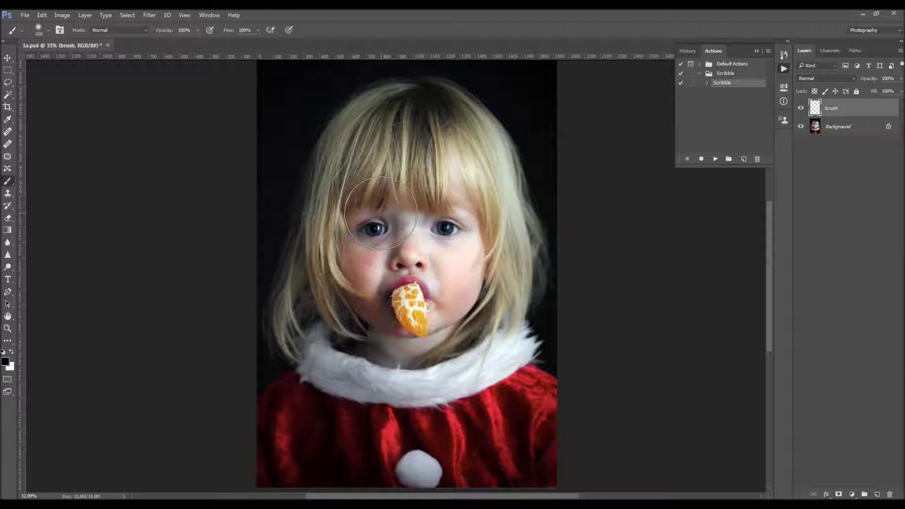
- Set the foreground color to red (ff0000) and replace it with green (00ff00)
left_click(5, 361)
type("ff0000")
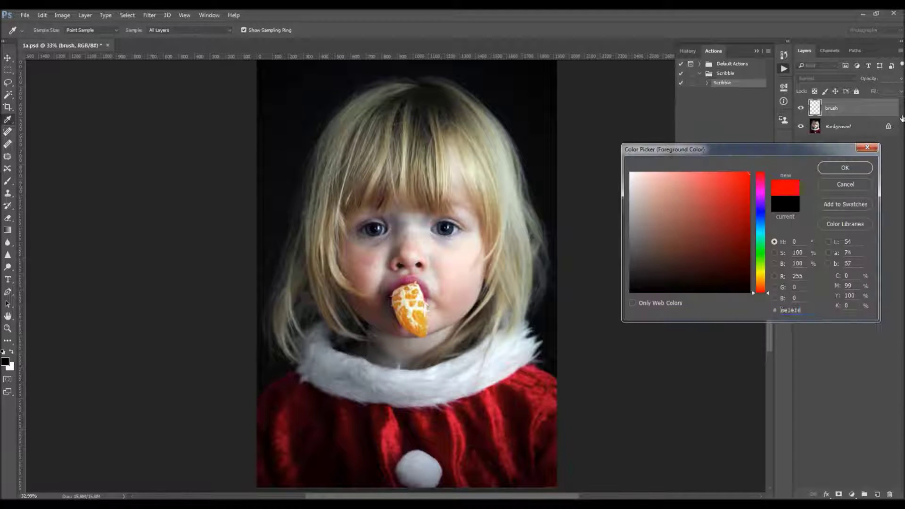
key("Return")
left_click(5, 361)
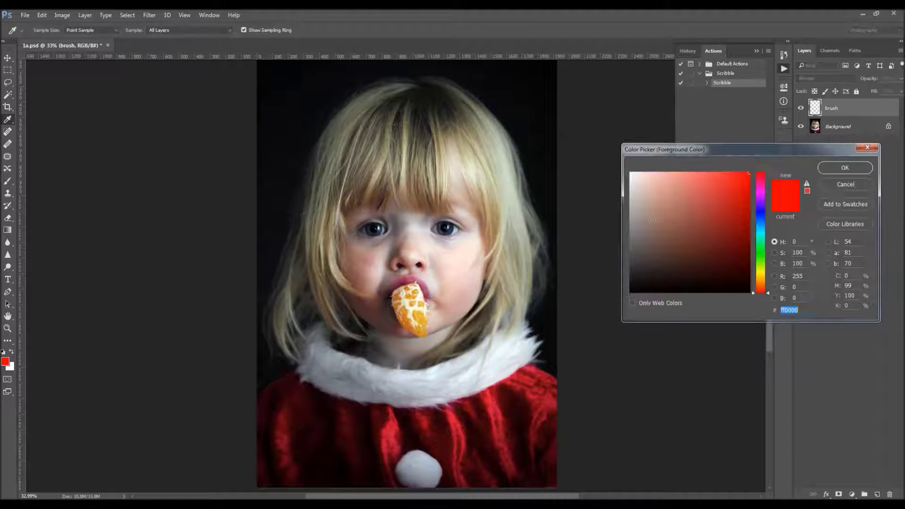
type("00ff00")
key("Return")
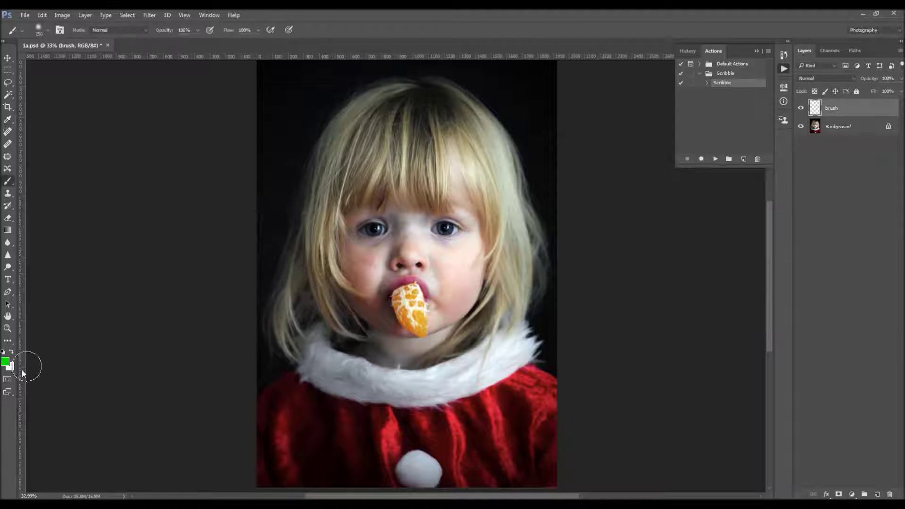
- Enlarge the brush to 400 px and paint green over part of the child's hair and face on the brush layer
key("bracketright")
key("bracketright")
left_click(406, 118)
mouse_move(368, 149)
left_mouse_down()
mouse_move(417, 132)
mouse_move(469, 151)
mouse_move(514, 242)
mouse_move(469, 238)
mouse_move(447, 212)
left_mouse_up()
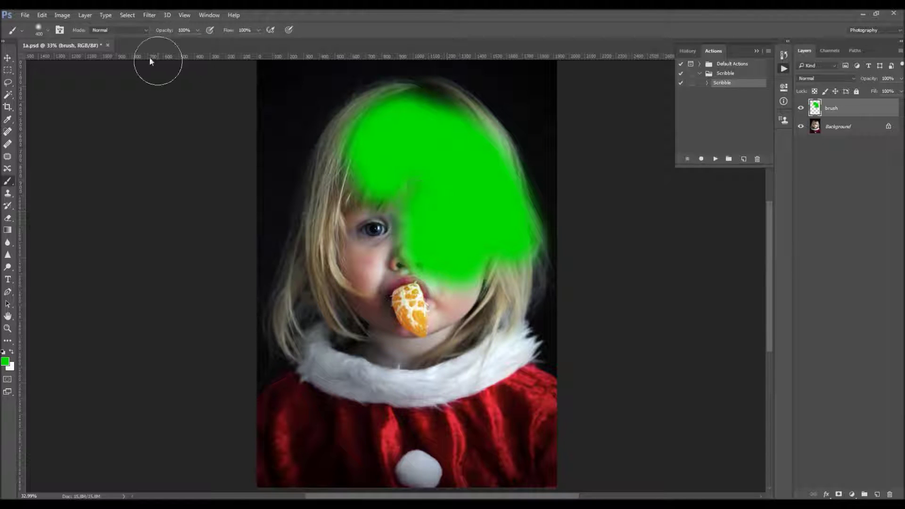
- Close 1a.psd and open 1b.psd from the Desktop
left_click(108, 45)
left_click(464, 198)
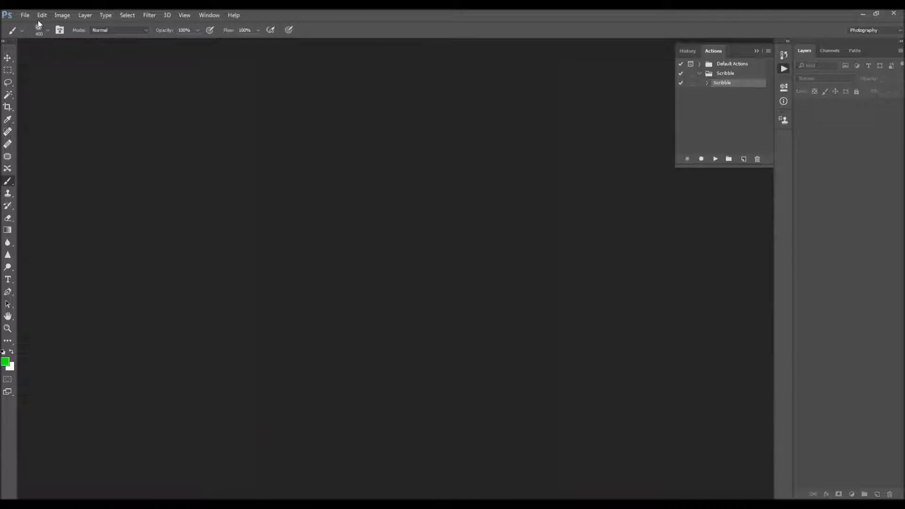
left_click(25, 14)
left_click(28, 32)
scroll(189, 165, "down", 5)
left_click(182, 142)
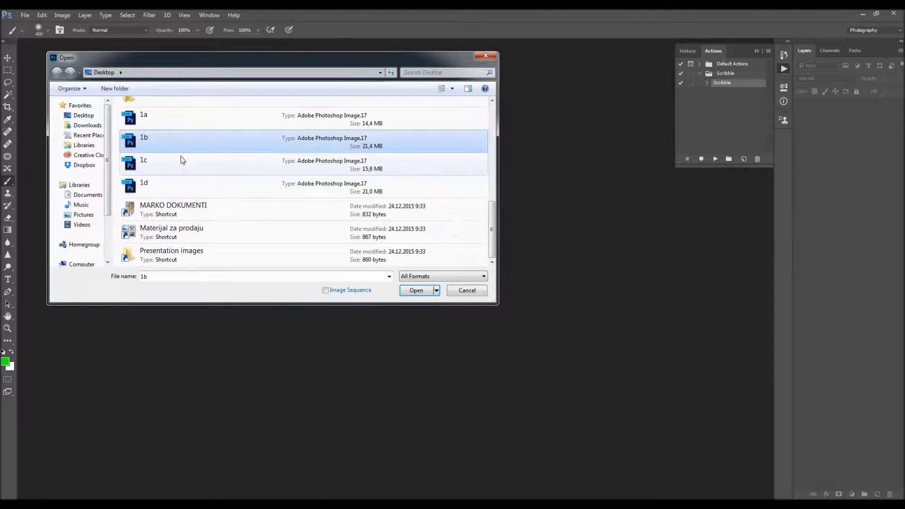
double_click(178, 143)
- Select the brush layer in 1b.psd and hide and show it to check which area is painted
key("z")
left_click_drag(412, 256, 428, 265)
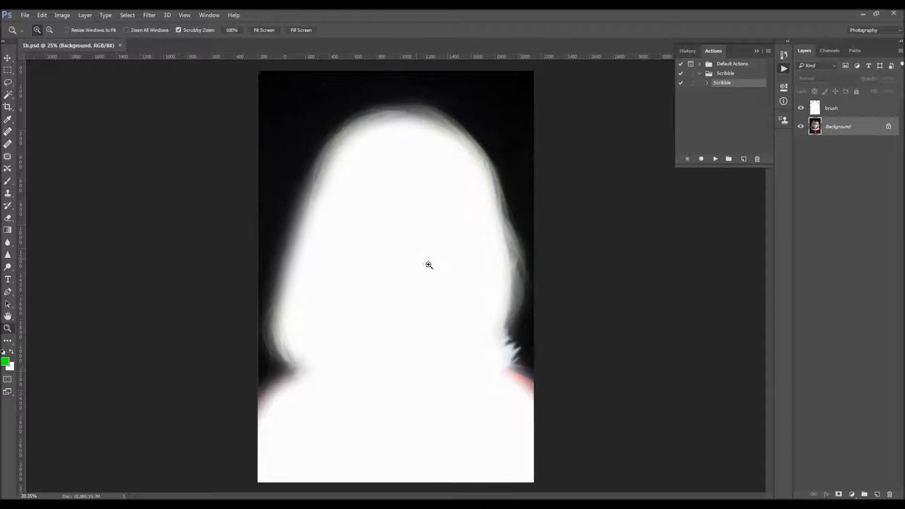
key("v")
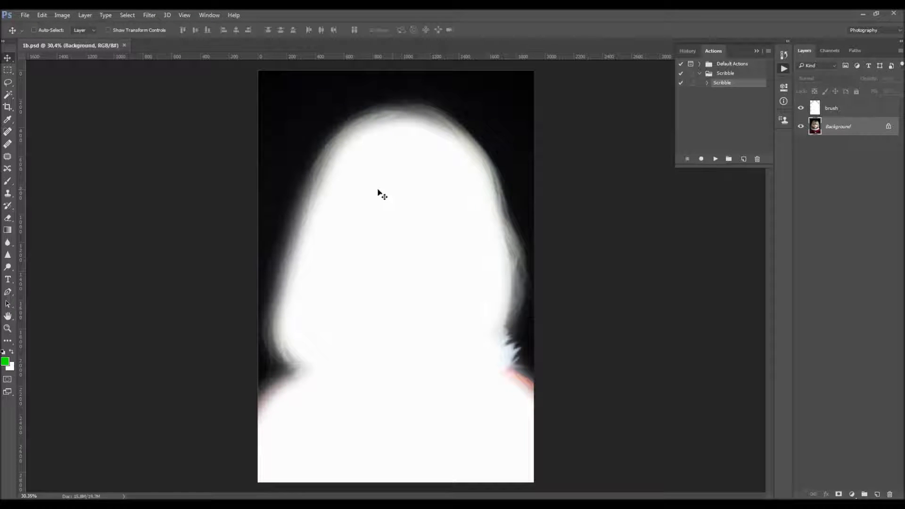
left_click(831, 108)
left_click(800, 109)
left_click(801, 108)
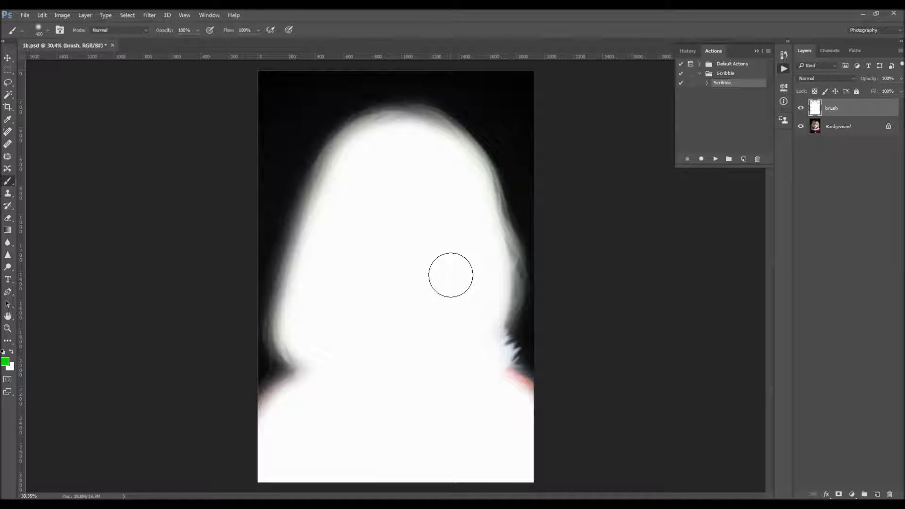
key("v")
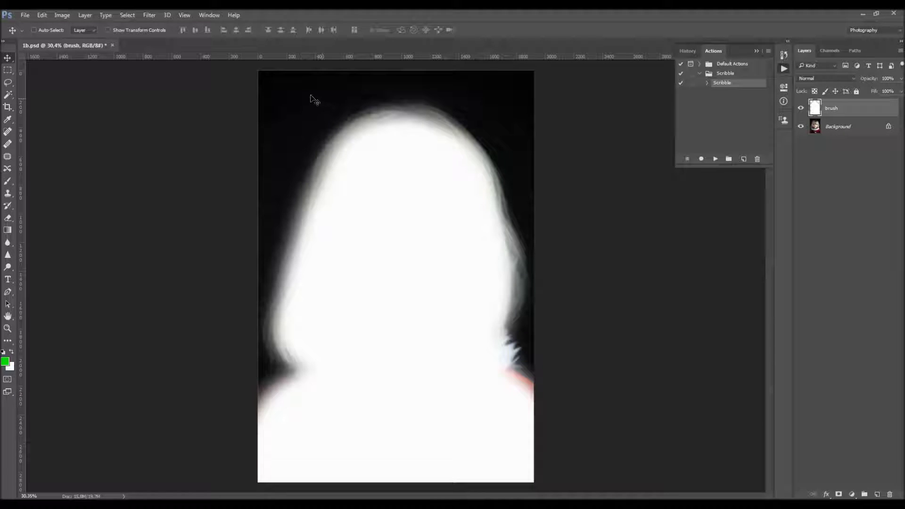
- Load the Scribble_Brushes file from the Scribble Photoshop Action folder and check the end of the brush list
key("b")
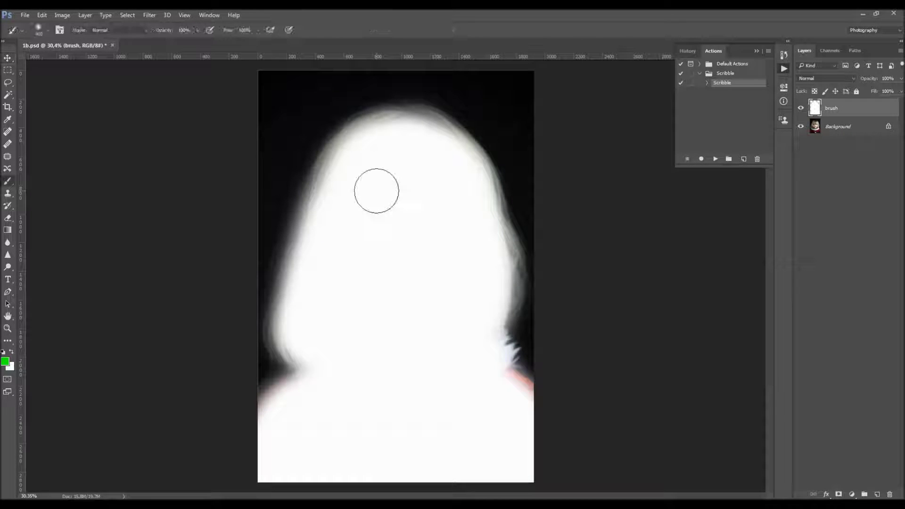
right_click(377, 181)
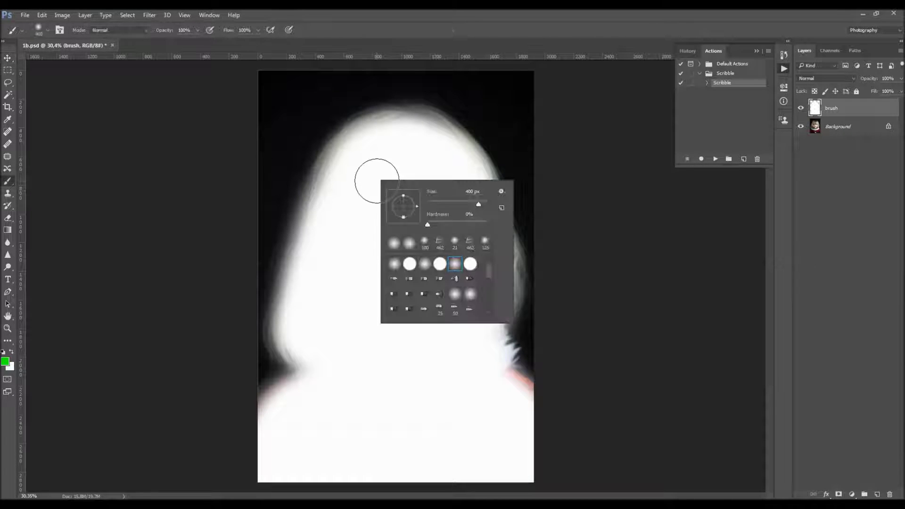
left_click(503, 192)
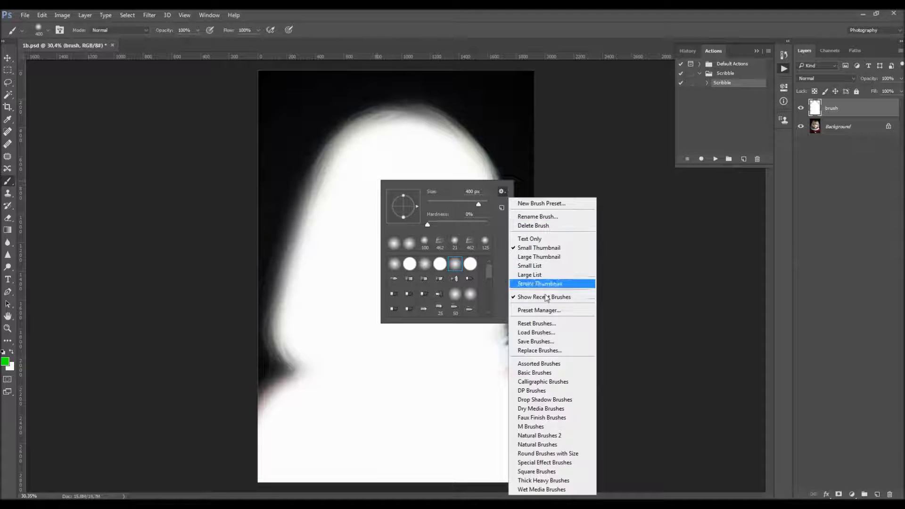
left_click(549, 335)
left_click(639, 266)
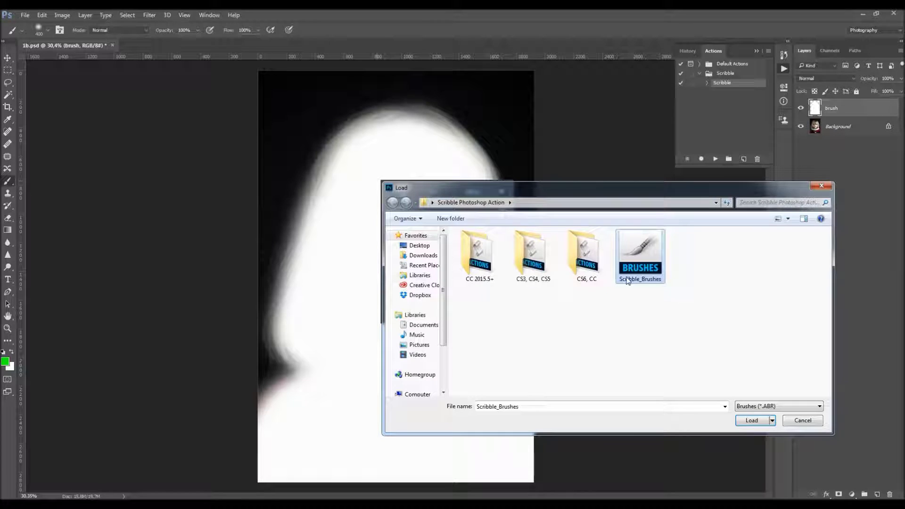
left_click(750, 421)
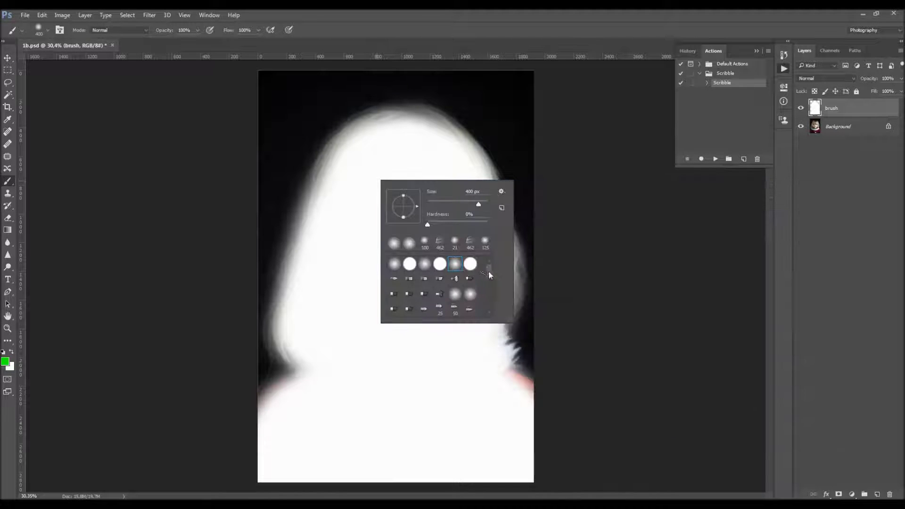
scroll(488, 283, "down", 3)
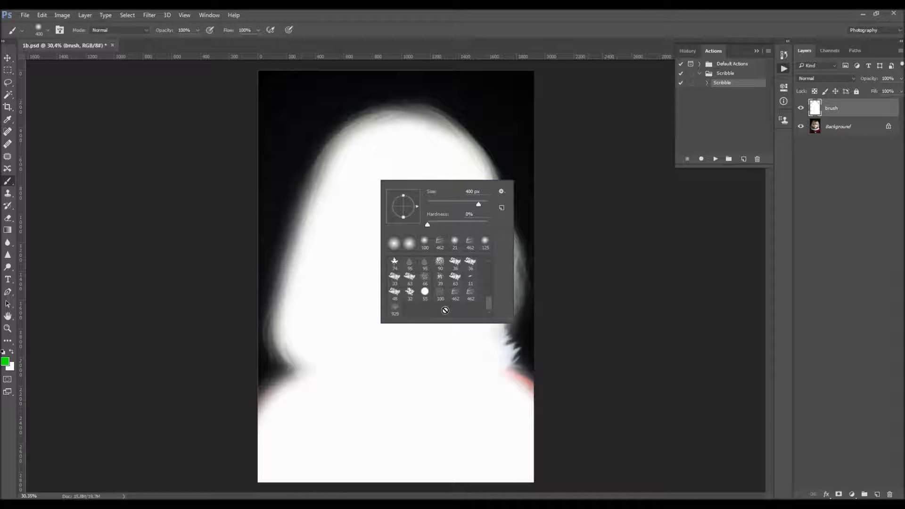
key("Return")
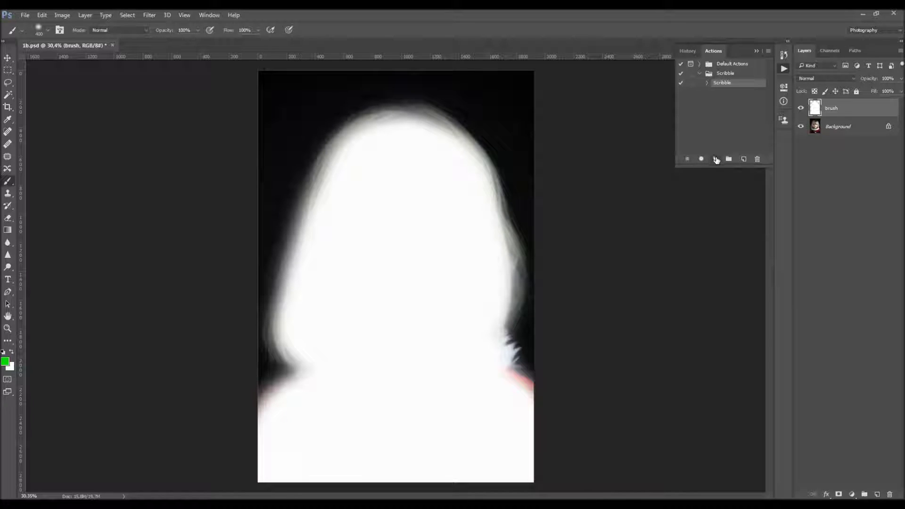
- Play the Scribble action on 1b.psd, and collapse the action list to make the layer list wider
left_click(716, 159)
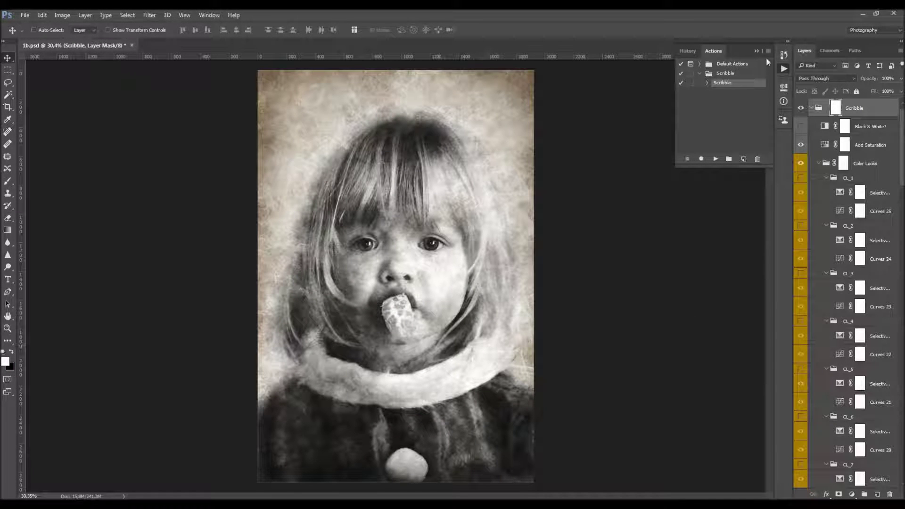
left_click(758, 50)
left_click_drag(768, 139, 720, 140)
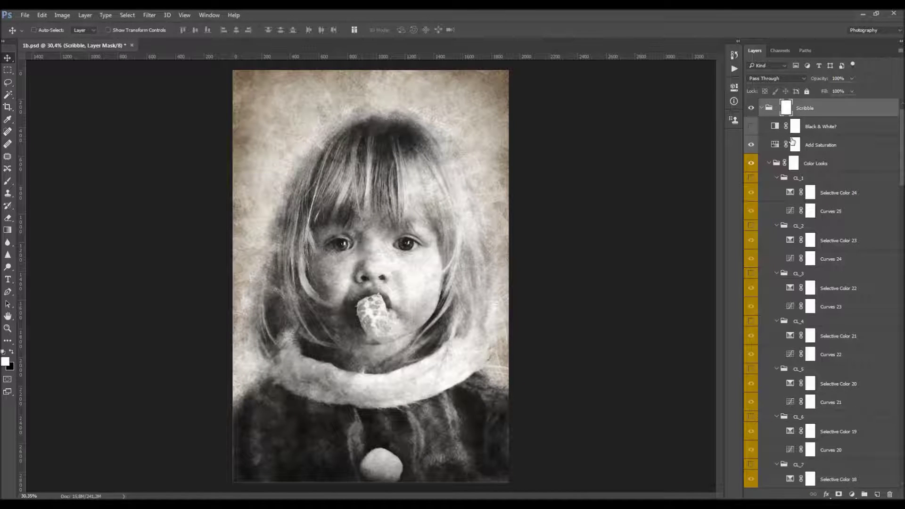
- Collapse the Scribble group together with all the groups nested inside it
mouse_move(899, 166)
left_mouse_down()
mouse_move(898, 427)
mouse_move(892, 137)
left_mouse_up()
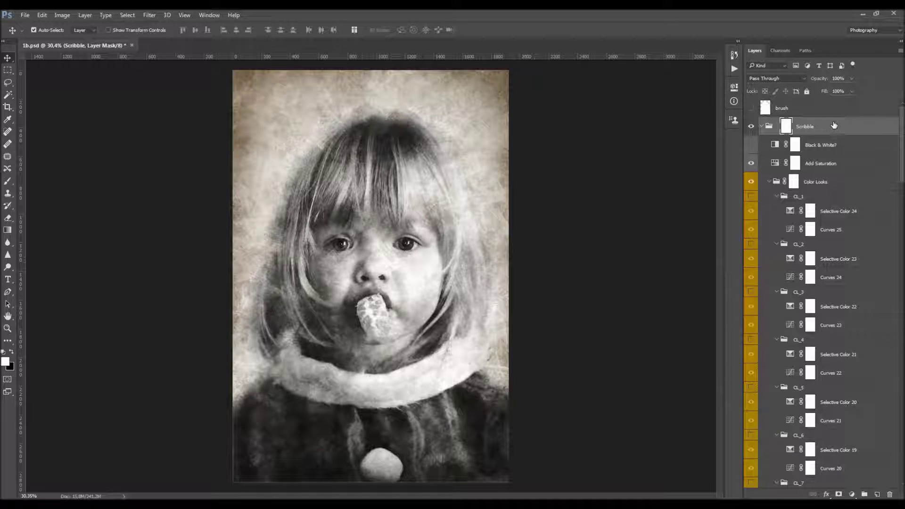
left_click(763, 126, "ctrl")
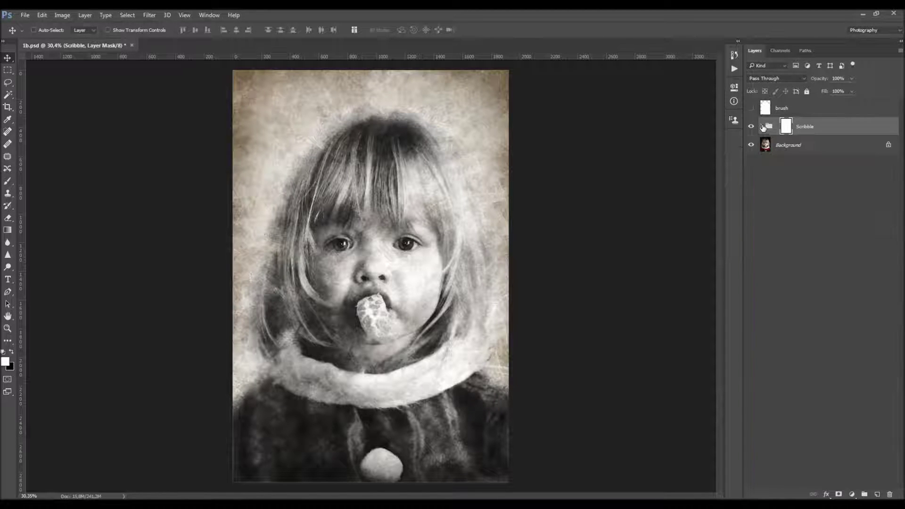
left_click(764, 127, "ctrl")
left_click(764, 127)
- Select the brush layer and repeatedly show and hide it to compare the painted area with the artwork
left_click(796, 108)
left_click(752, 109)
left_click(752, 108)
left_click(752, 109)
left_click(752, 108)
left_click(751, 108)
left_click(752, 109)
left_click(752, 108)
left_click(751, 108)
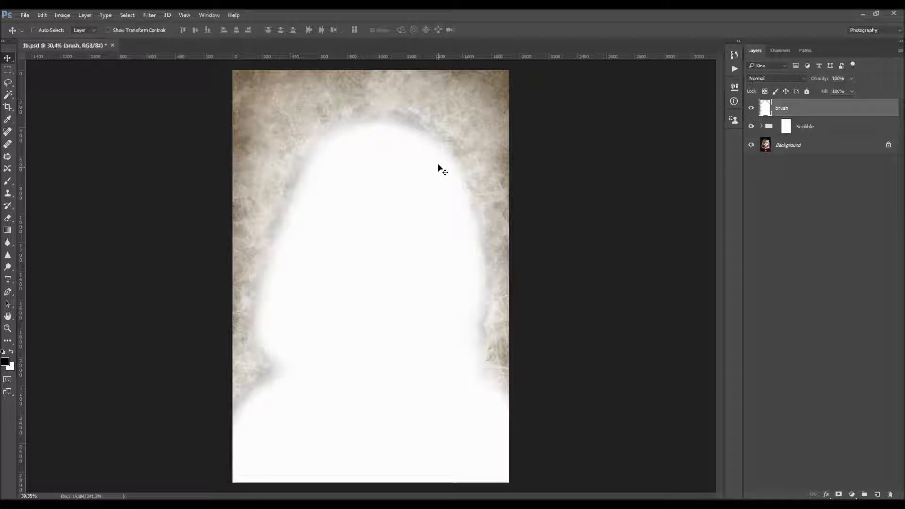
- Delete the Scribble group and undo the deletion
left_click(824, 129)
key("Delete")
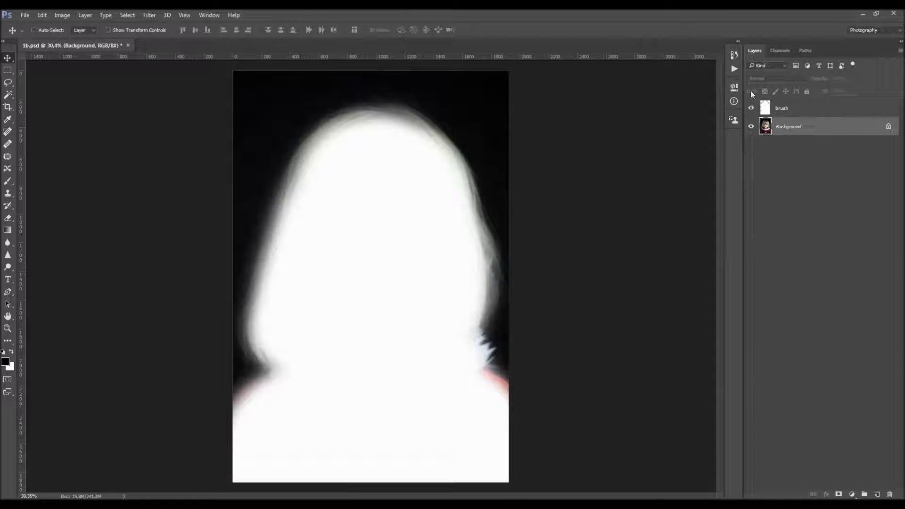
left_click(735, 68)
left_click(735, 69)
key("ctrl+z")
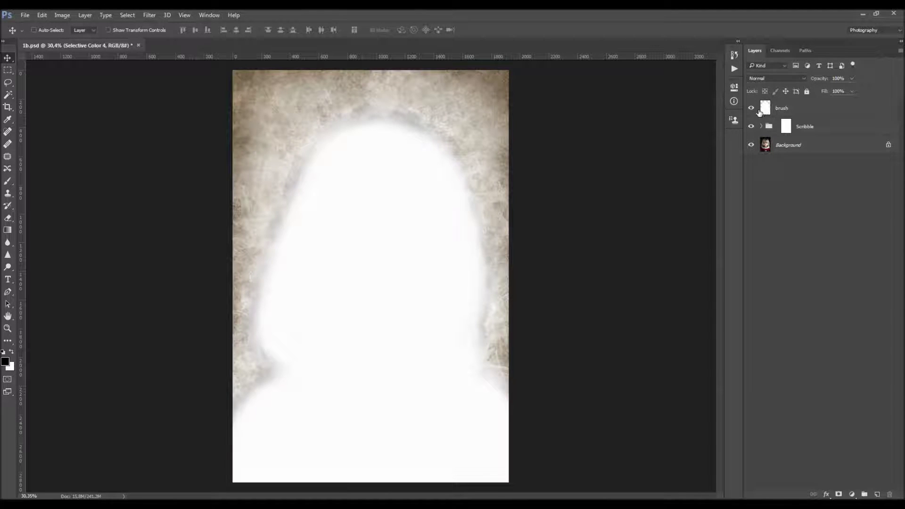
- Hide the brush layer, and expand the Scribble group to select its "Black & White?" adjustment layer
left_click(751, 108)
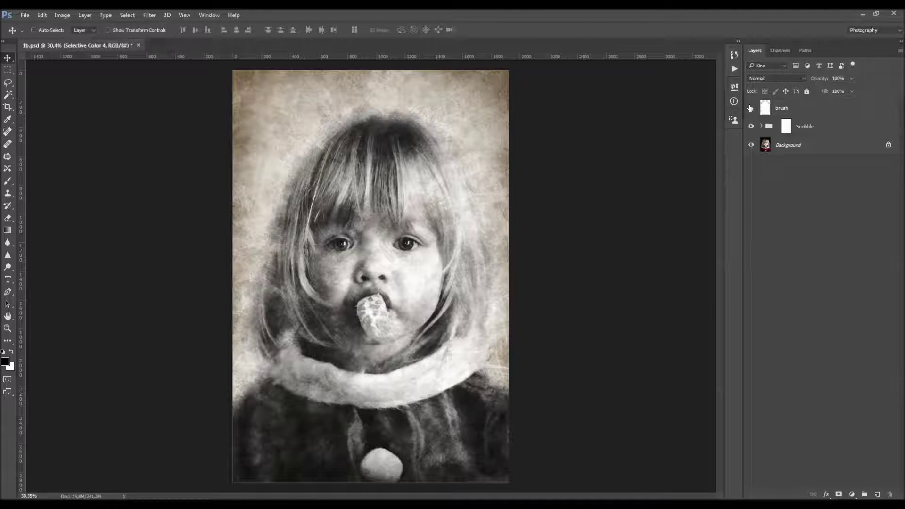
left_click(786, 126)
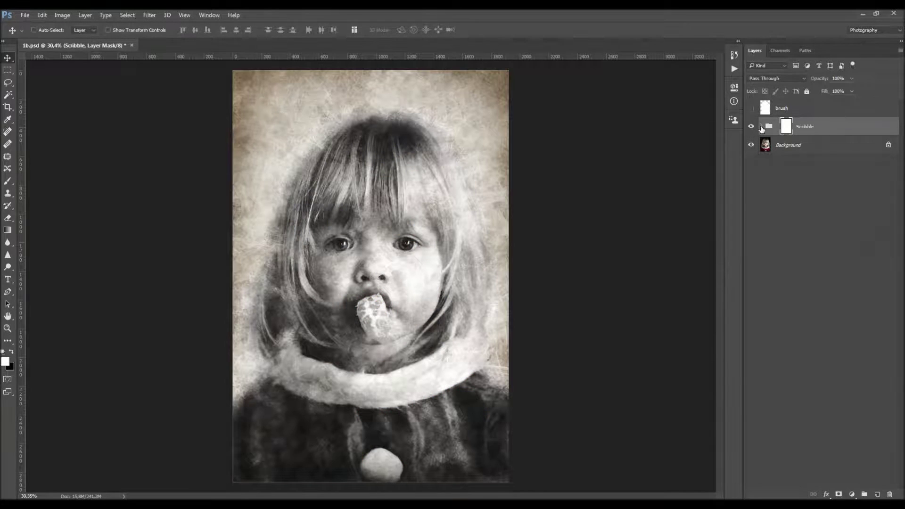
left_click(846, 149)
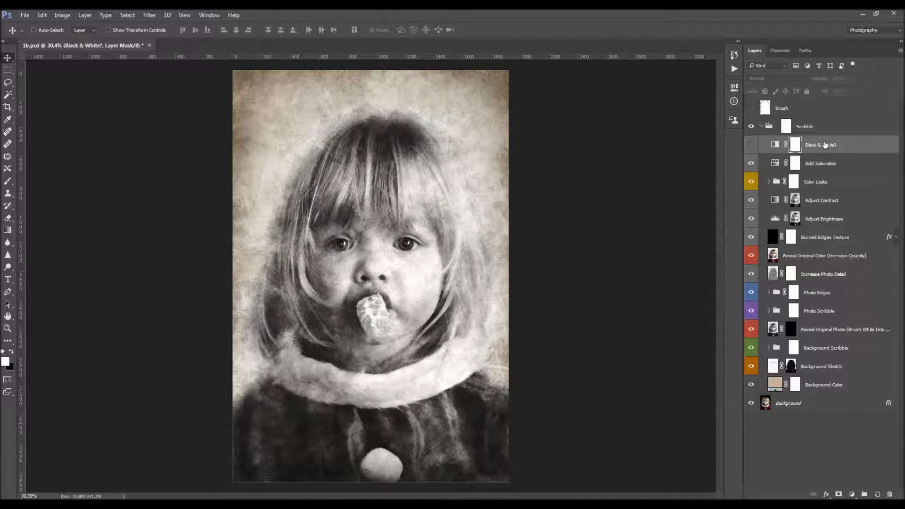
- Preview the "Black & White?" layer, and set the Add Saturation layer's saturation to +17, comparing the artwork with and without it
left_click(752, 145)
left_click(751, 144)
left_click(798, 169)
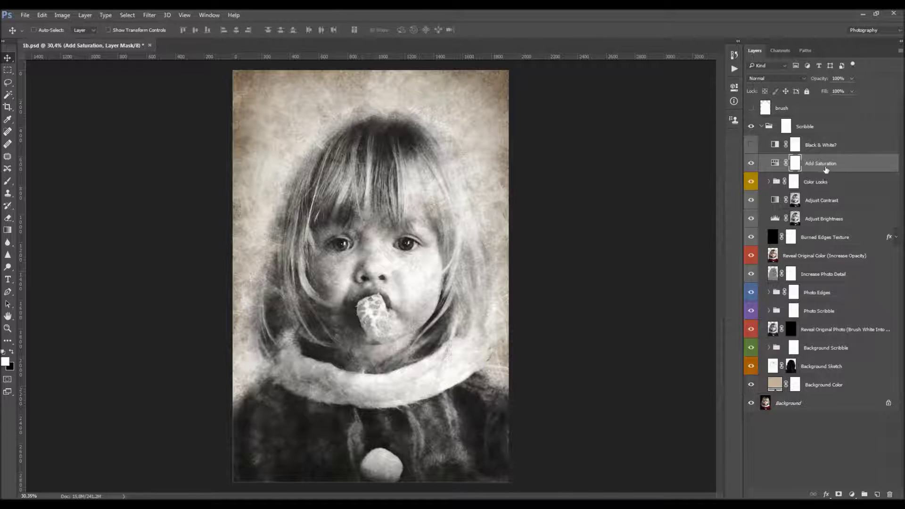
double_click(775, 163)
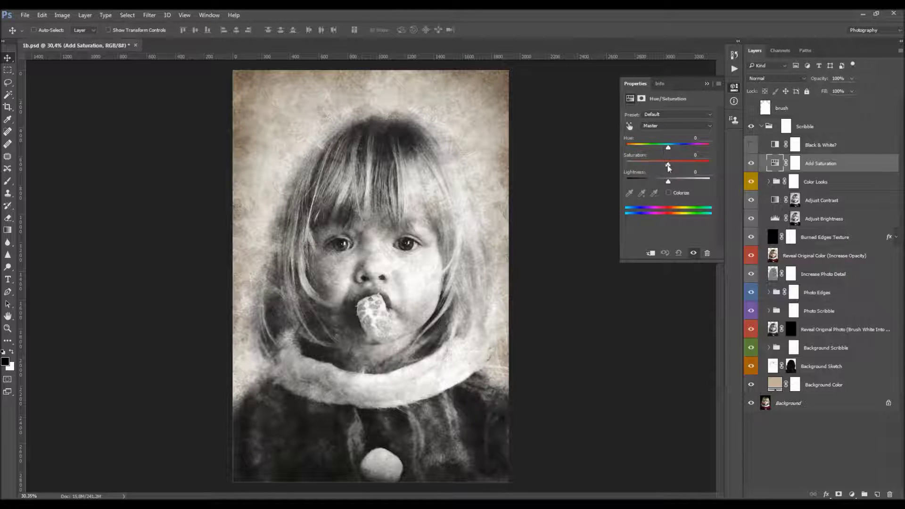
mouse_move(654, 164)
left_mouse_down()
mouse_move(645, 164)
mouse_move(681, 168)
mouse_move(656, 168)
left_mouse_up()
left_click_drag(675, 168, 678, 167)
left_click(751, 164)
left_click(751, 164)
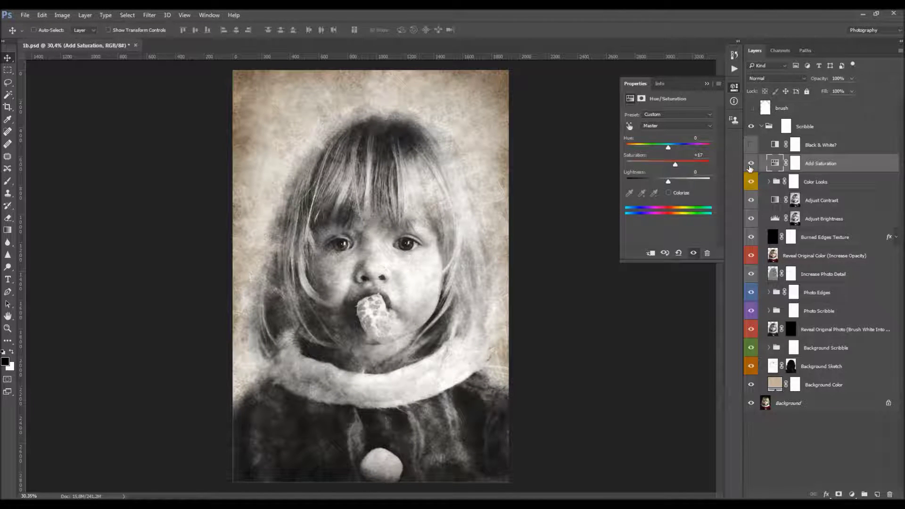
- Expand the Color Looks group and look through the list of color looks it contains
left_click(817, 182)
left_click(711, 84)
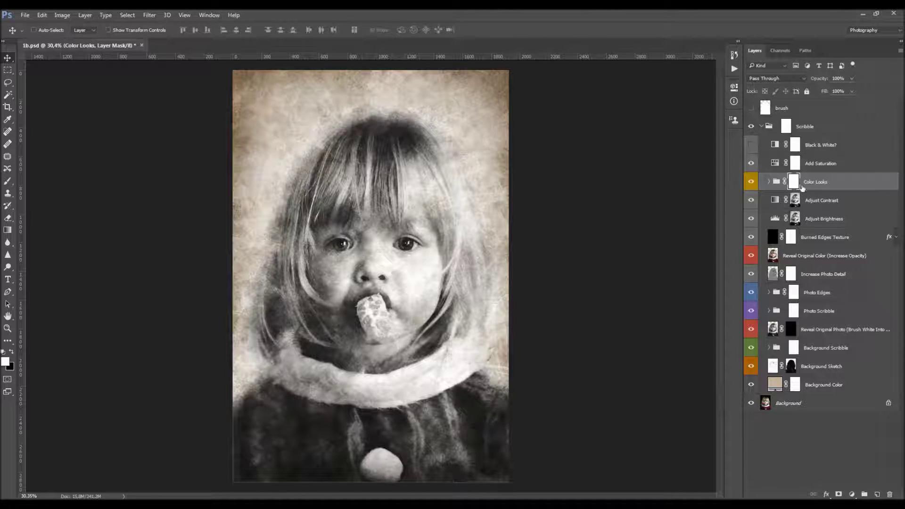
left_click(769, 182)
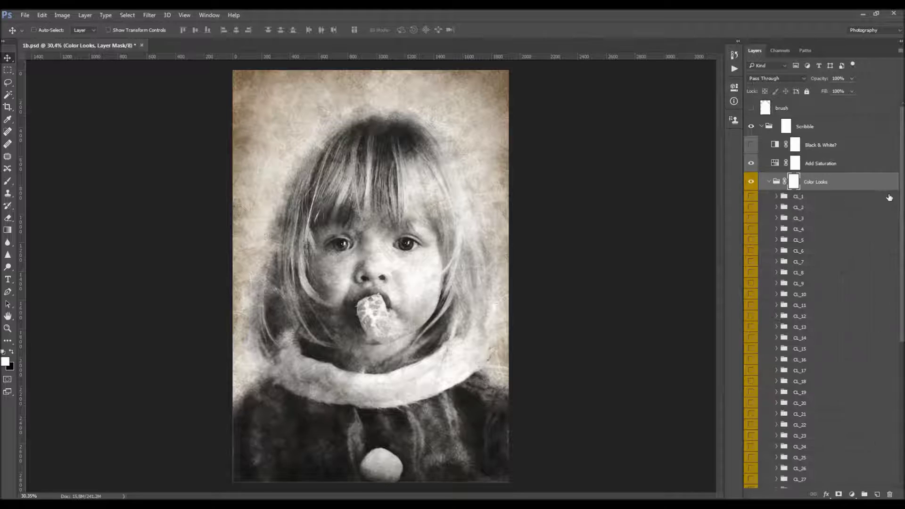
scroll(902, 200, "down", 5)
scroll(903, 199, "up", 5)
scroll(903, 200, "down", 2)
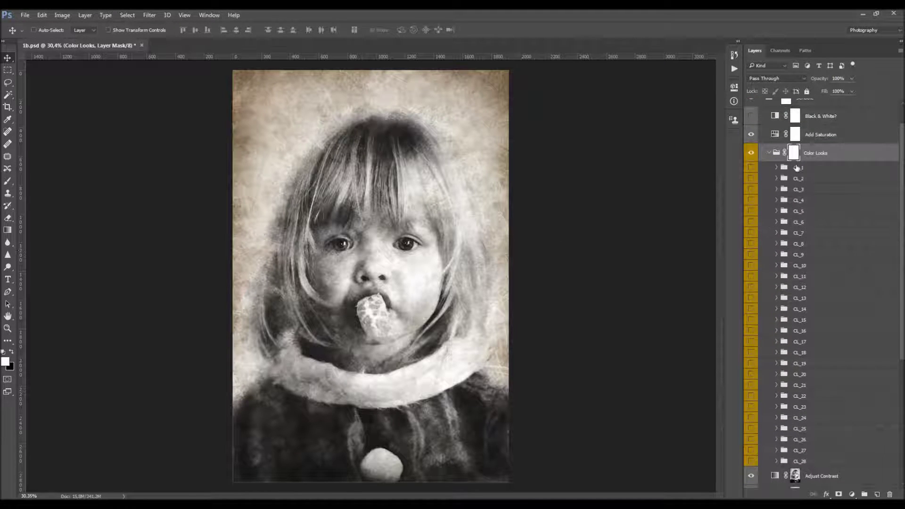
- Preview the CL_4 and CL_5 color looks one at a time, hiding each again
left_click(819, 202)
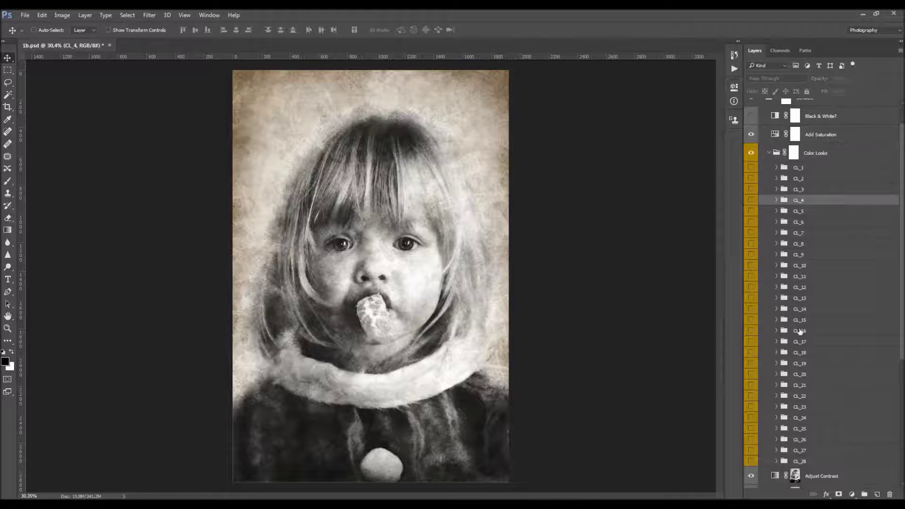
left_click(751, 200)
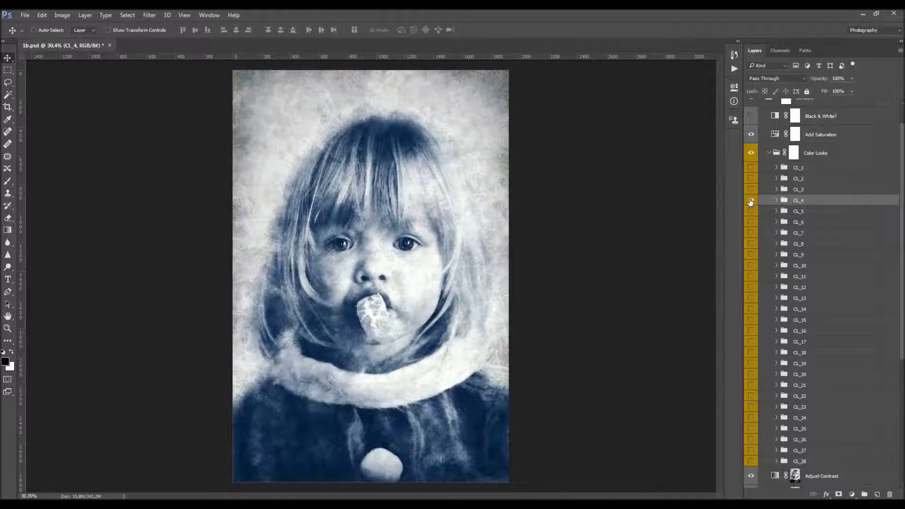
left_click(751, 202)
left_click(758, 211)
left_click(752, 212)
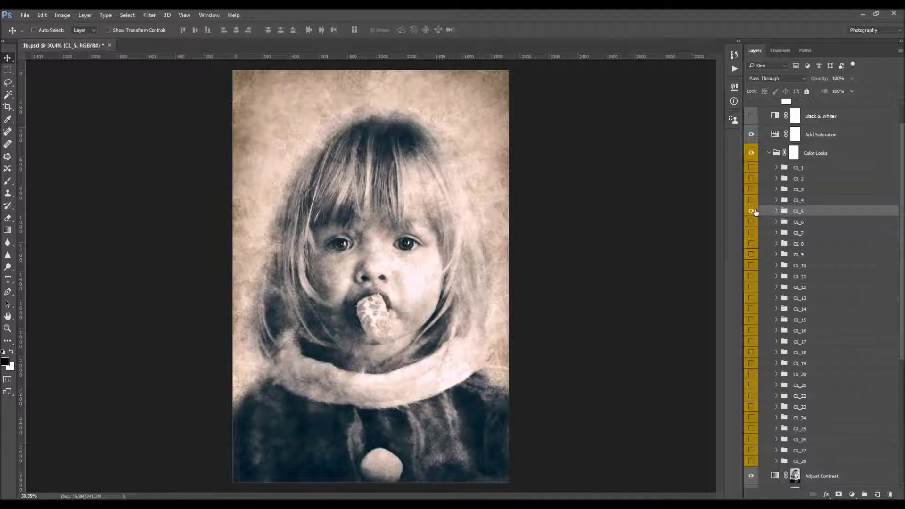
left_click(752, 211)
- Preview the CL_6 and CL_7 color looks individually and leave both hidden
left_click(758, 222)
left_click(751, 222)
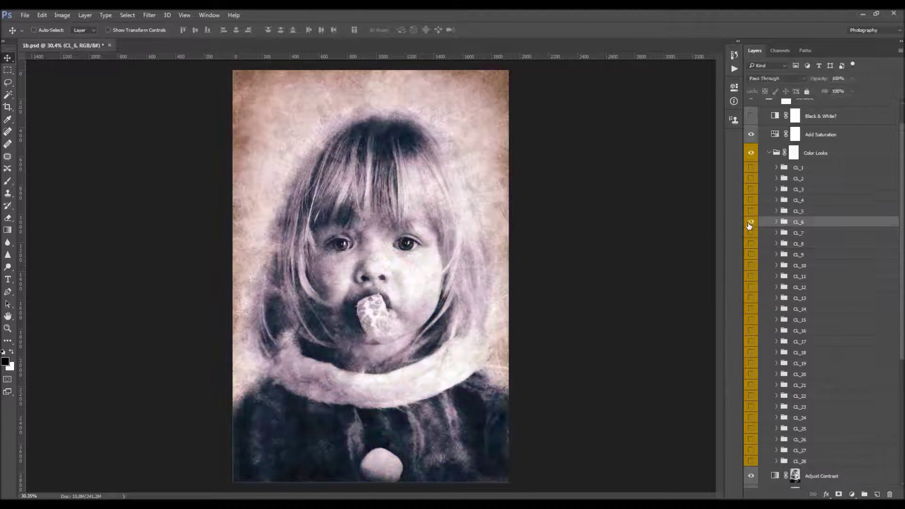
left_click(750, 224)
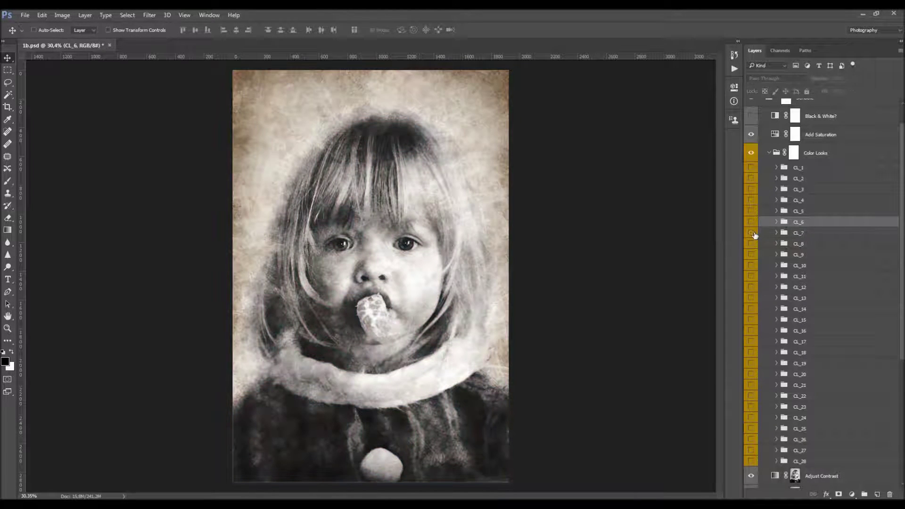
left_click(751, 232)
left_click(774, 233)
left_click(756, 234)
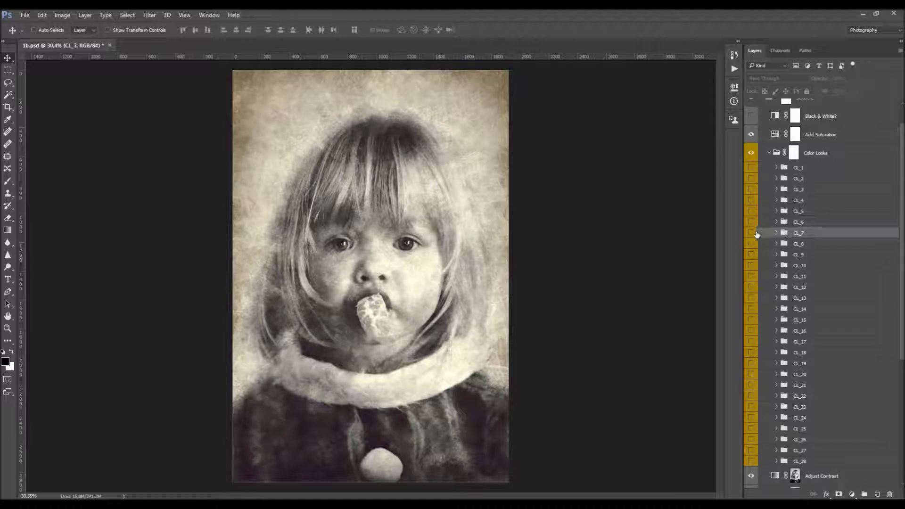
left_click(752, 233)
- Try combining the CL_3 color look with CL_1 at reduced opacity, and hide both looks
left_click(751, 189)
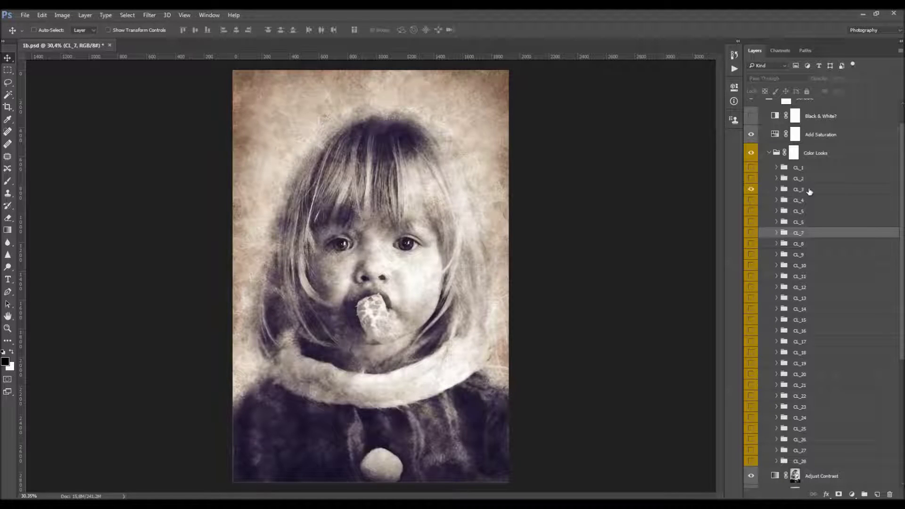
left_click(773, 189)
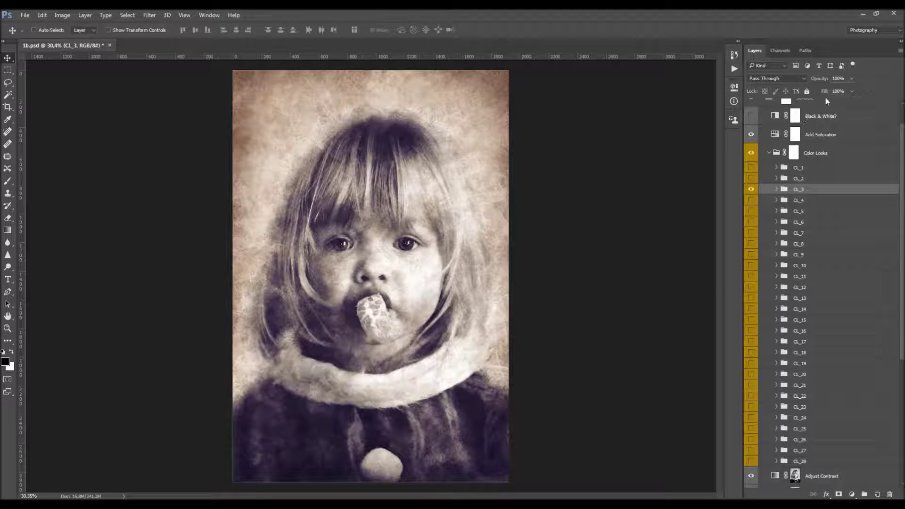
left_click(751, 167)
left_click_drag(820, 79, 797, 80)
left_click(799, 168)
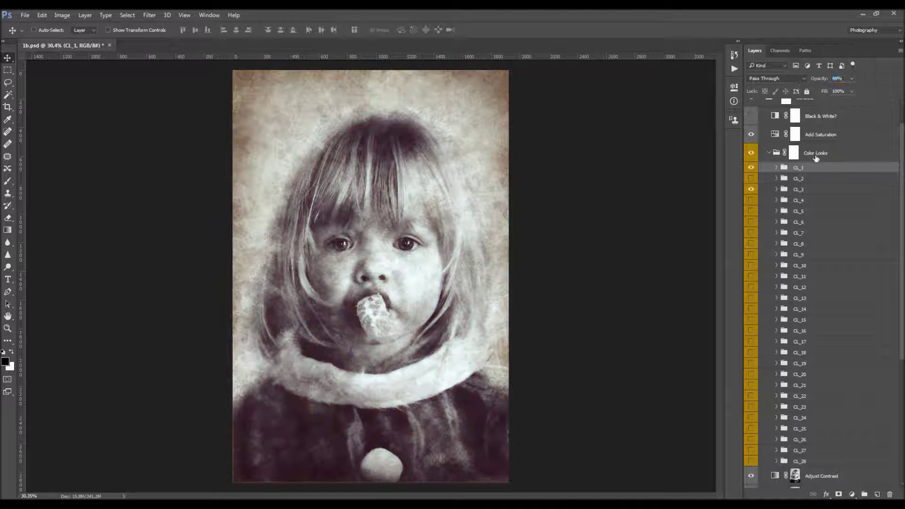
left_click_drag(756, 171, 752, 194)
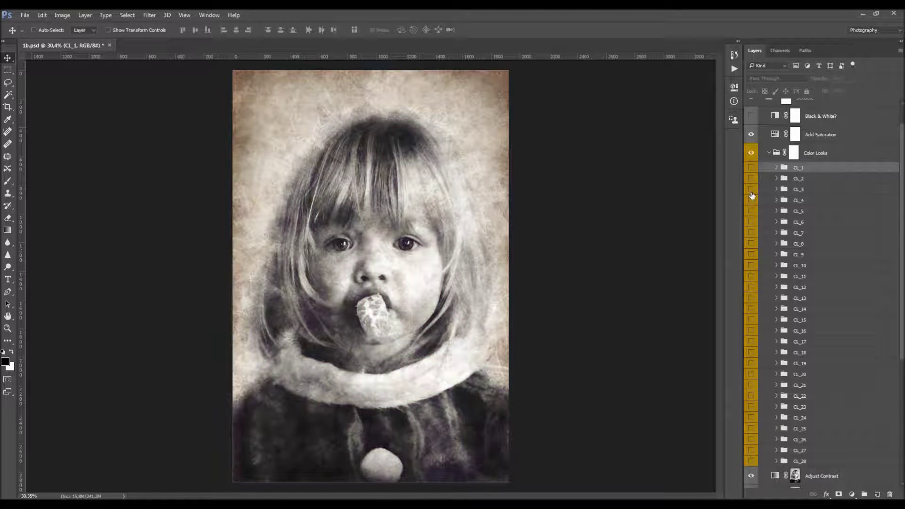
- Show the CL_22 color look and set its opacity to 50%
scroll(768, 254, "down", 1)
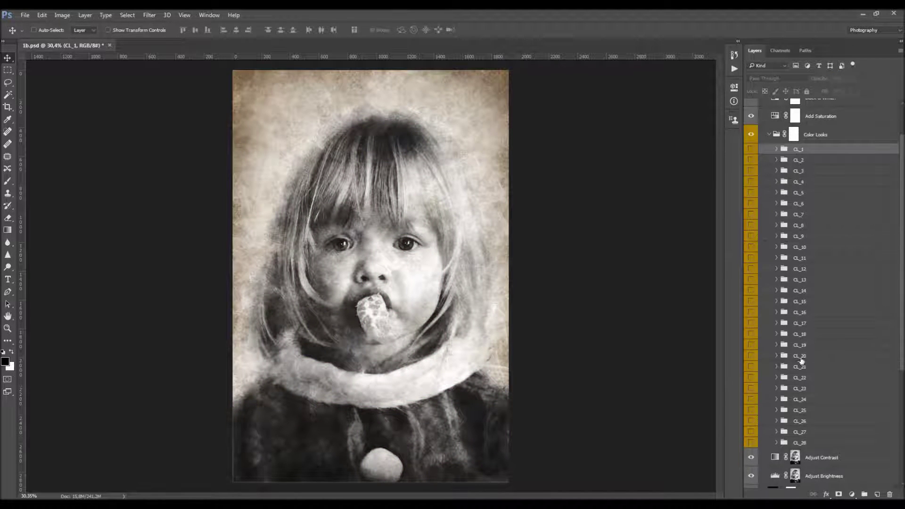
left_click(751, 377)
left_click(794, 377)
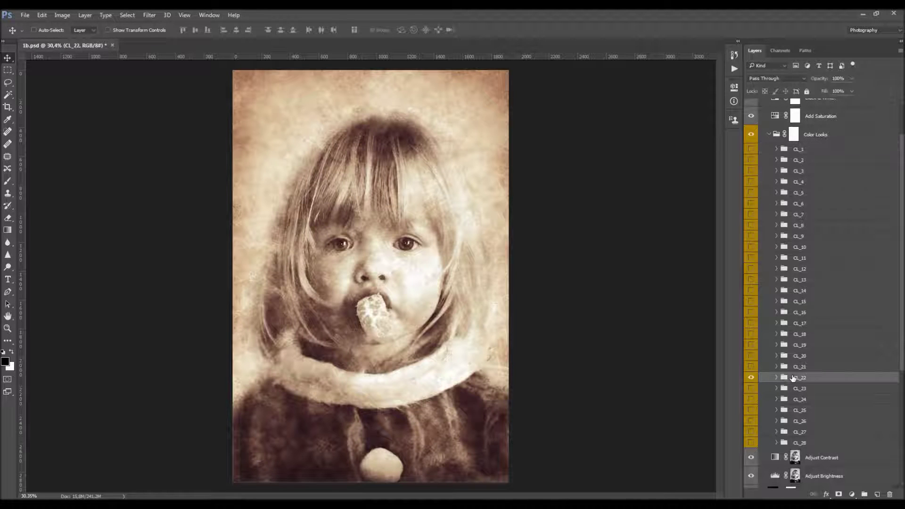
left_click_drag(812, 80, 800, 81)
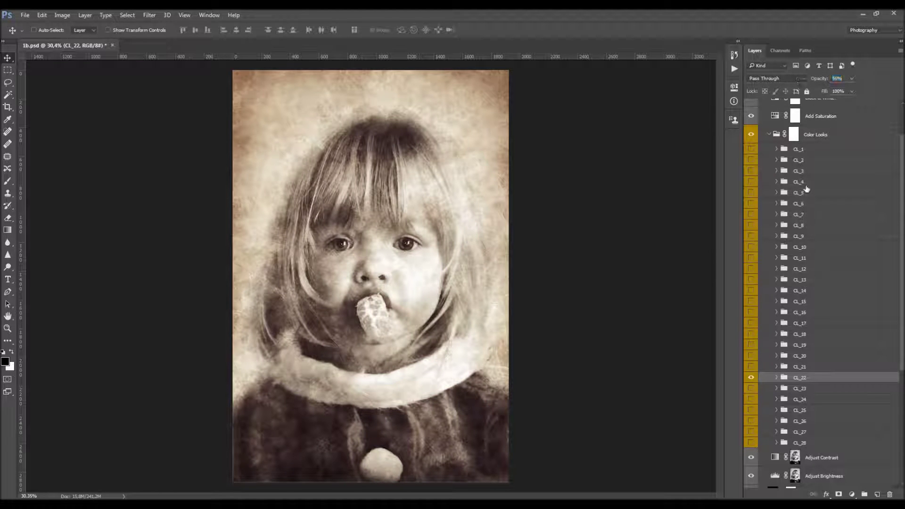
- Add the CL_18 color look at reduced opacity, and collapse the Color Looks group after comparing the artwork with and without it
left_click(753, 334)
left_click(810, 335)
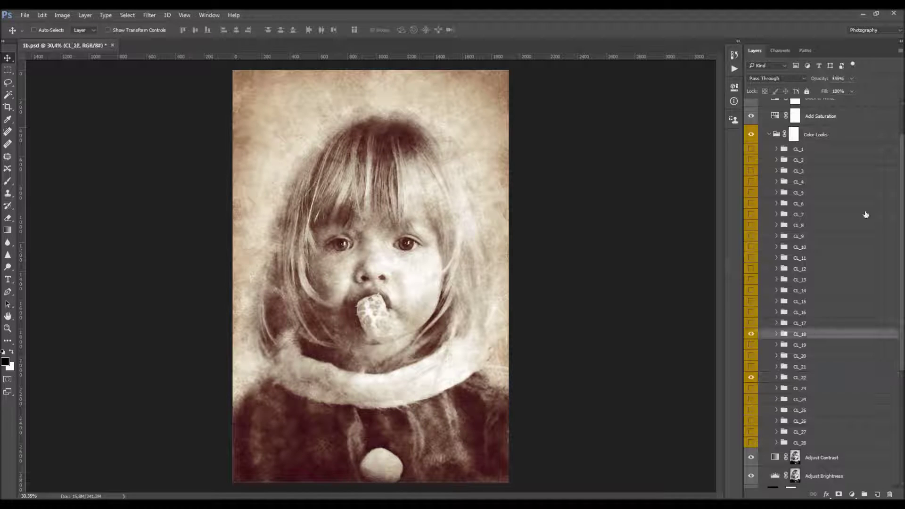
left_click_drag(820, 79, 798, 87)
left_click(751, 134)
left_click(751, 135)
left_click(771, 136)
- Select the Adjust Contrast layer and repeatedly hide and show it to compare its effect
left_click(831, 202)
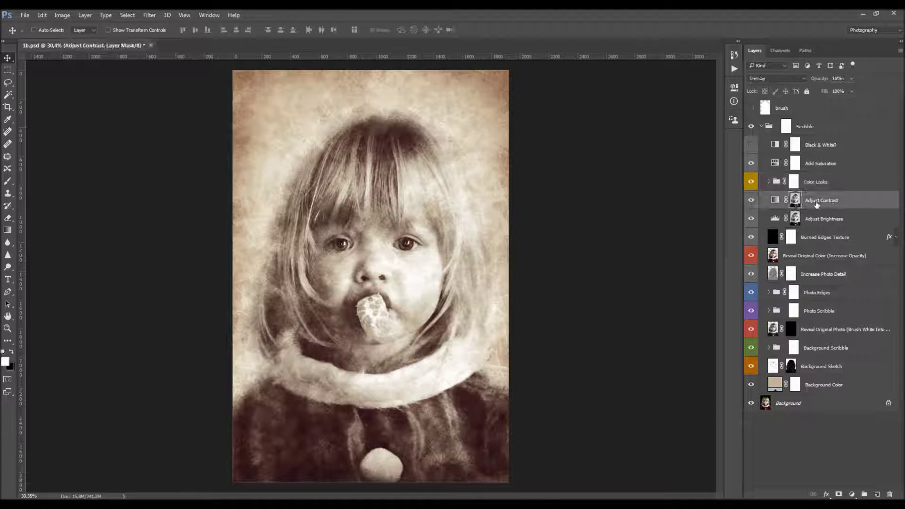
left_click(753, 201)
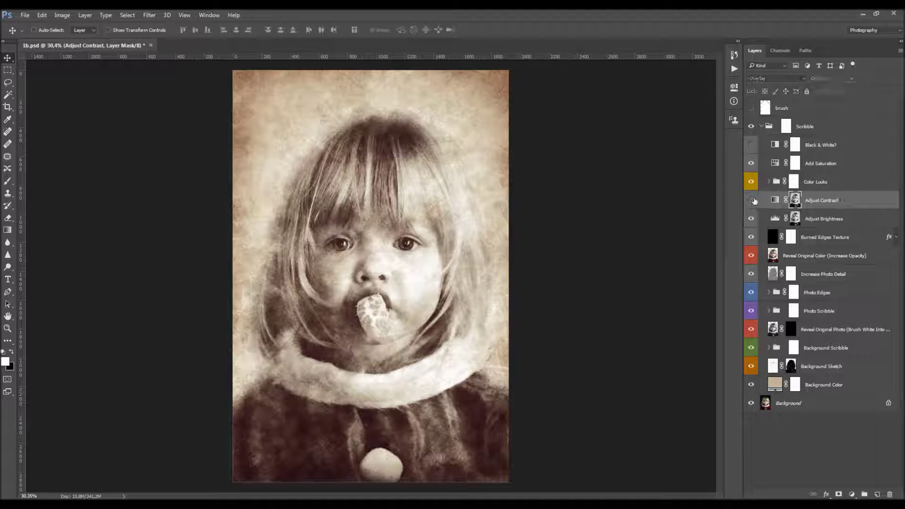
left_click(753, 200)
left_click(753, 200)
left_click(753, 200)
left_click(753, 201)
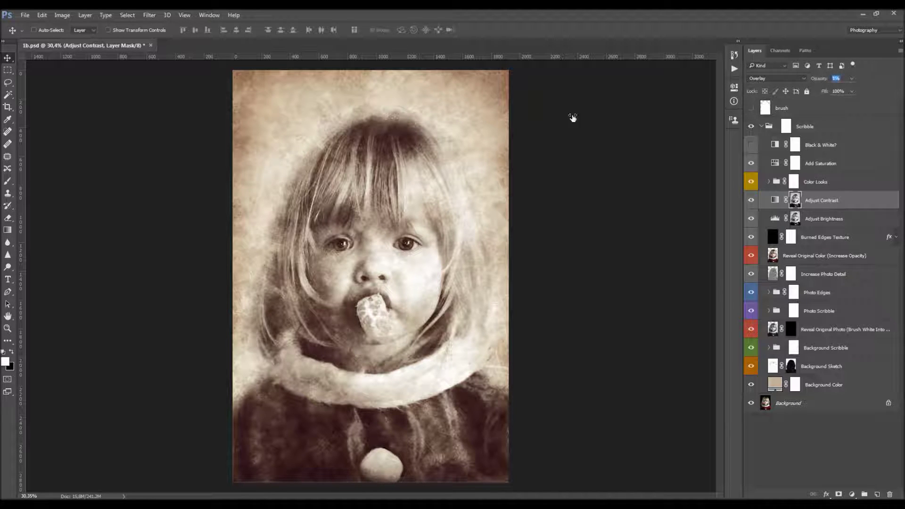
- Try different opacities for the Adjust Contrast layer, ending at 65%
key("0")
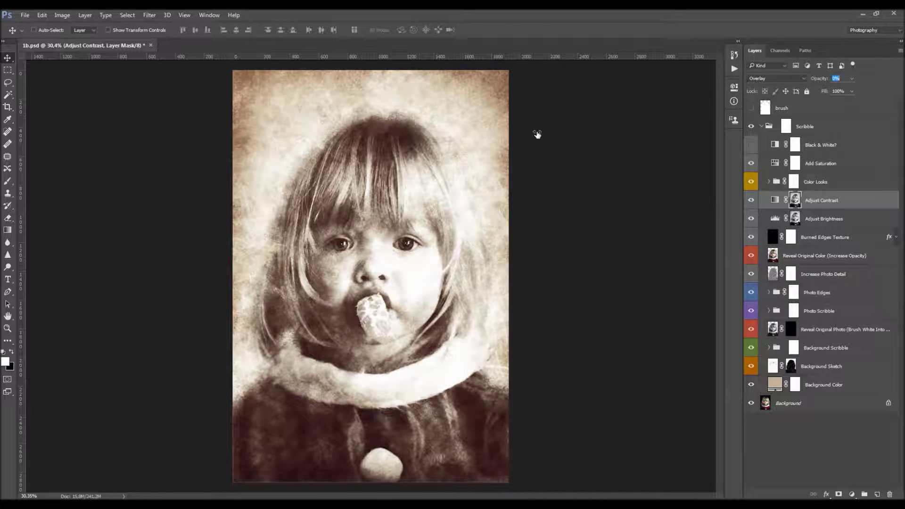
key("1")
key("0")
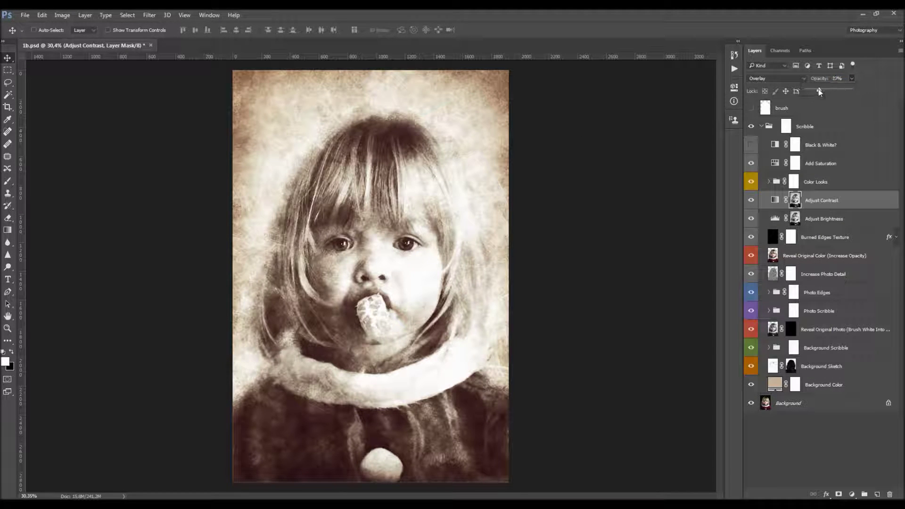
left_click_drag(820, 91, 836, 91)
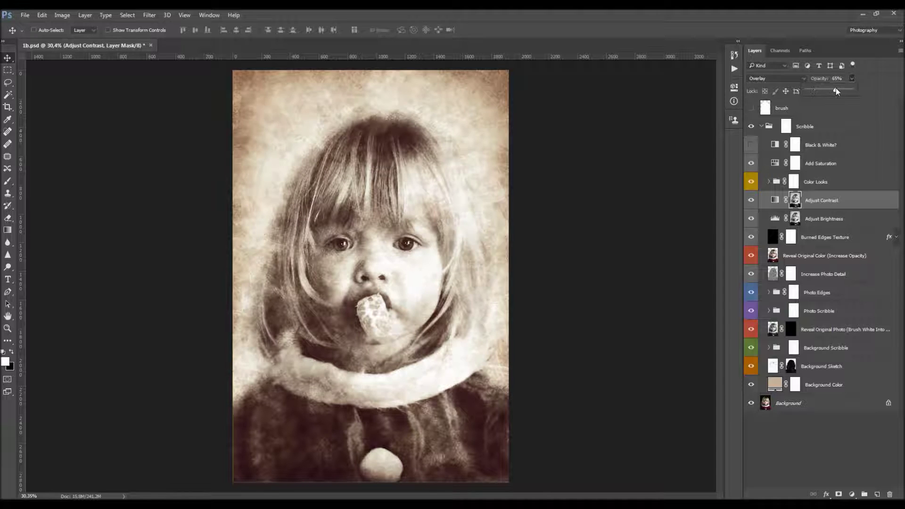
- View the Adjust Contrast layer's mask on its own and return to the artwork
left_click(800, 199)
left_click(796, 199, "shift")
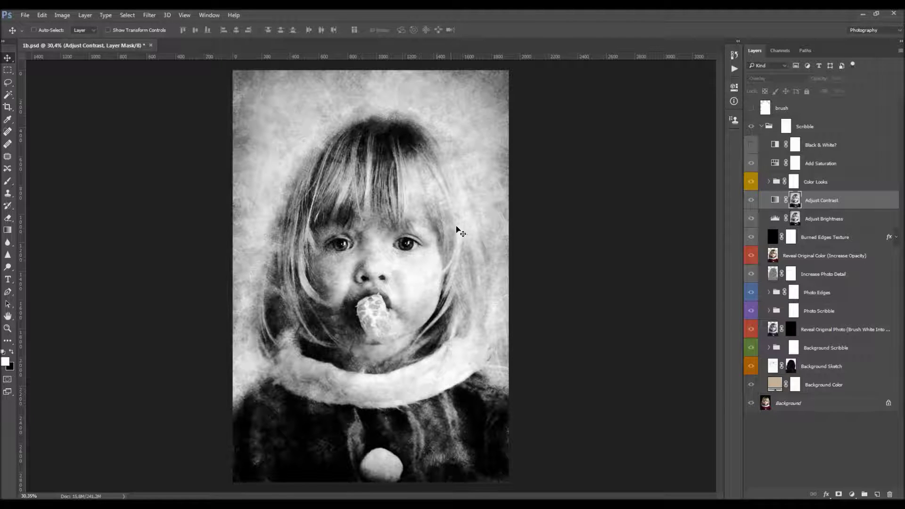
left_click(797, 201)
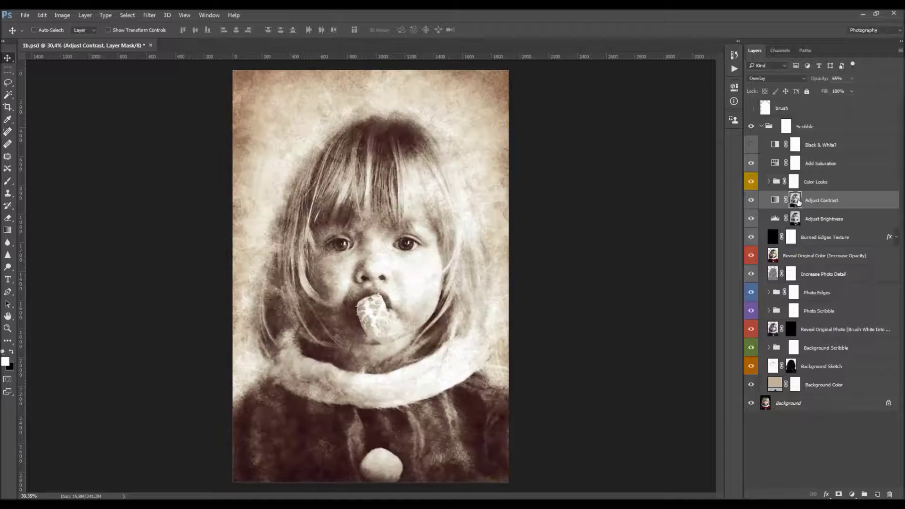
- Compare the Adjust Contrast layer with and without its mask at 100% opacity, and set its opacity to 27%
left_click(796, 200, "shift")
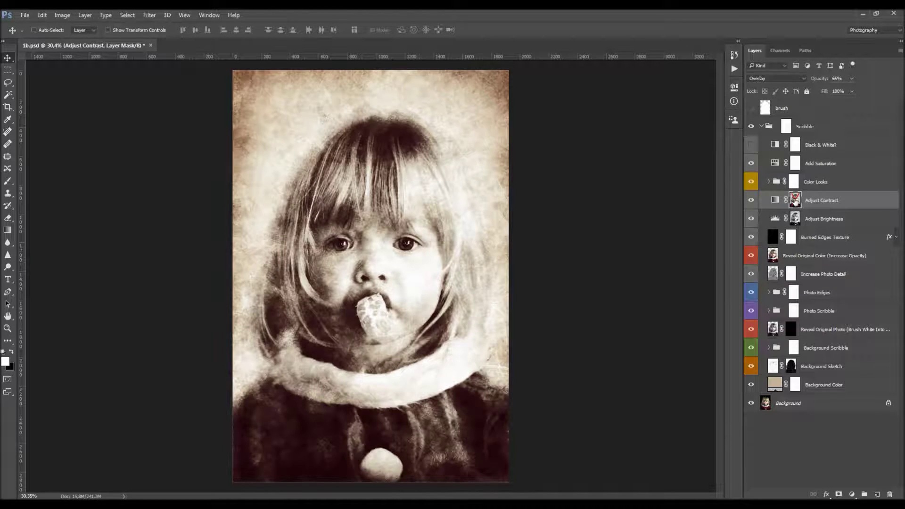
left_click_drag(816, 79, 896, 82)
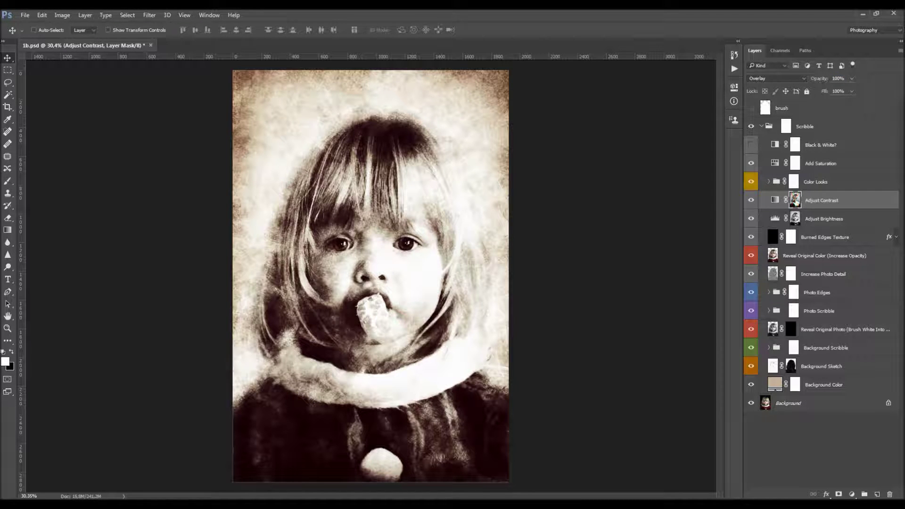
left_click(795, 200, "shift")
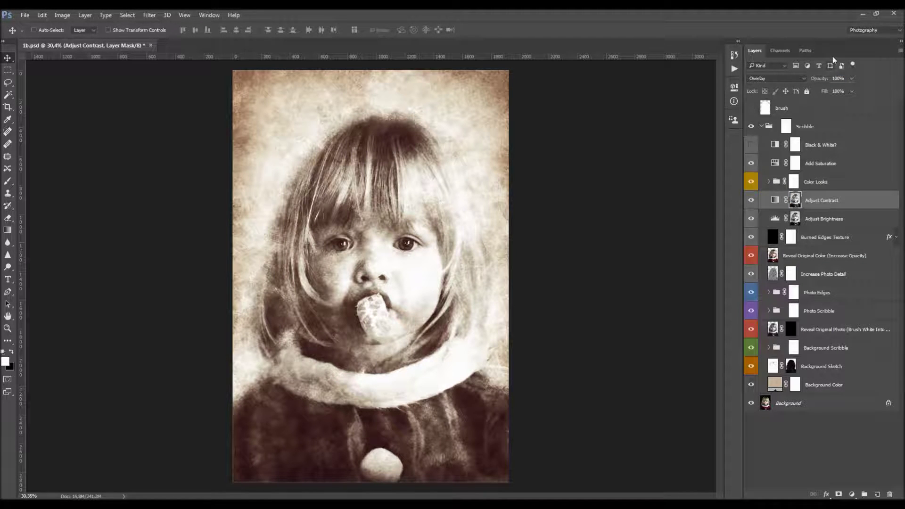
left_click_drag(816, 79, 762, 88)
left_click(751, 200)
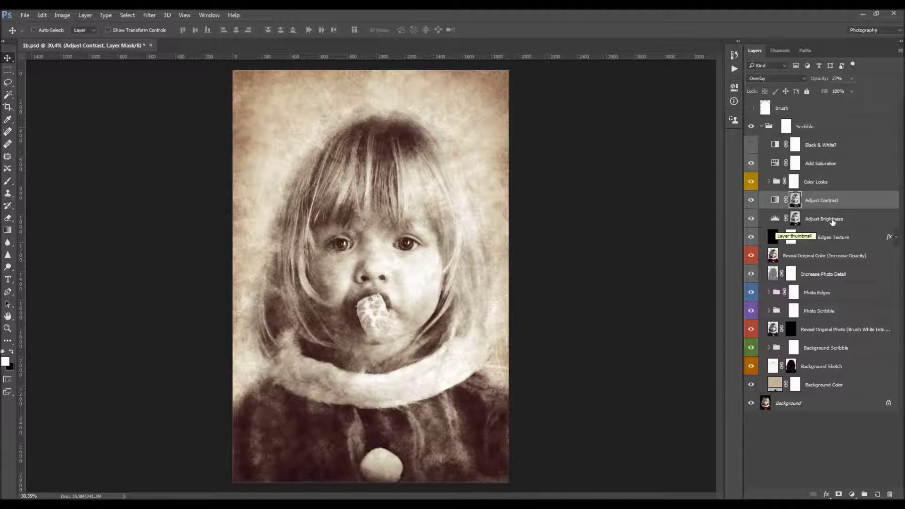
- Compare the Adjust Brightness layer with and without its mask, and open its Levels settings
left_click(796, 219)
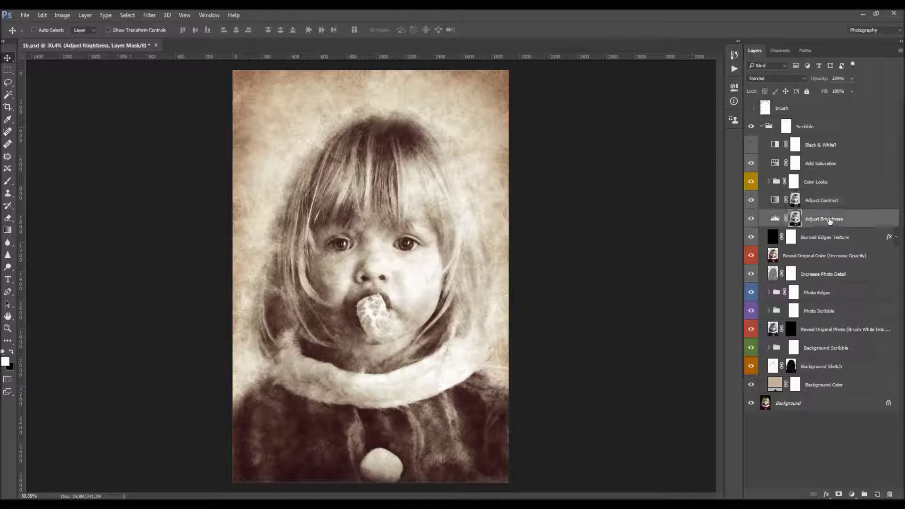
left_click(795, 219, "shift")
left_click(796, 218, "shift")
left_click(795, 218, "shift")
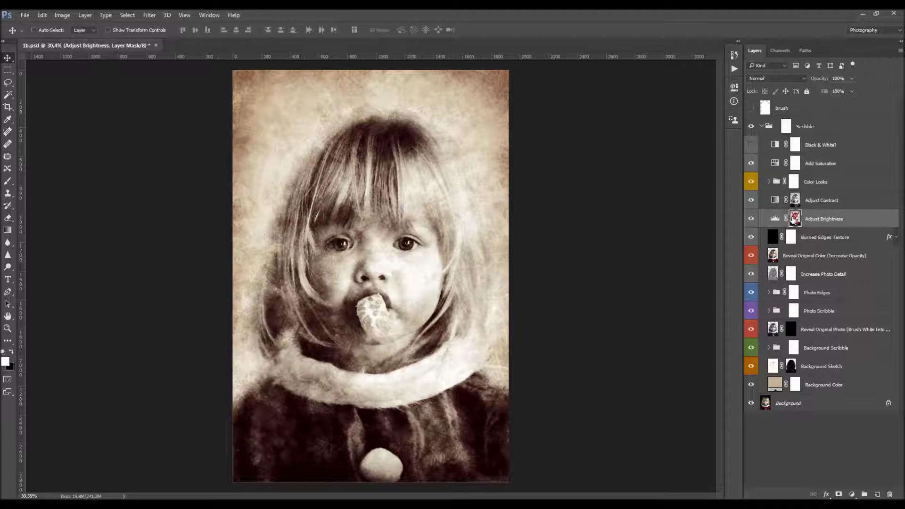
left_click(795, 218, "shift")
left_click(796, 218, "shift")
double_click(774, 219)
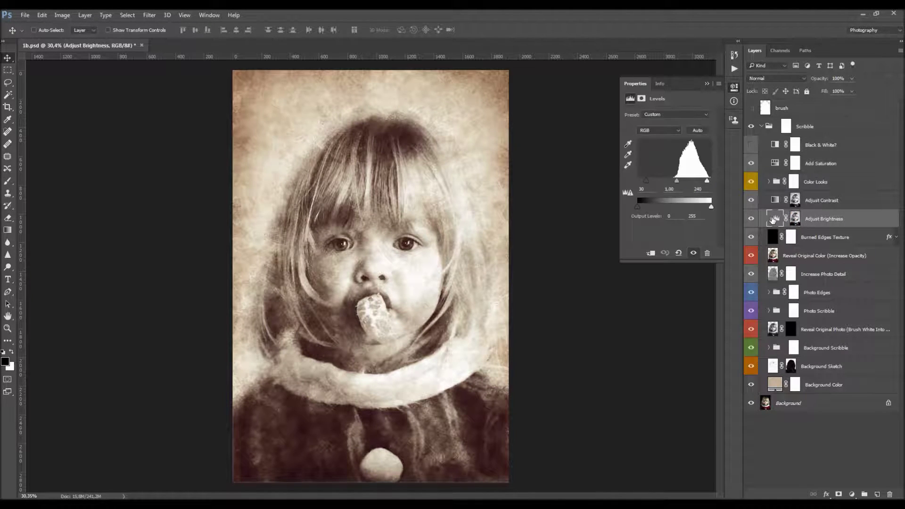
- Raise the shadow input level to about 52 in the Adjust Brightness Levels, fine-tune the highlights, and compare the layer on and off
mouse_move(648, 185)
left_mouse_down()
mouse_move(642, 185)
mouse_move(653, 185)
left_mouse_up()
left_click_drag(653, 185, 654, 186)
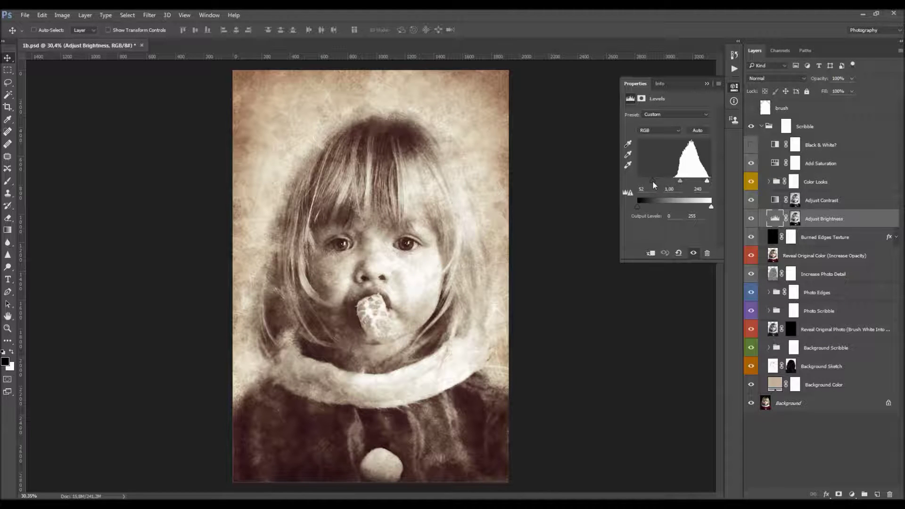
left_click_drag(654, 186, 653, 186)
left_click_drag(708, 181, 709, 182)
left_click(752, 219)
left_click(751, 219)
- Compare the artwork with and without the Burned Edges Texture layer, and expand its effects list
left_click(833, 240)
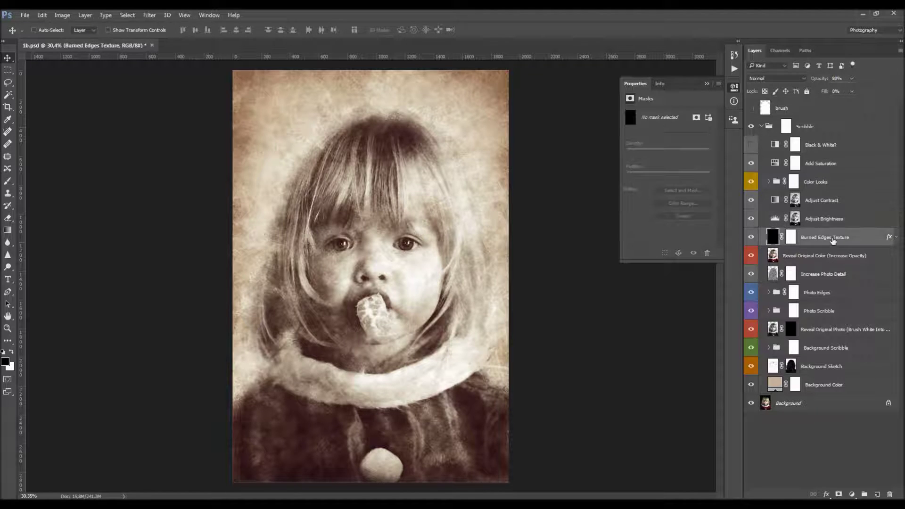
left_click(751, 237)
left_click(752, 238)
left_click(896, 237)
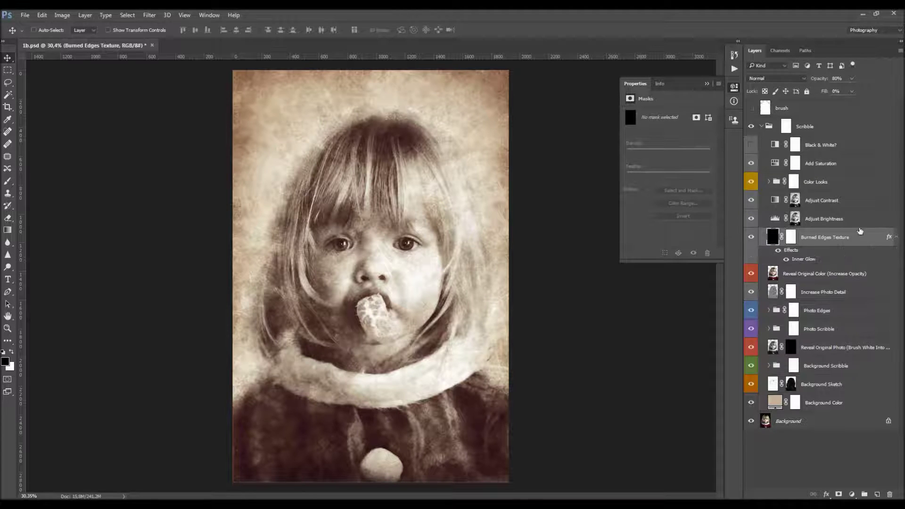
- Try an opacity of 100% for the Inner Glow on the Burned Edges Texture layer, and discard the change
double_click(805, 260)
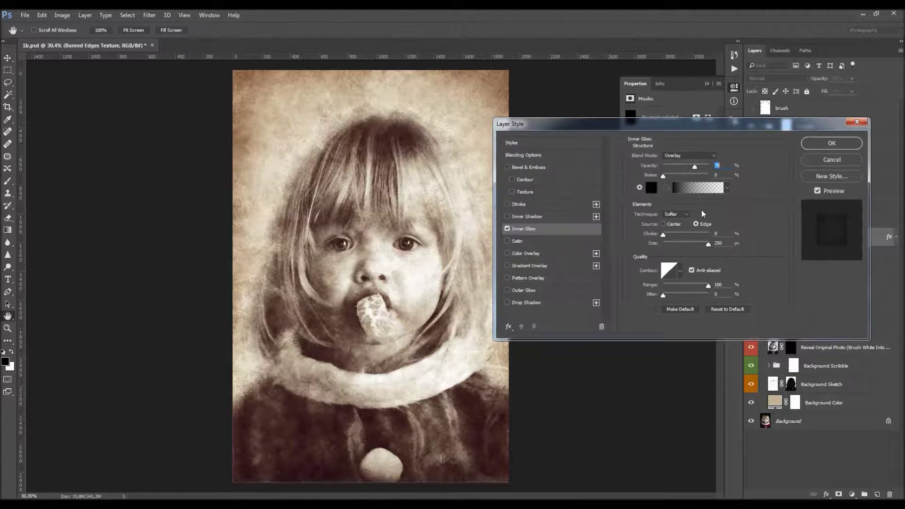
left_click_drag(688, 168, 711, 167)
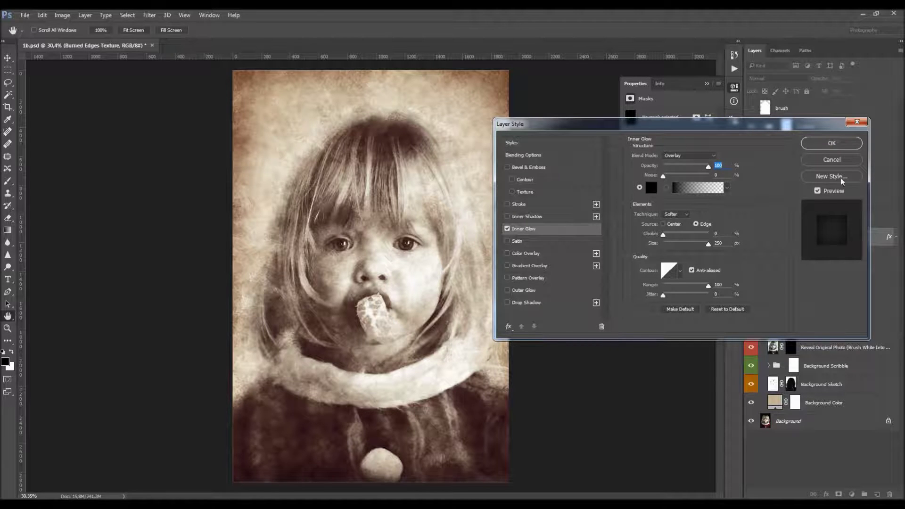
left_click(826, 162)
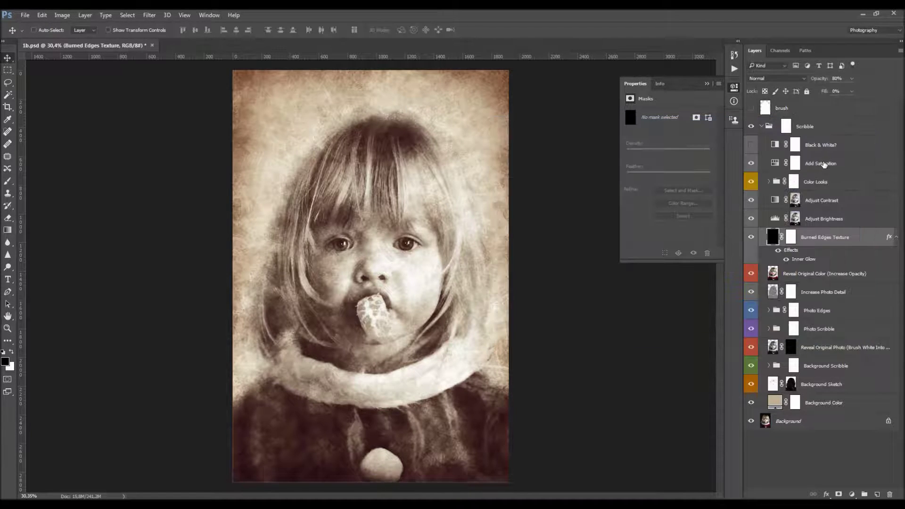
- Set the Burned Edges Texture layer's opacity to 100% and preview it with a changed Inner Glow and with the layer hidden
mouse_move(821, 79)
left_mouse_down()
mouse_move(551, 92)
mouse_move(836, 91)
mouse_move(466, 105)
mouse_move(836, 98)
left_mouse_up()
double_click(803, 259)
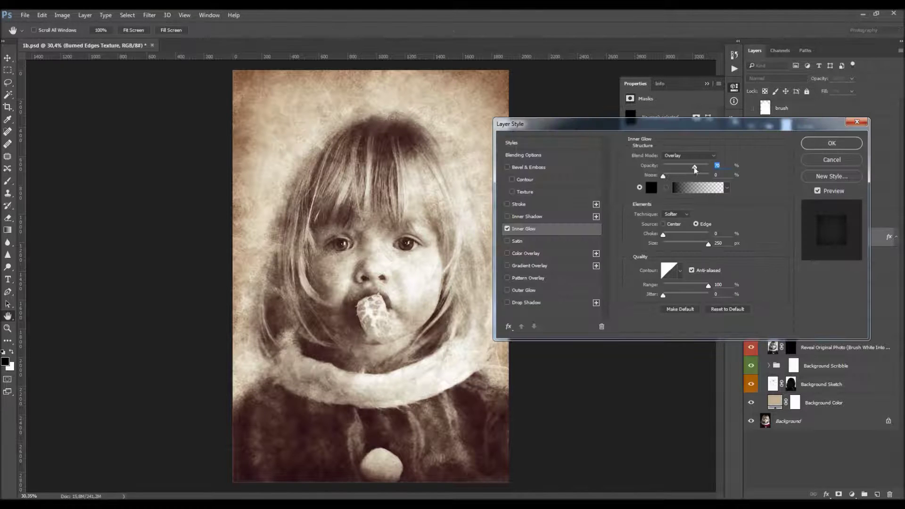
left_click_drag(695, 170, 821, 174)
left_click(823, 160)
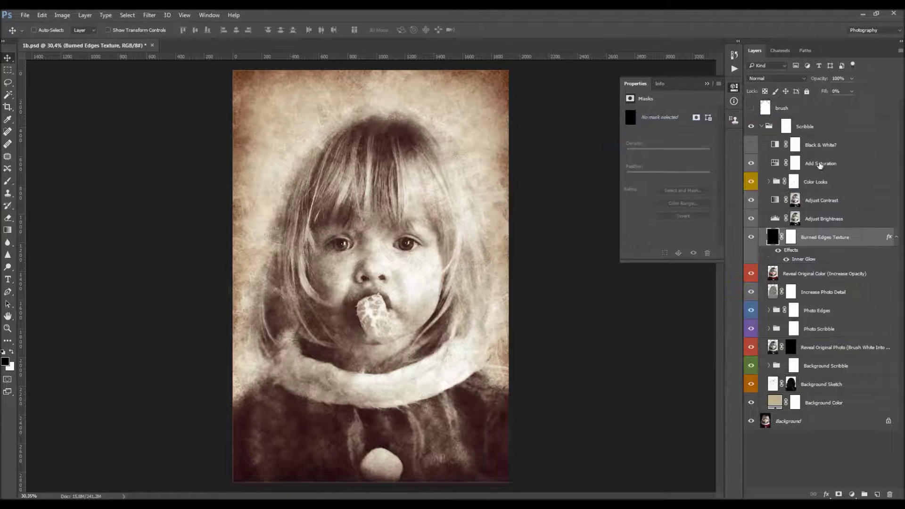
left_click(752, 239)
left_click(751, 239)
- Try the Reveal Original Color layer at 100% opacity and return it to 0%
left_click(797, 276)
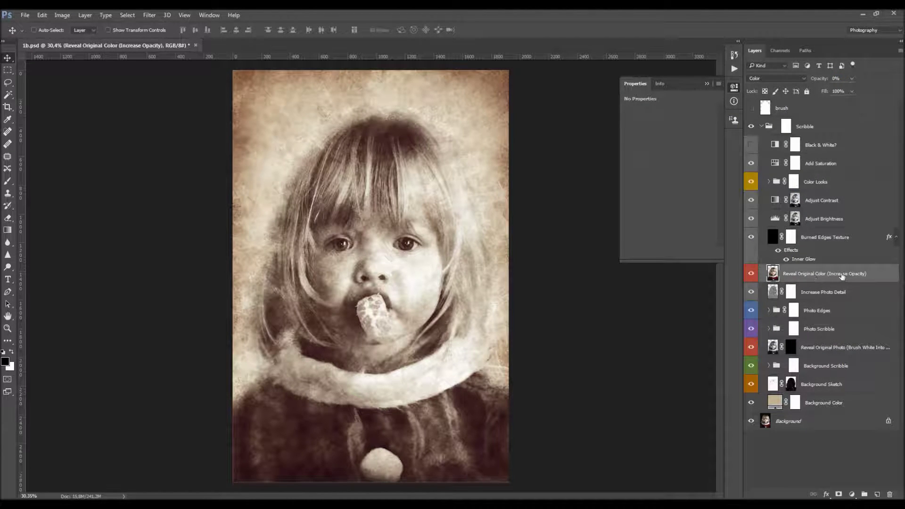
left_click_drag(816, 80, 832, 82)
left_click_drag(822, 82, 904, 86)
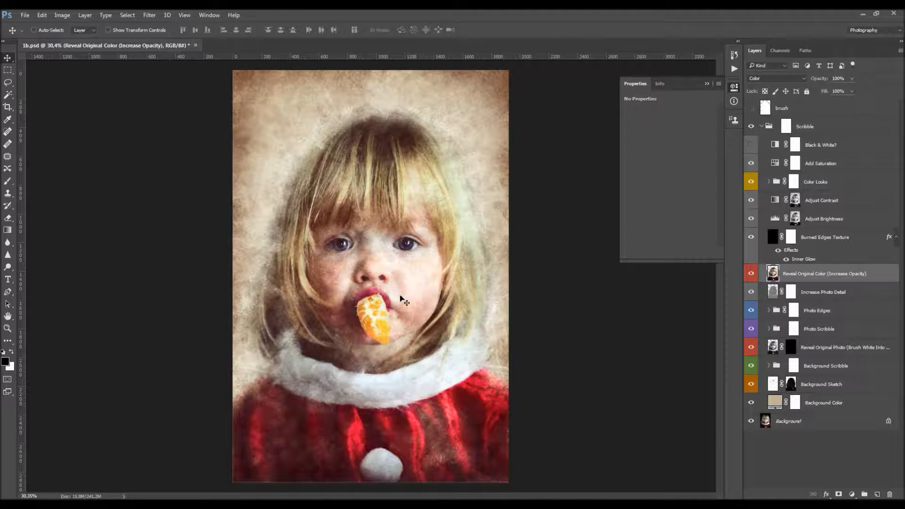
left_click_drag(819, 78, 675, 93)
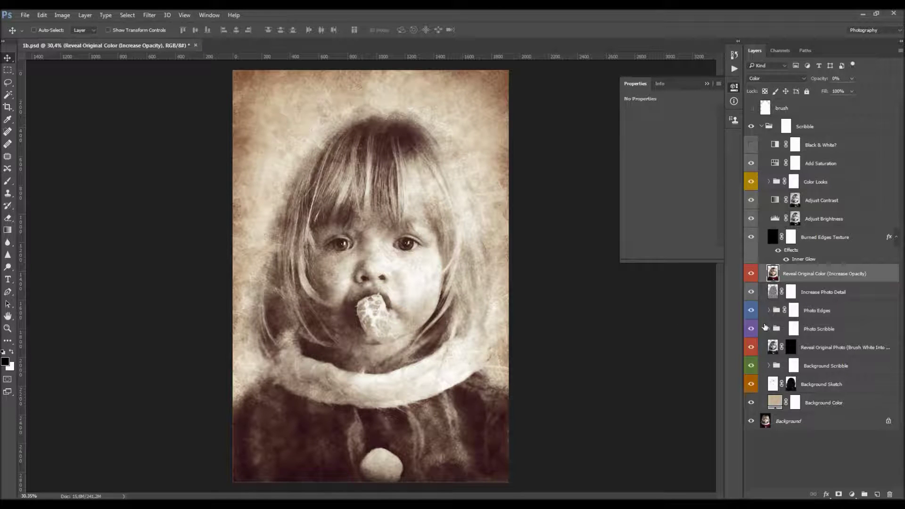
- Compare the artwork with and without the Increase Photo Detail layer
left_click(814, 297)
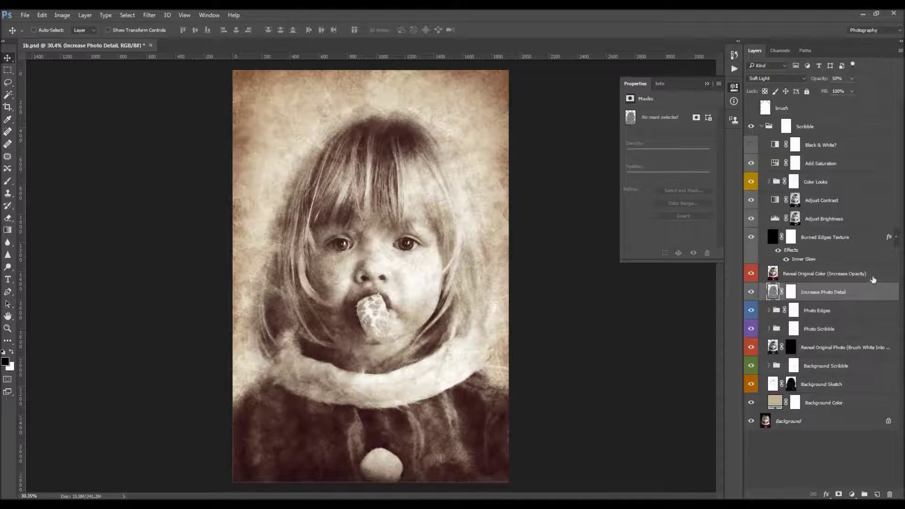
left_click(754, 292)
left_click(753, 293)
left_click(751, 292)
left_click(749, 293)
left_click(750, 293)
- Try different opacities for the Increase Photo Detail layer, ending at 63%, and compare the layer on and off
left_click_drag(825, 79, 819, 81)
left_click_drag(817, 81, 827, 79)
left_click_drag(820, 79, 693, 82)
left_click_drag(632, 90, 695, 96)
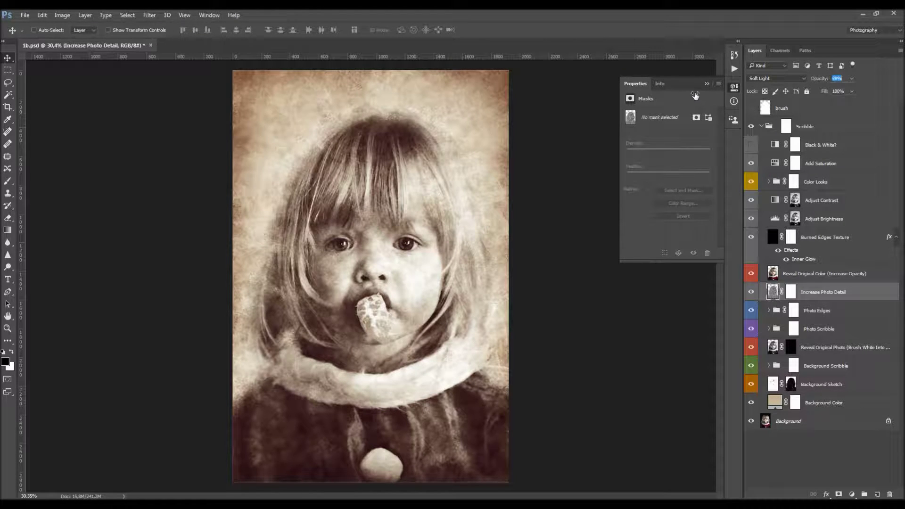
left_click(752, 291)
left_click(752, 291)
- Paint black with a soft brush on the Increase Photo Detail layer's mask to hide the extra detail over the lower face
left_click(788, 293)
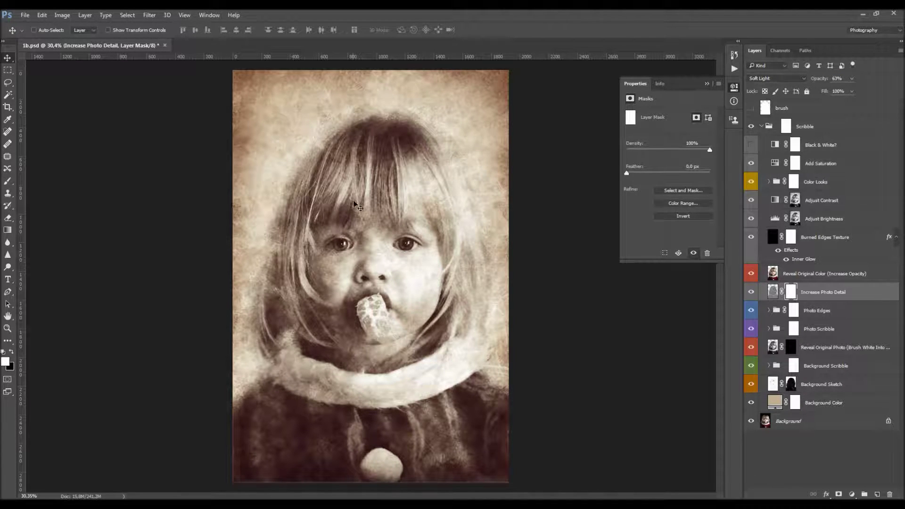
key("b")
scroll(396, 288, "up", 2)
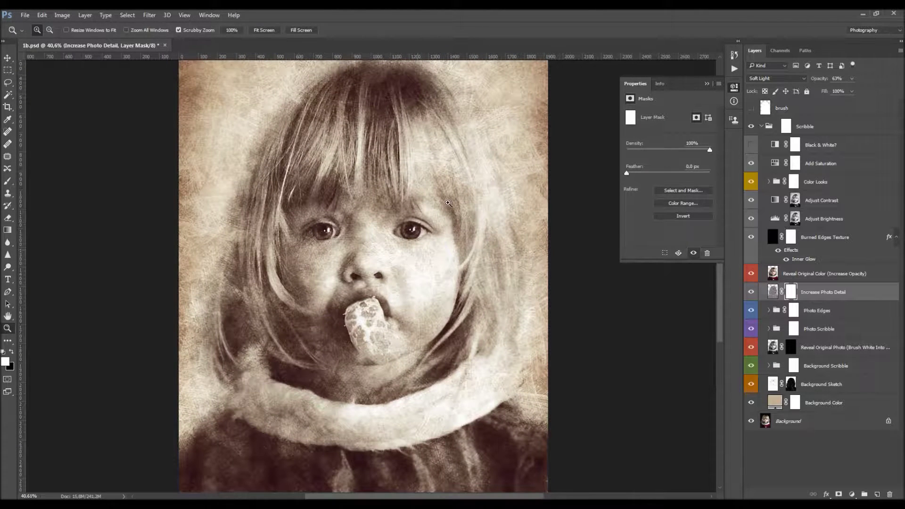
right_click(403, 128)
scroll(445, 201, "up", 3)
double_click(433, 193)
key("bracketleft")
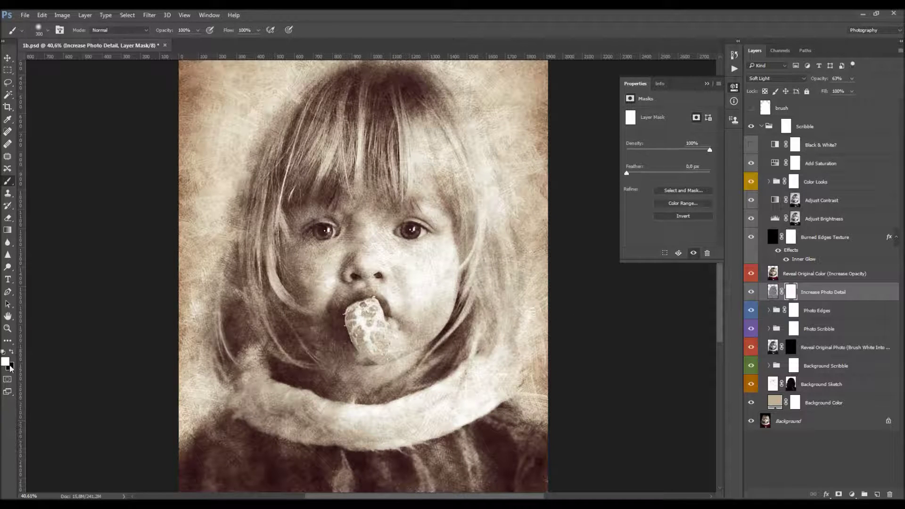
key("x")
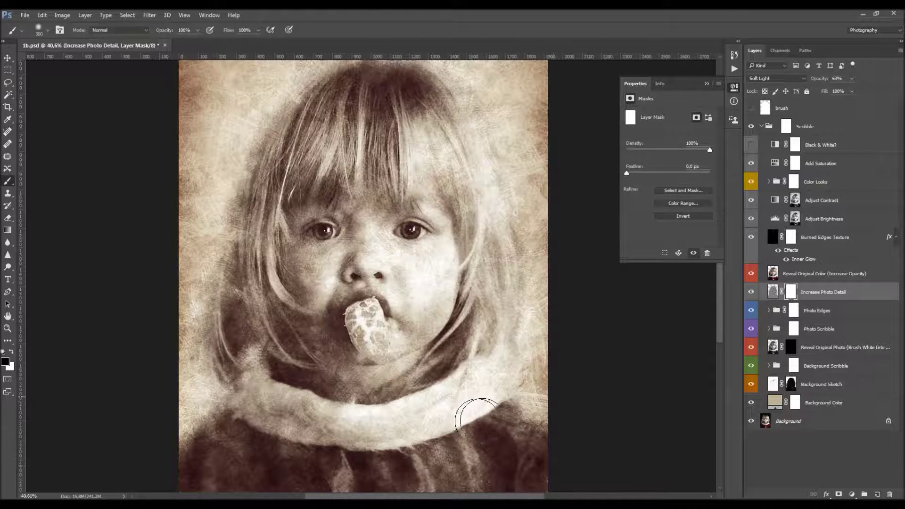
mouse_move(436, 344)
left_mouse_down()
mouse_move(418, 285)
mouse_move(495, 277)
mouse_move(449, 285)
left_mouse_up()
- Paint white over the hidden area of the Increase Photo Detail mask and fill the whole mask with white
key("x")
key("x")
key("x")
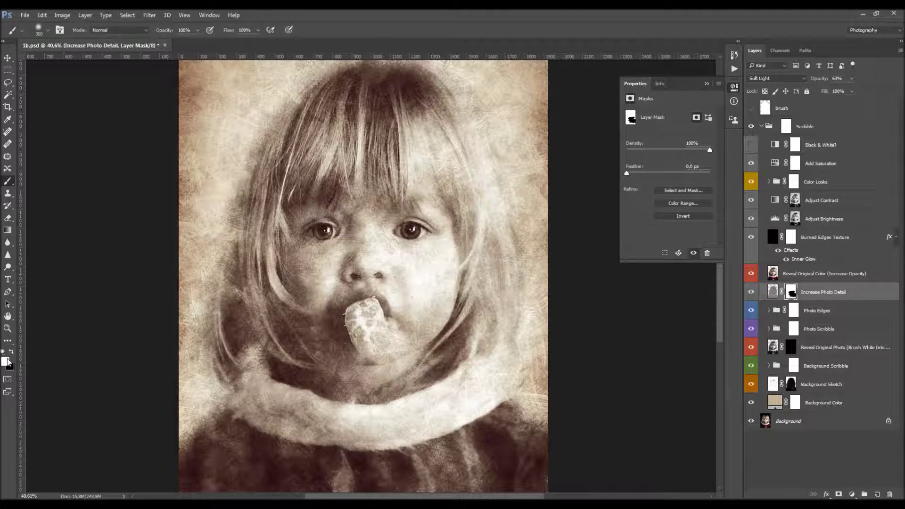
mouse_move(412, 286)
left_mouse_down()
mouse_move(393, 285)
mouse_move(396, 308)
mouse_move(357, 339)
mouse_move(377, 343)
mouse_move(354, 371)
mouse_move(330, 380)
mouse_move(394, 377)
left_mouse_up()
key("z")
key("alt+BackSpace")
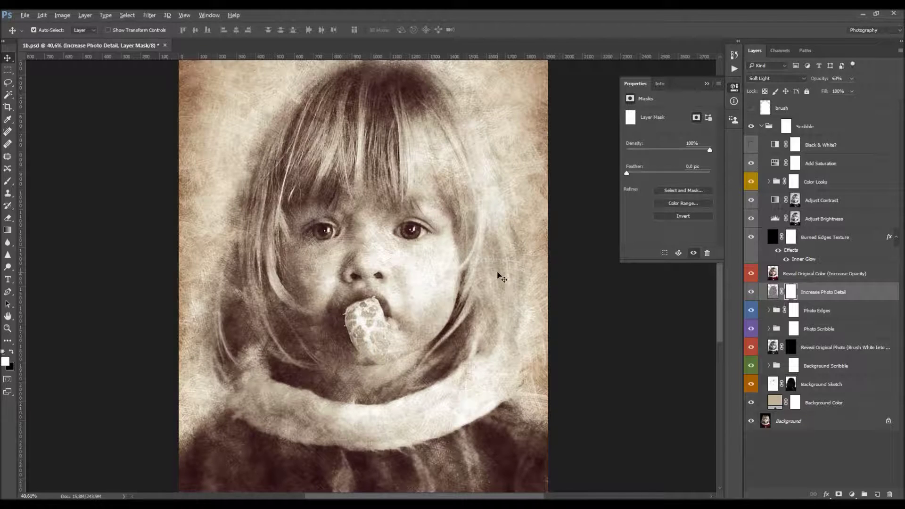
left_click_drag(429, 263, 384, 263)
key("v")
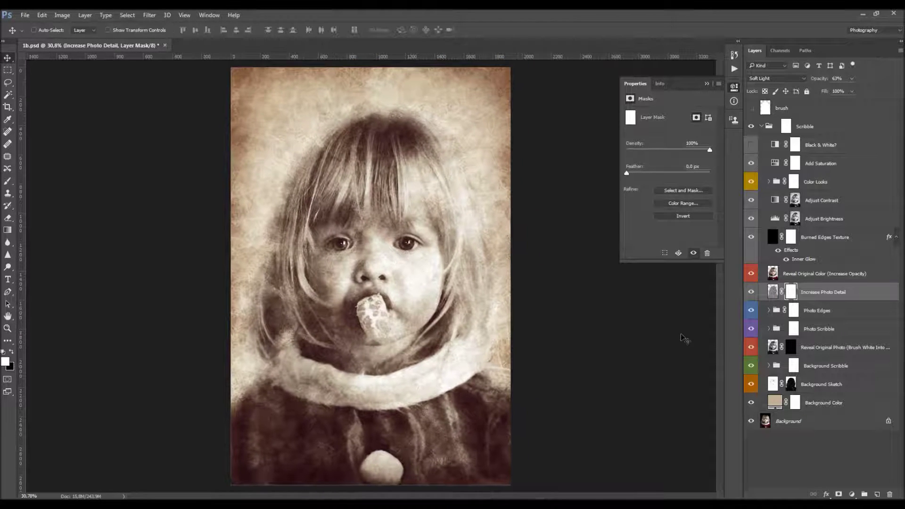
- Expand the Photo Edges group and compare the artwork with and without the Photo_White_Edges layer
left_click(829, 311)
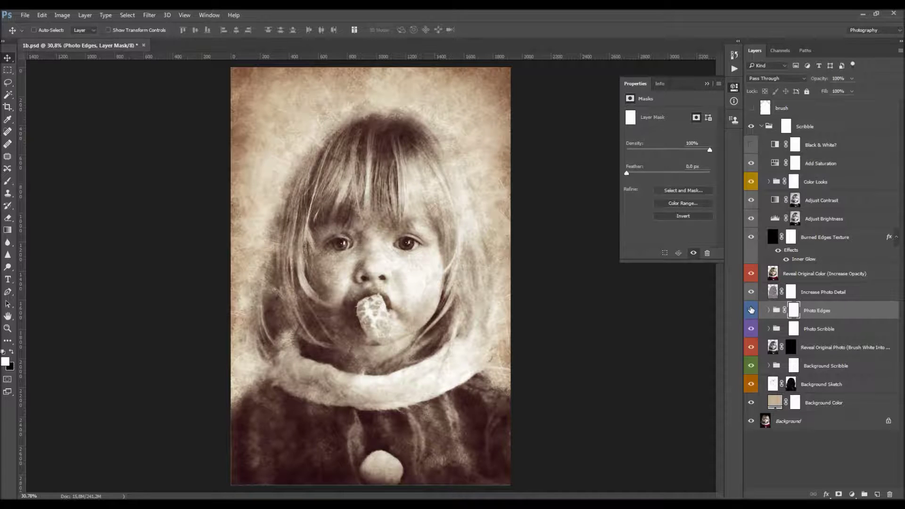
left_click(769, 311)
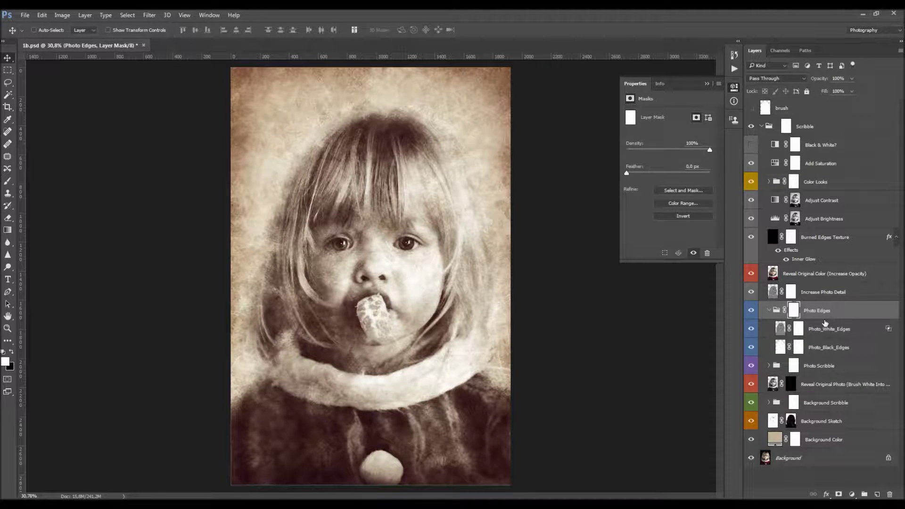
left_click(825, 330)
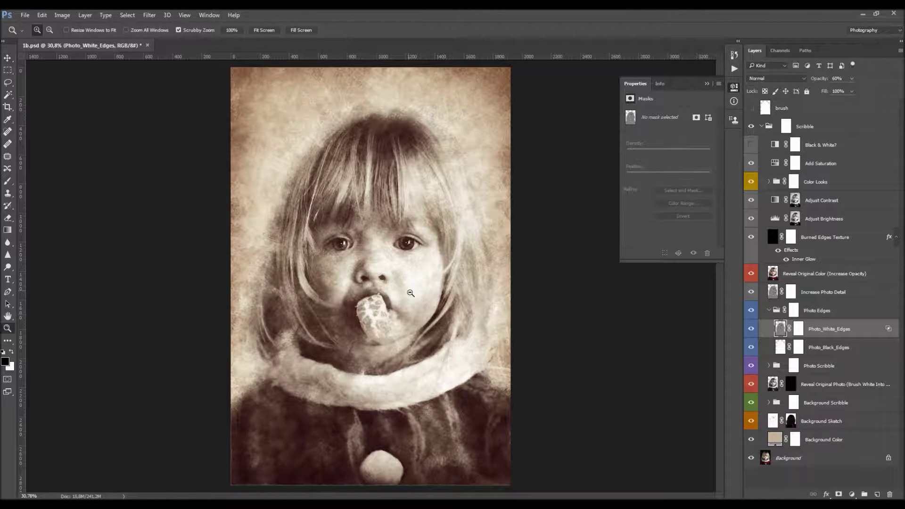
scroll(412, 290, "up", 2)
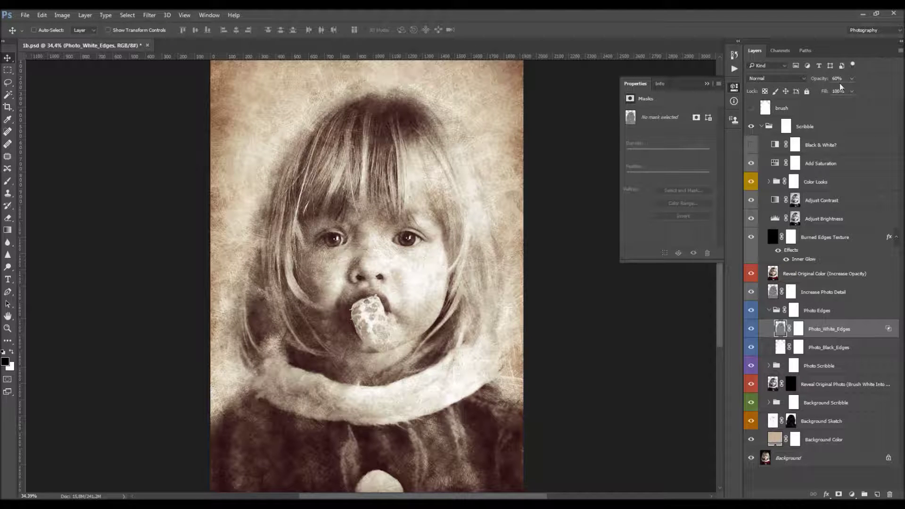
left_click(751, 328)
left_click(751, 328)
- Try different opacities for the Photo_White_Edges layer, ending at 75%
left_click_drag(821, 81, 844, 82)
type("50")
key("Return")
type("9376")
- Compare the Photo_Black_Edges layer on and off, and try higher opacities for it before returning to 50%
left_click(774, 349)
left_click(751, 349)
left_click(750, 349)
left_click(751, 349)
left_click(750, 349)
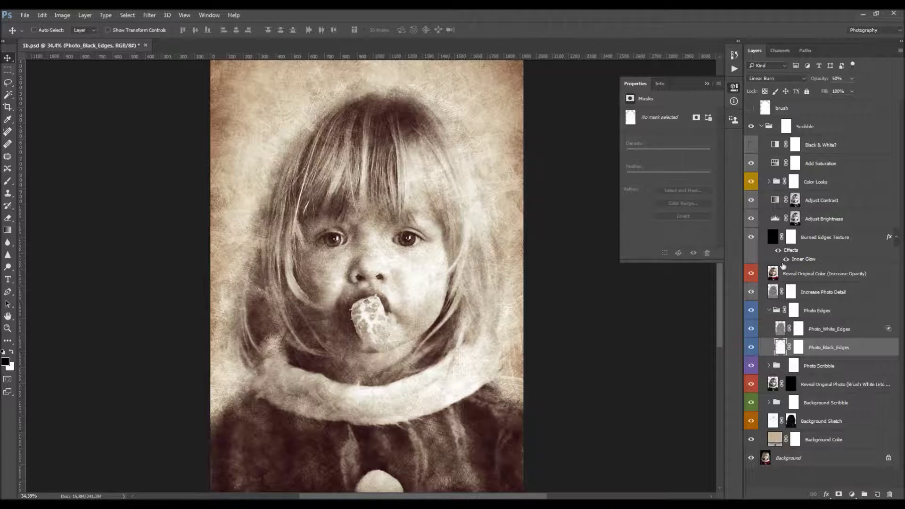
left_click_drag(821, 77, 903, 82)
left_click_drag(899, 105, 879, 104)
- Review the Photo Edges group, the masks of its white and black edge layers, and the group's own mask with a black brush ready
left_click(752, 311)
left_click(770, 310)
left_click(770, 310)
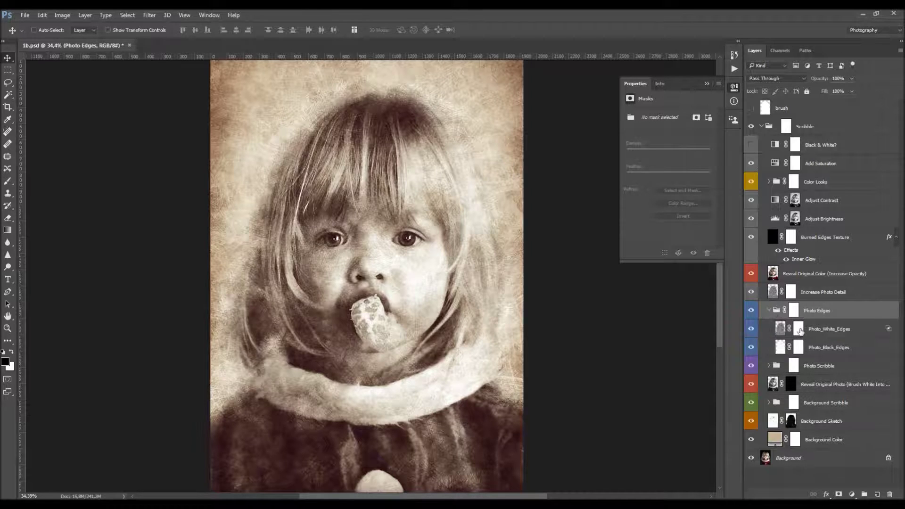
left_click(799, 328)
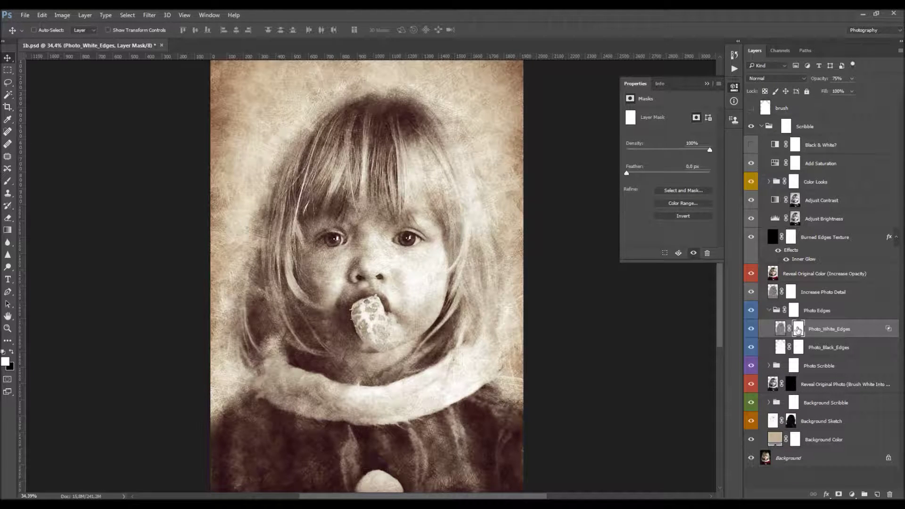
left_click(831, 348)
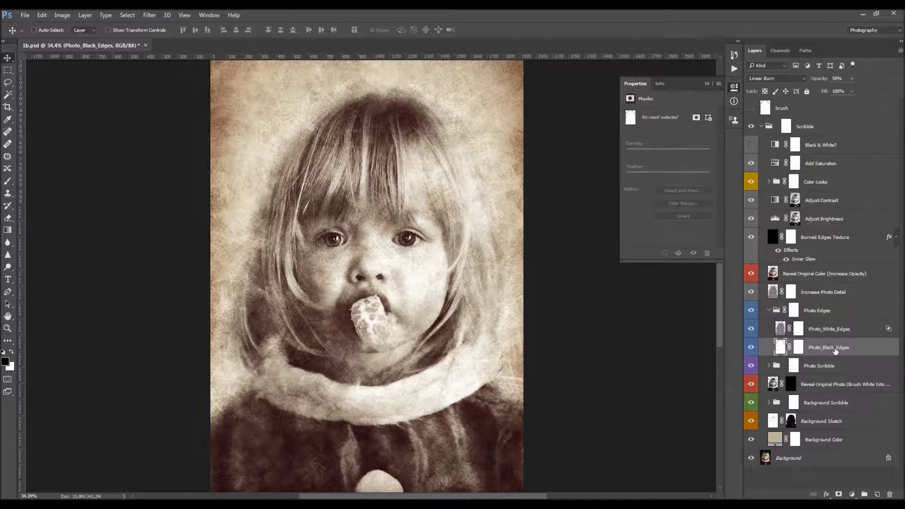
left_click(800, 348)
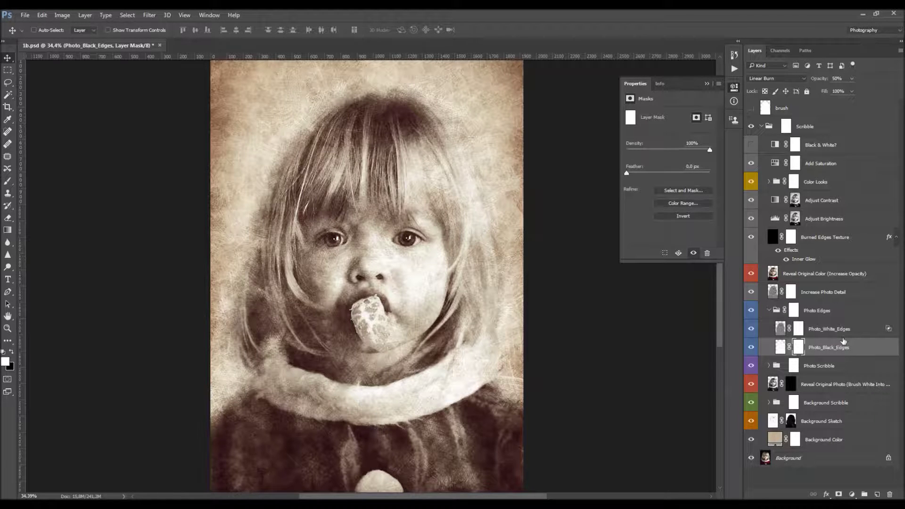
left_click(799, 315)
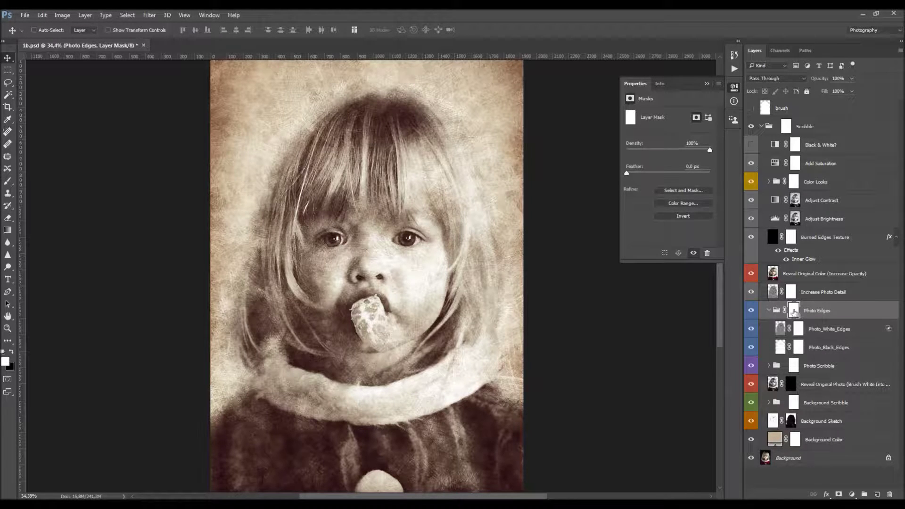
key("b")
key("x")
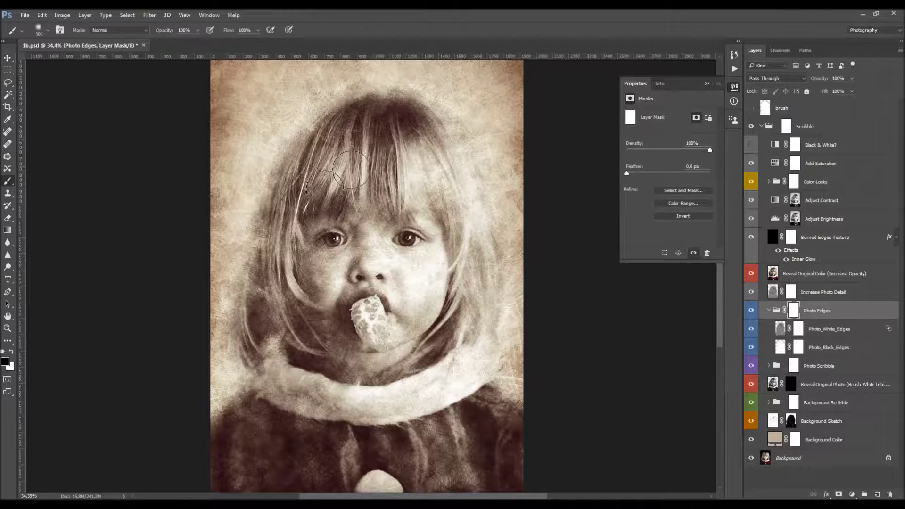
left_click(769, 311)
- Compare the artwork with and without the Photo Scribble group, and expand the group to view its scribble layers
left_click(836, 330)
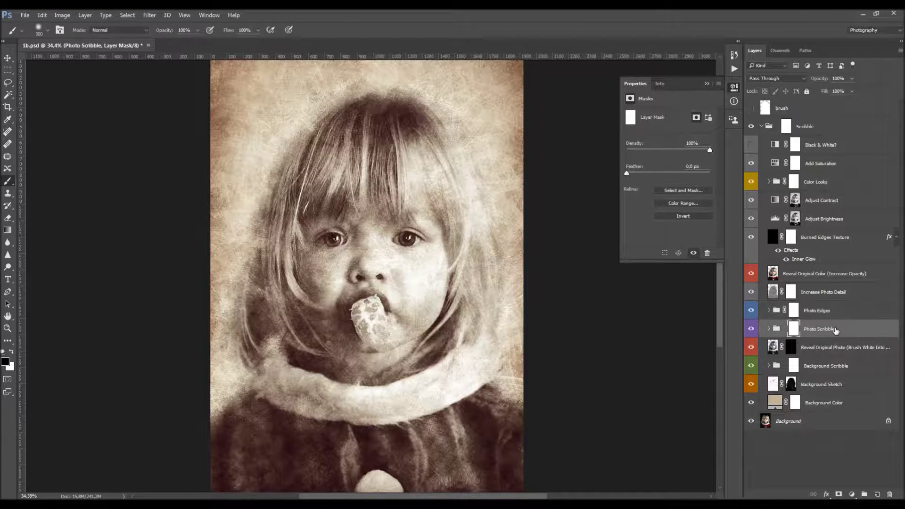
left_click(751, 330)
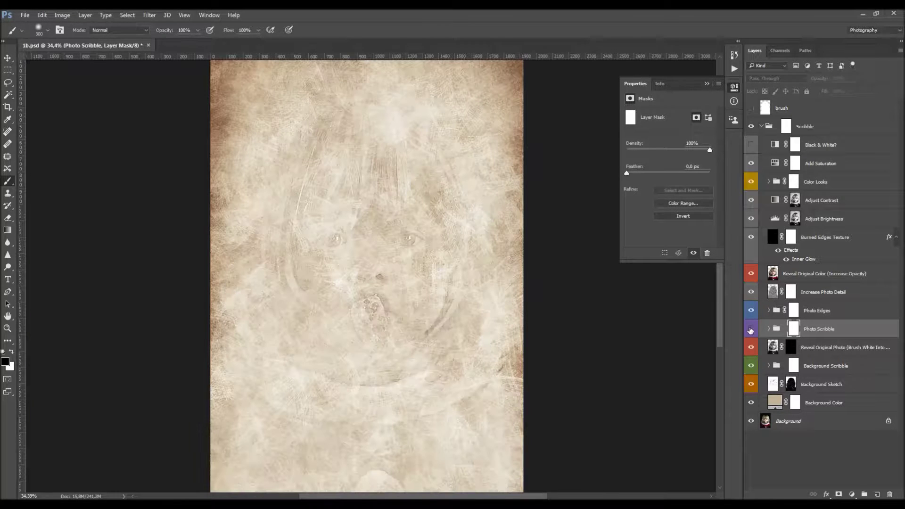
left_click(751, 329)
key("v")
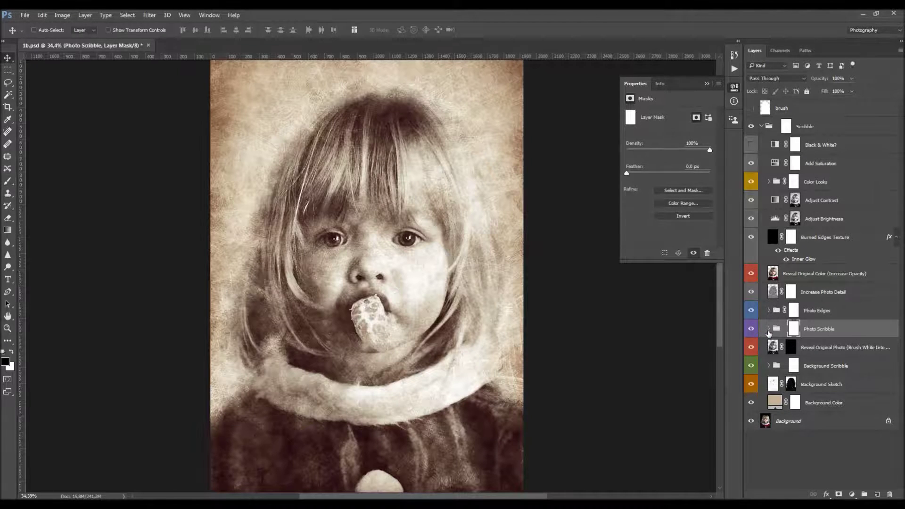
left_click(769, 328)
left_click_drag(901, 325, 903, 358)
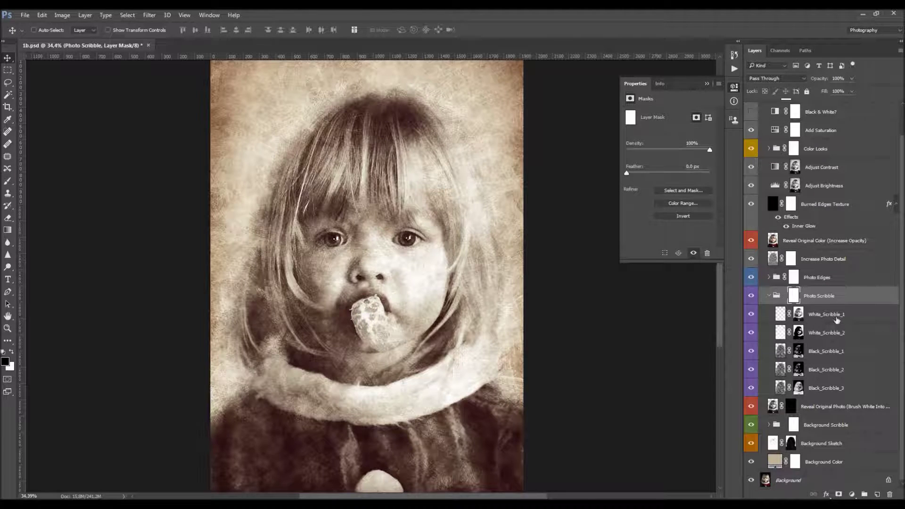
- Compare the artwork with and without the White_Scribble_1, White_Scribble_2 and Black_Scribble_1 layers
left_click(847, 315)
left_click(850, 333)
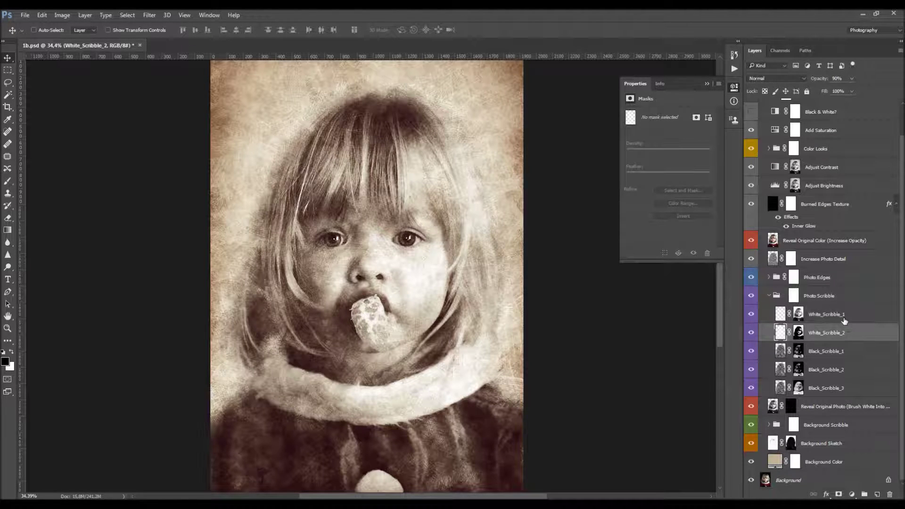
left_click(751, 314)
left_click(751, 333)
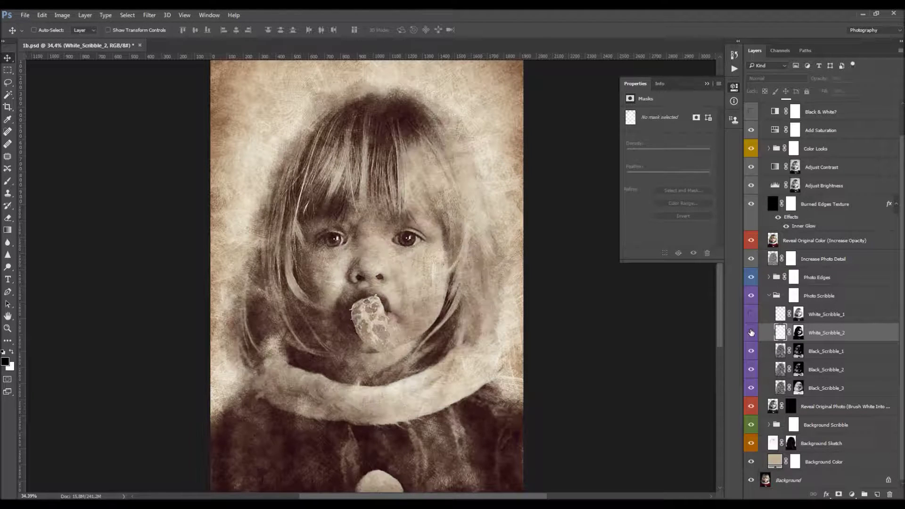
left_click(751, 333)
left_click(751, 314)
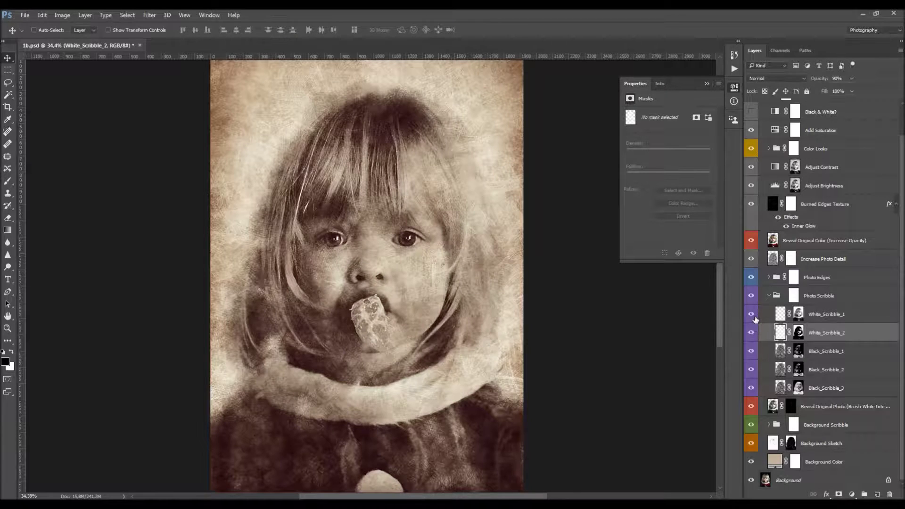
left_click(840, 356)
mouse_move(751, 352)
left_mouse_down()
mouse_move(753, 392)
mouse_move(752, 351)
left_mouse_up()
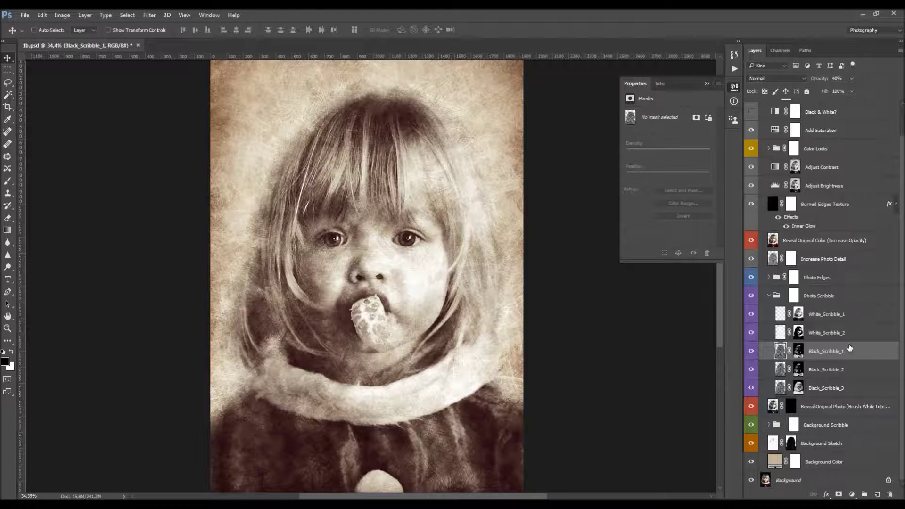
- Try 100% opacity for the Black_Scribble_3 layer and undo the change
left_click(840, 388)
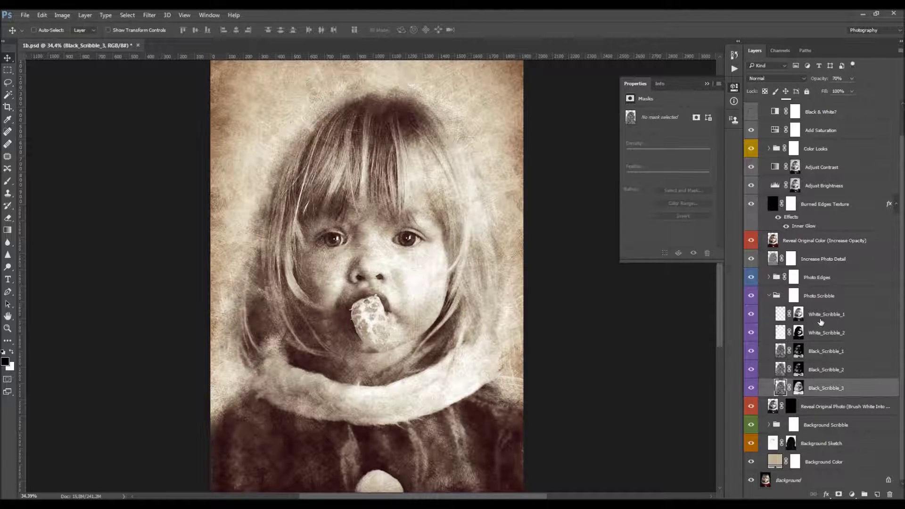
left_click_drag(819, 79, 797, 82)
key("ctrl+z")
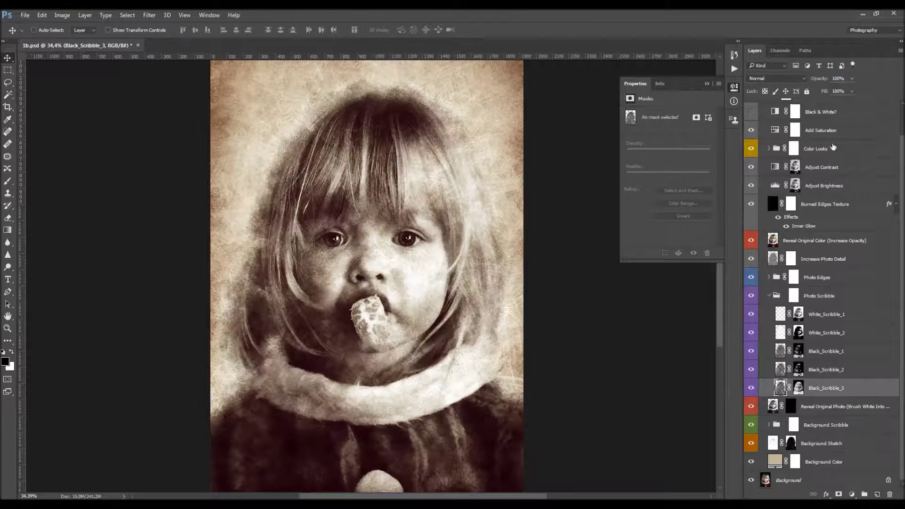
- Set the opacity of the White_Scribble_2 and White_Scribble_1 layers to 100%
left_click(834, 333)
left_click_drag(819, 80, 870, 81)
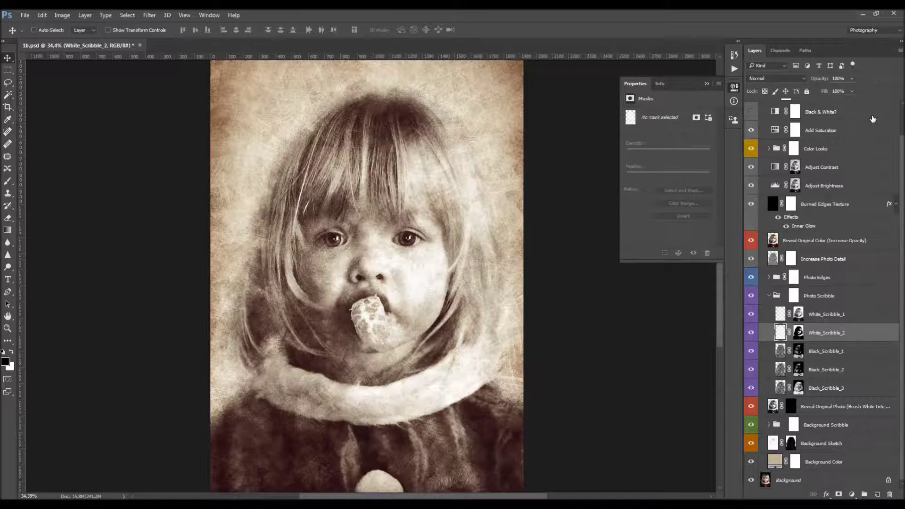
left_click(829, 315)
left_click_drag(826, 81, 875, 85)
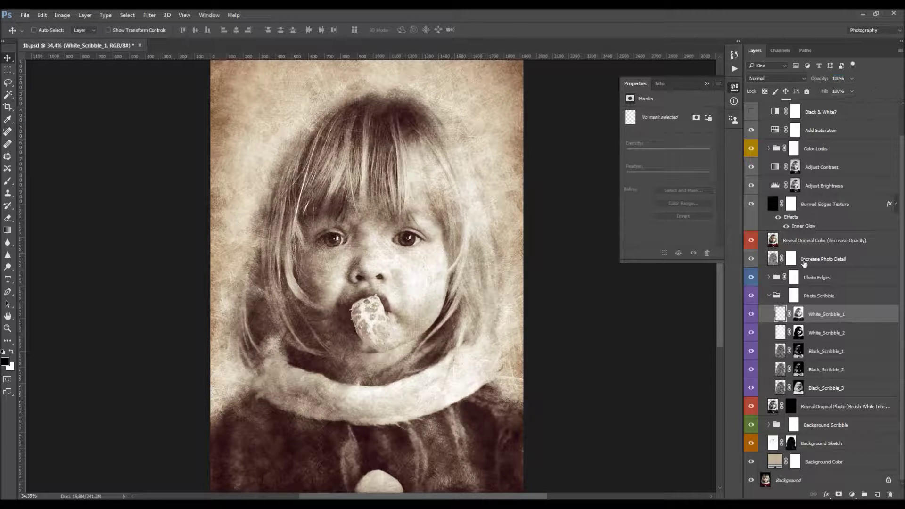
key("ctrl")
- Review the scribble layers from White_Scribble_2 to Black_Scribble_3, along with the masks of the Photo Scribble group and its layers
left_click(829, 336)
left_click(835, 353)
left_click(840, 370)
left_click(845, 386)
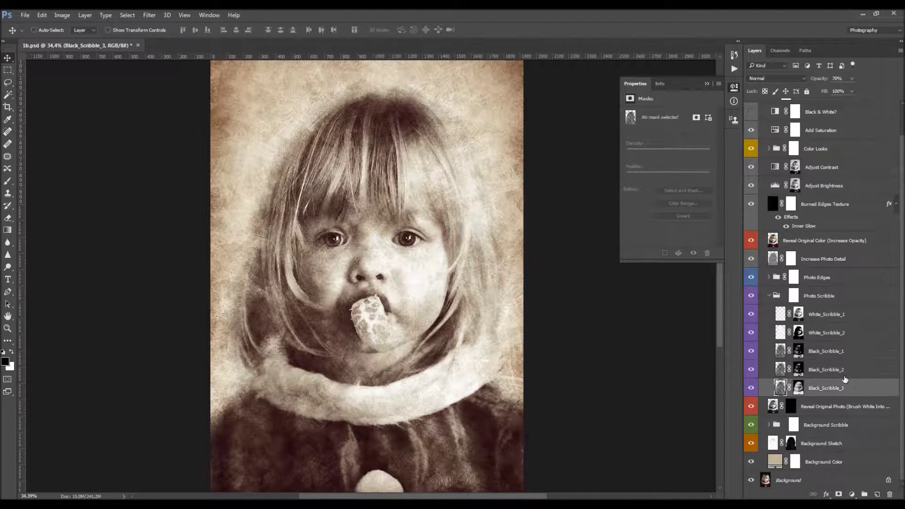
left_click(797, 295)
left_click(797, 315)
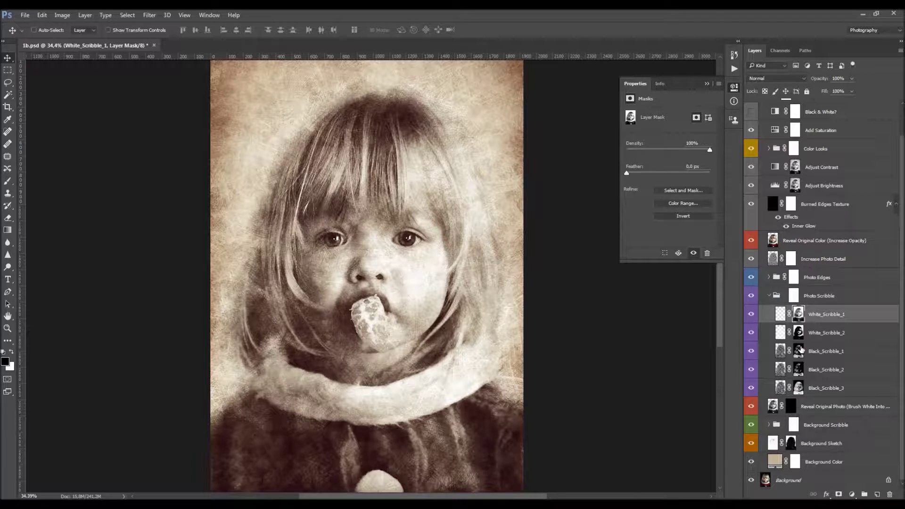
left_click(799, 351)
left_click(799, 388)
- Compare Black_Scribble_3 on and off, try painting black on its mask over the upper hair, and undo the stroke
key("b")
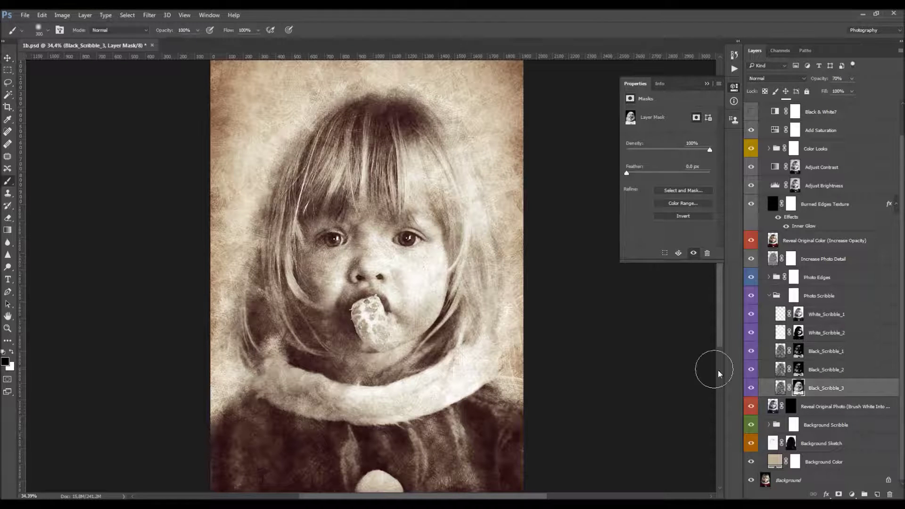
left_click(749, 389)
left_click(748, 389)
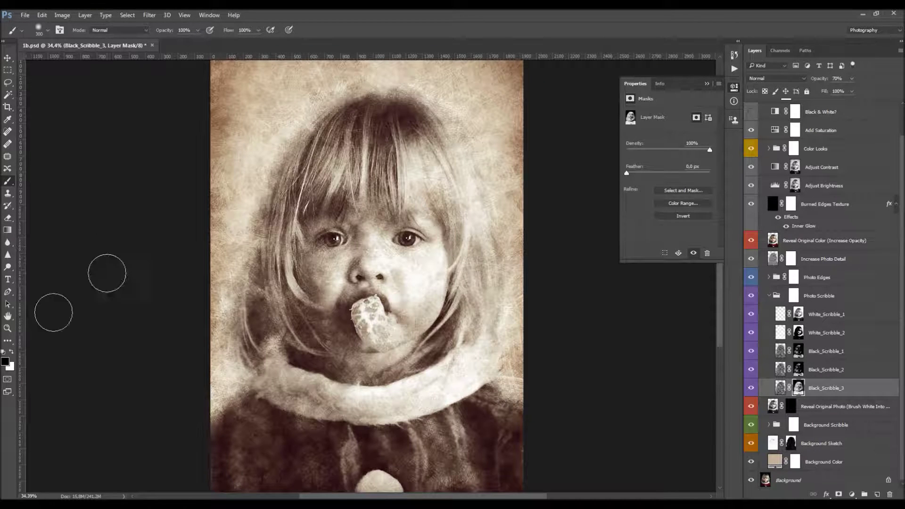
mouse_move(258, 231)
left_mouse_down()
mouse_move(278, 268)
mouse_move(292, 189)
mouse_move(320, 173)
mouse_move(333, 137)
left_mouse_up()
key("ctrl+z")
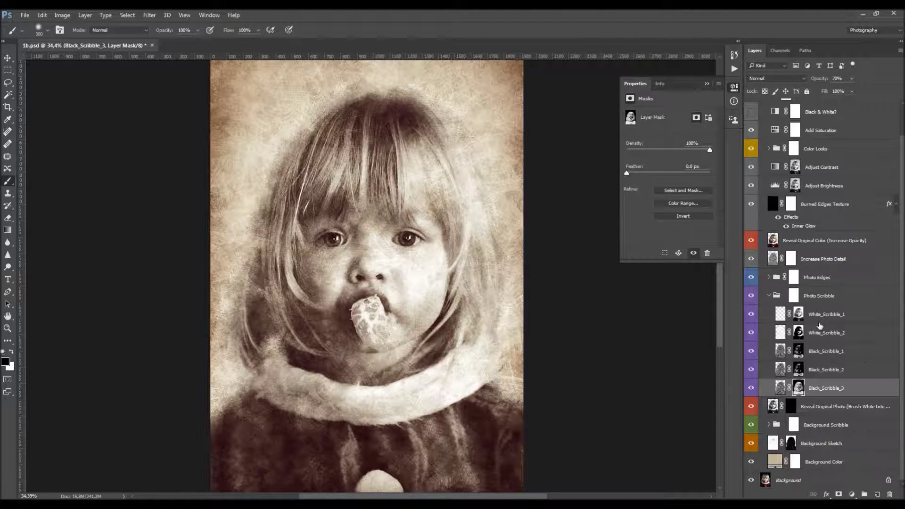
- Try hiding the top of the hair by painting black on the Photo Scribble group's mask, and undo the stroke
left_click(797, 299)
mouse_move(453, 91)
left_mouse_down()
mouse_move(373, 100)
mouse_move(303, 140)
left_mouse_up()
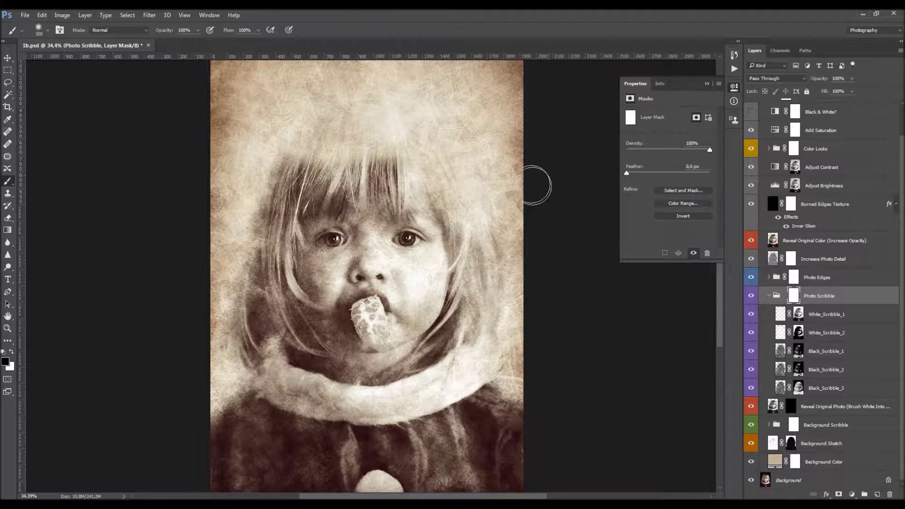
key("ctrl+z")
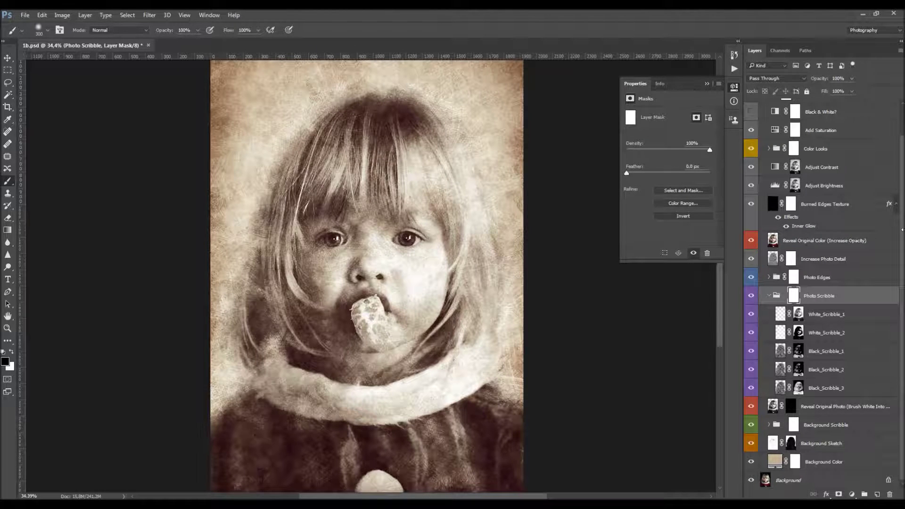
- Collapse the Photo Scribble group and select the black mask of the Reveal Original Photo (Brush White Into Mask) layer
left_click(769, 297)
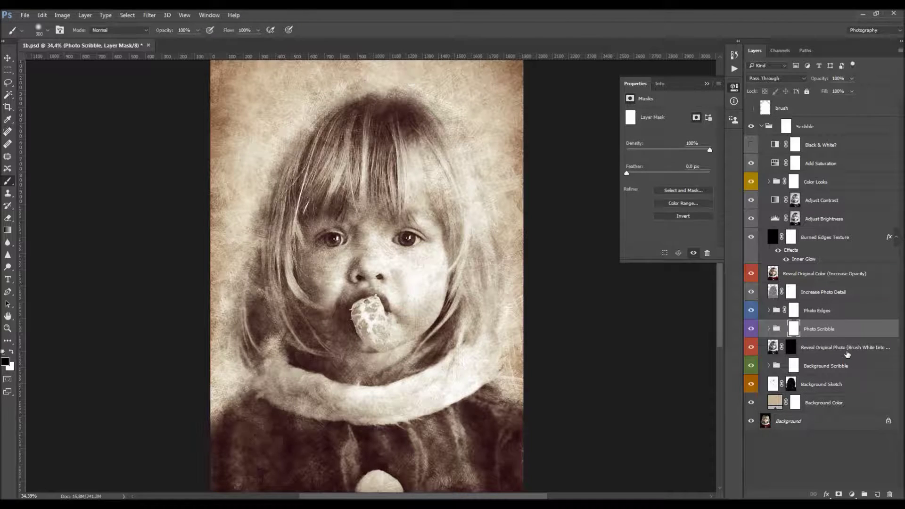
left_click(830, 348)
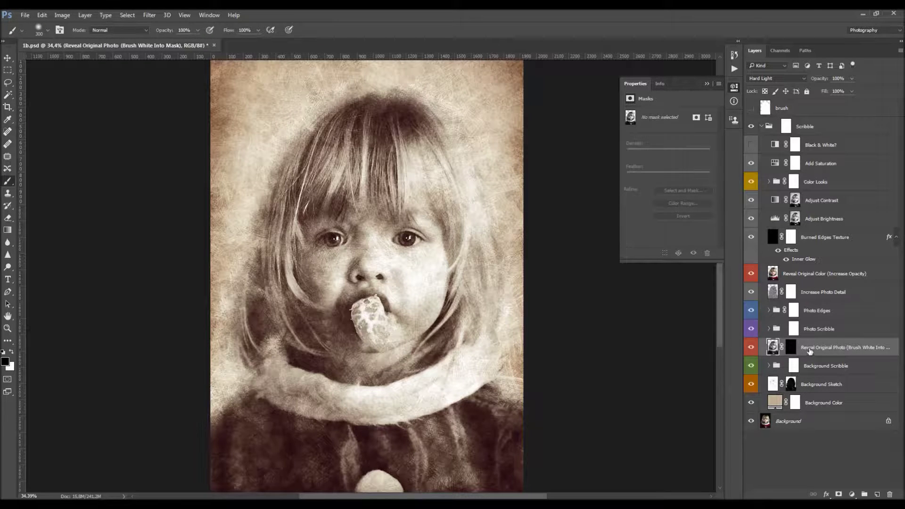
double_click(834, 349)
left_click_drag(843, 347, 895, 347)
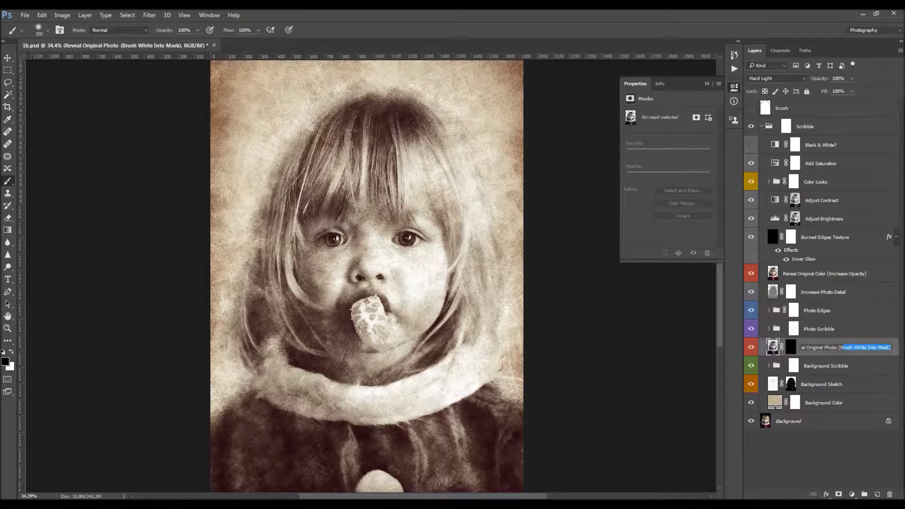
key("Return")
left_click(798, 350)
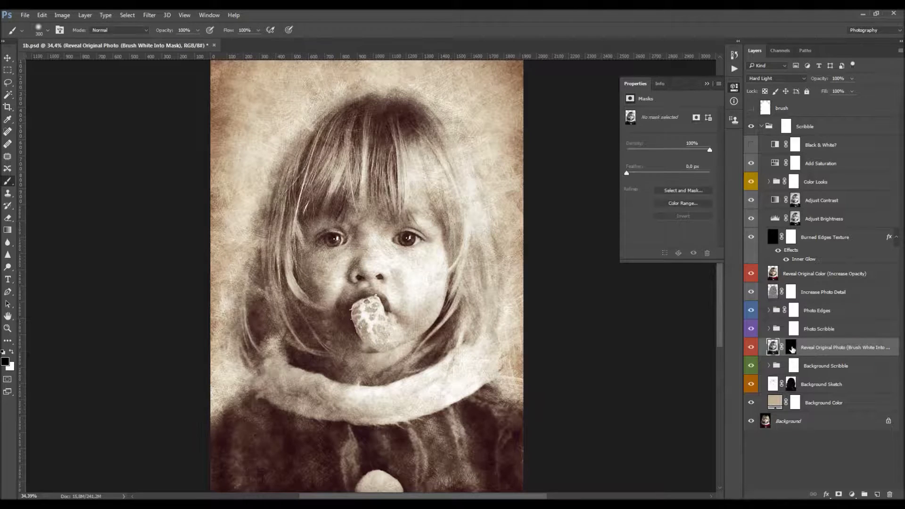
- Paint white with a soft 300 px brush on the Reveal Original Photo mask over the child's eyes, nose and mouth
key("z")
left_click_drag(372, 301, 394, 306)
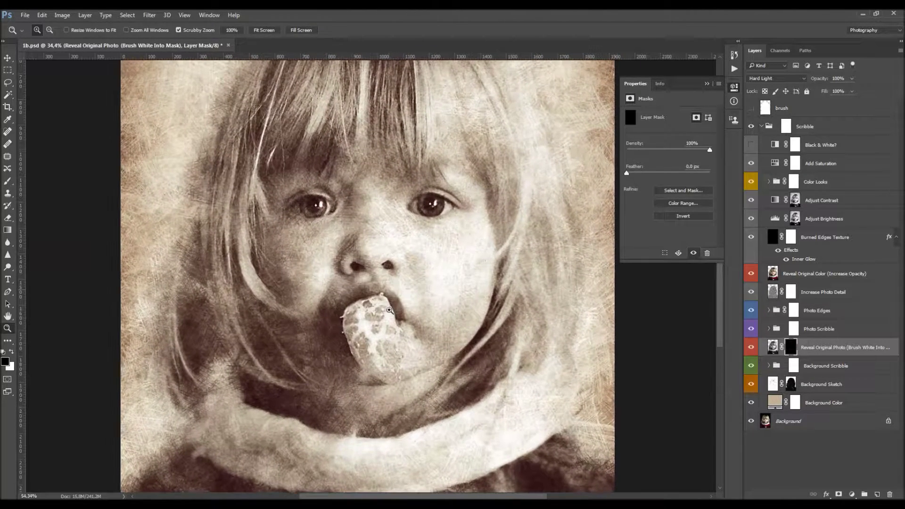
key("b")
left_click(13, 353)
right_click(370, 271)
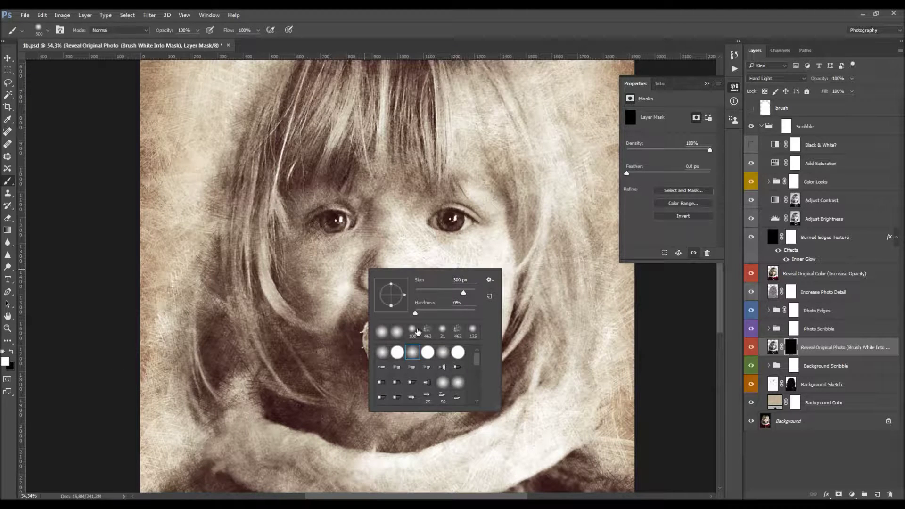
left_click(347, 231)
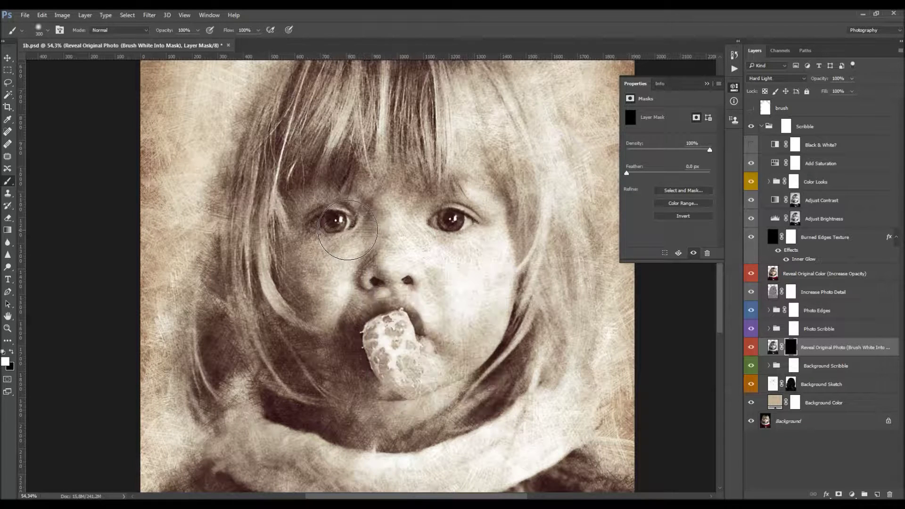
mouse_move(311, 217)
left_mouse_down()
mouse_move(345, 211)
mouse_move(372, 249)
mouse_move(475, 219)
mouse_move(428, 256)
mouse_move(382, 269)
mouse_move(411, 269)
mouse_move(377, 323)
mouse_move(418, 327)
mouse_move(385, 345)
mouse_move(394, 353)
mouse_move(415, 324)
mouse_move(393, 352)
left_mouse_up()
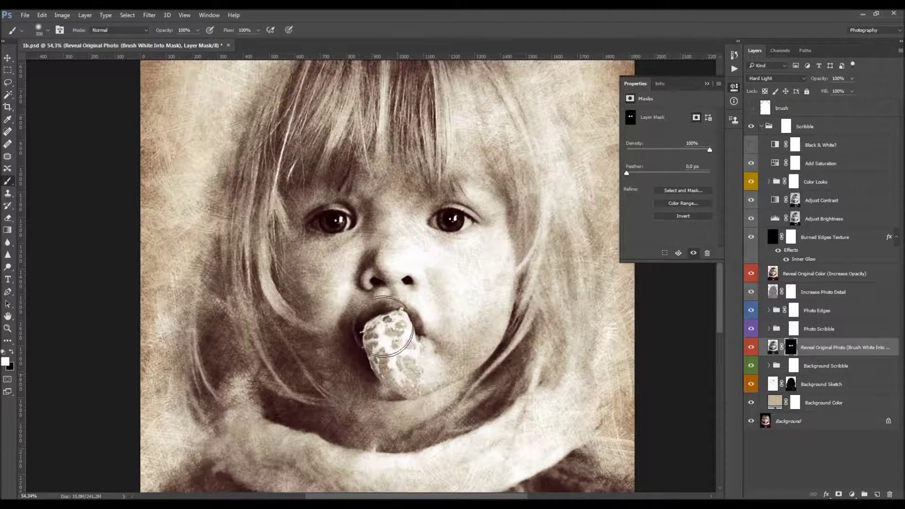
- Compare the face with and without the Reveal Original Photo layer
left_click(794, 348, "ctrl")
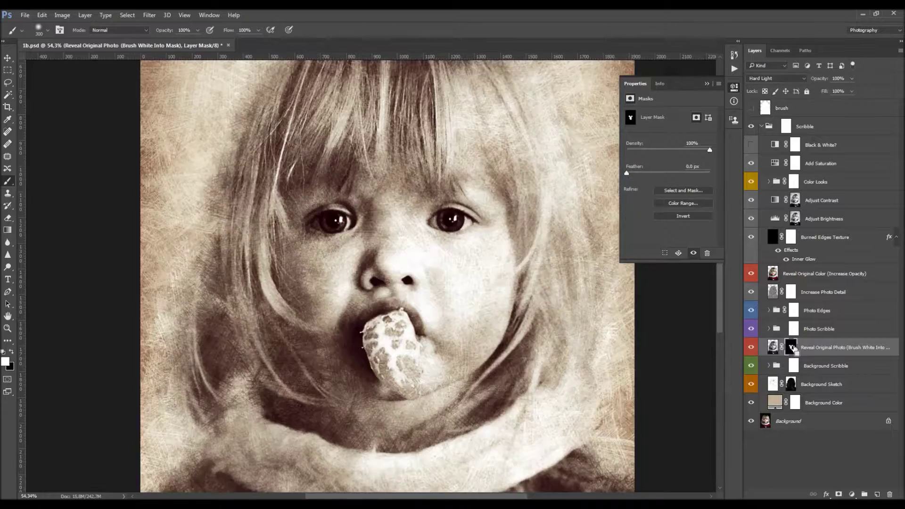
left_click(752, 348)
left_click(753, 349)
left_click(753, 349)
left_click(752, 348)
left_click(752, 349)
left_click(752, 348)
- Lower the Reveal Original Photo layer's opacity to 35% and compare the artwork with and without it
key("z")
left_click_drag(470, 240, 462, 231)
key("v")
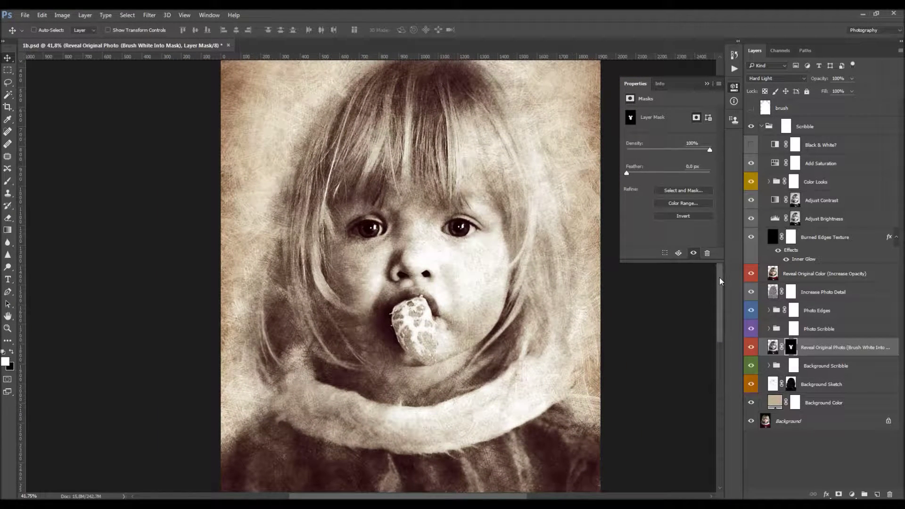
left_click_drag(819, 79, 658, 89)
left_click(755, 349)
left_click(754, 349)
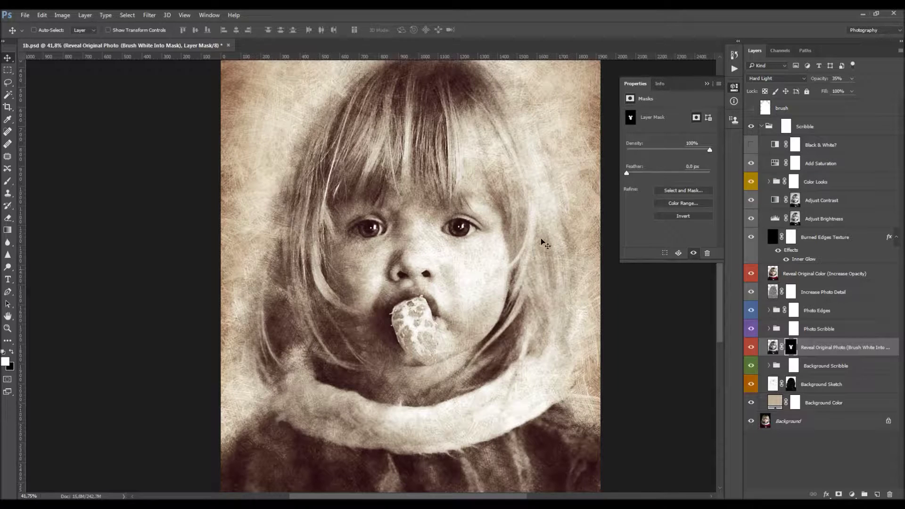
- Compare the artwork with and without the Background Scribble group
key("z")
mouse_move(455, 260)
left_mouse_down()
mouse_move(445, 258)
mouse_move(458, 257)
left_mouse_up()
key("v")
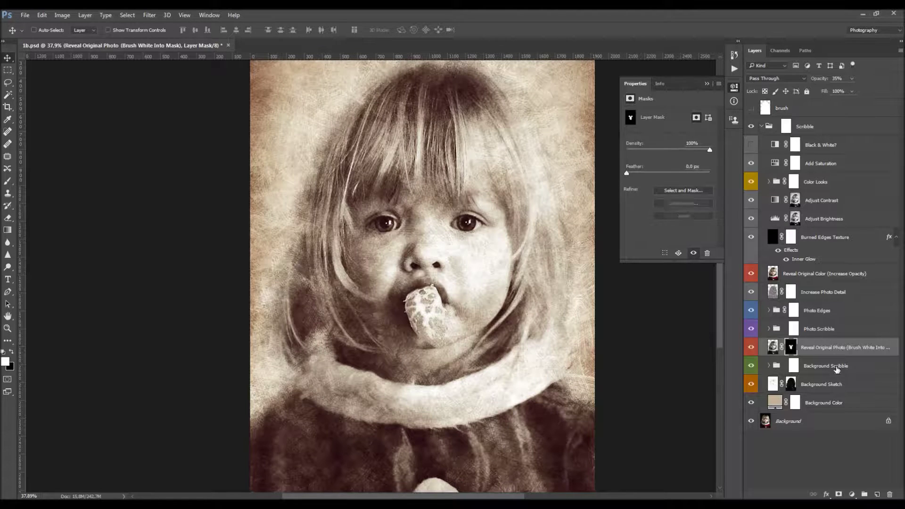
left_click(837, 369)
left_click(751, 367)
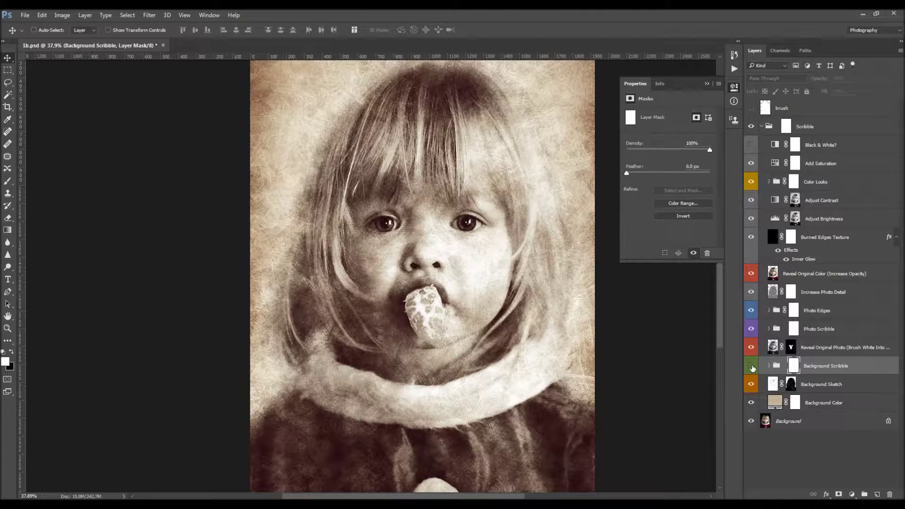
key("z")
mouse_move(529, 297)
left_mouse_down()
mouse_move(467, 297)
mouse_move(529, 297)
left_mouse_up()
key("v")
left_click(752, 367)
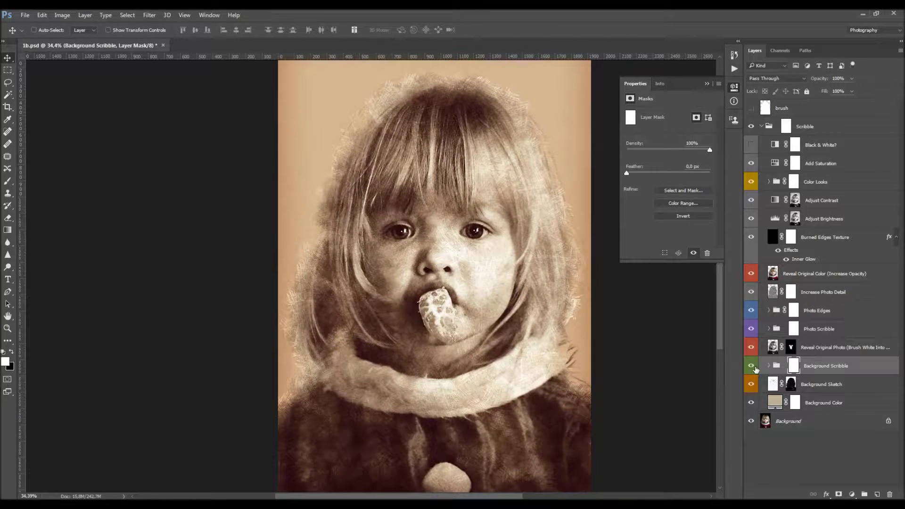
- Expand the Background Scribble group and go through its layers from BS_1 to BS_6
left_click(769, 366)
scroll(899, 364, "down", 2)
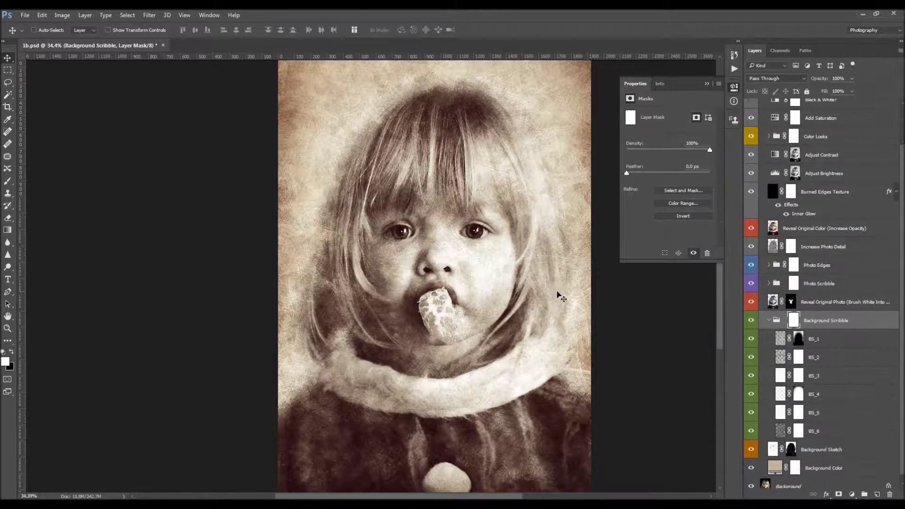
key("h")
scroll(561, 297, "right", 2)
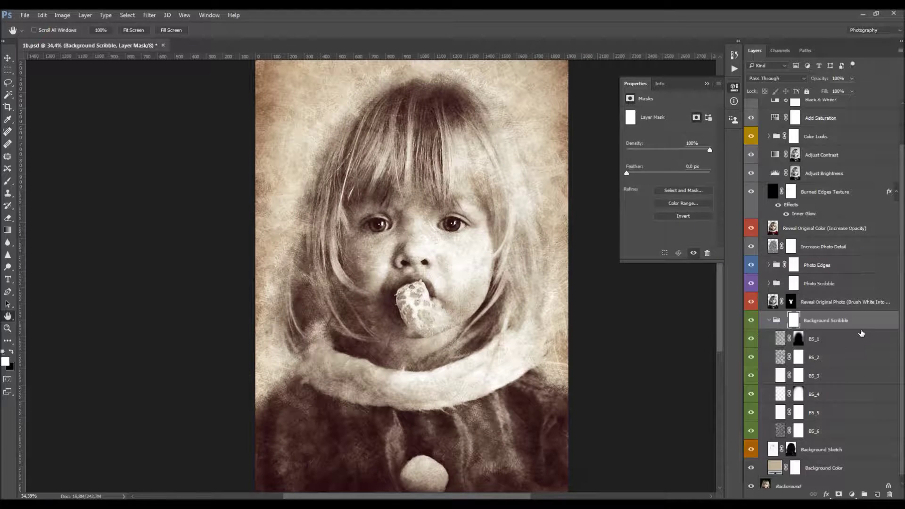
left_click(849, 340)
left_click(840, 358)
left_click(837, 375)
left_click(835, 394)
left_click(833, 411)
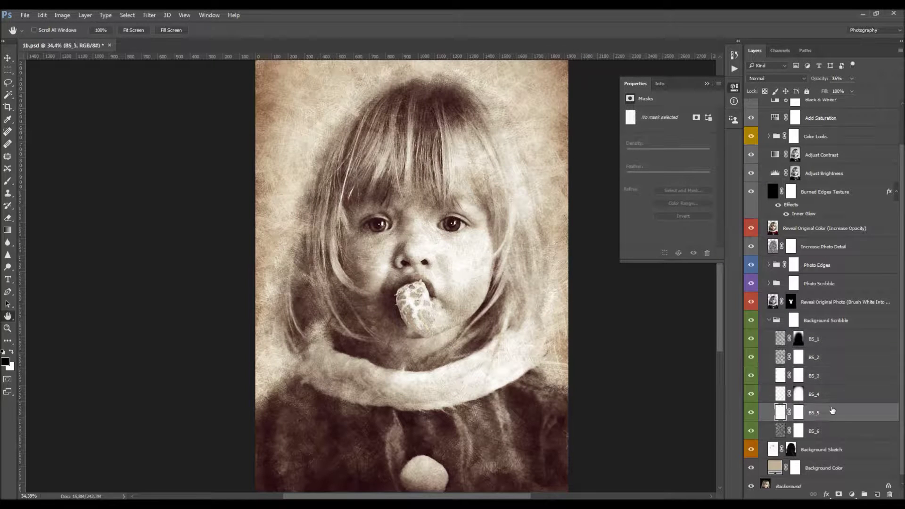
left_click(826, 432)
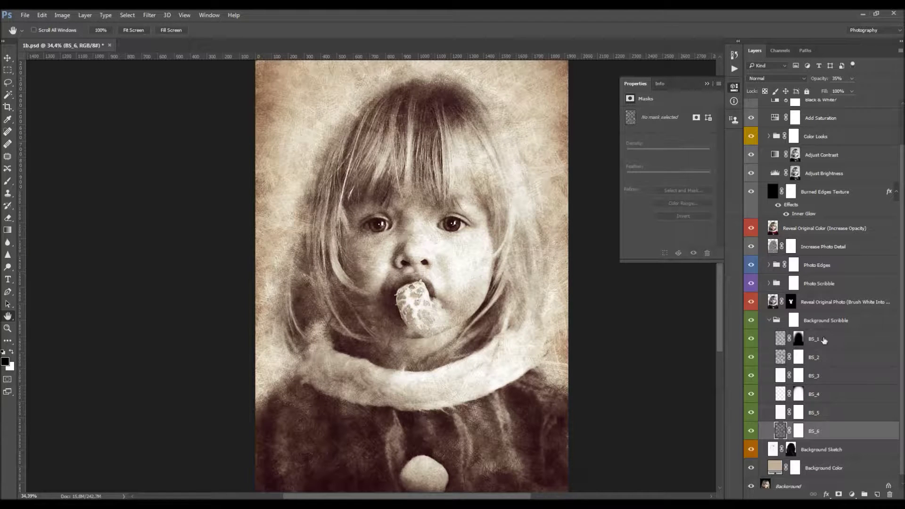
- Go through the BS layers once more, select the mask of BS_1, and compare the background with and without that layer
left_click(824, 341)
left_click(828, 360)
left_click(826, 380)
left_click(825, 398)
left_click(825, 416)
left_click(825, 431)
left_click(811, 339)
left_click(752, 341)
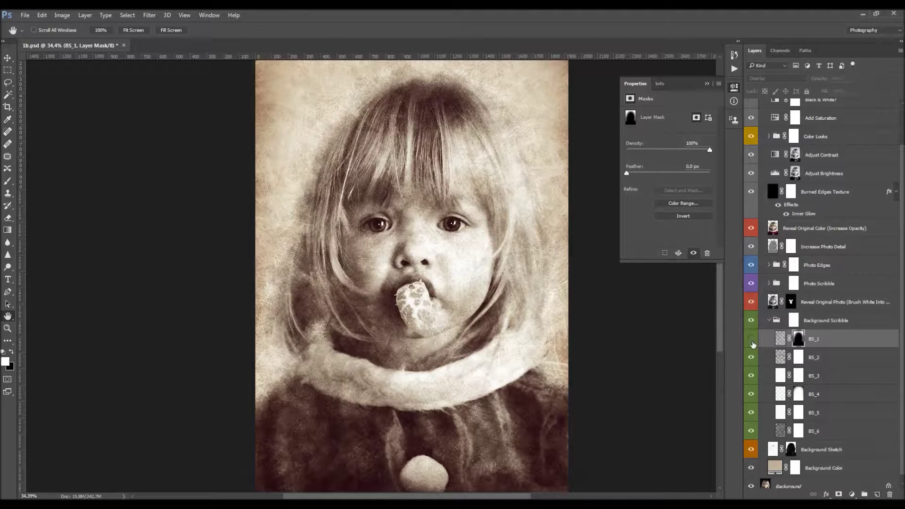
left_click(753, 340)
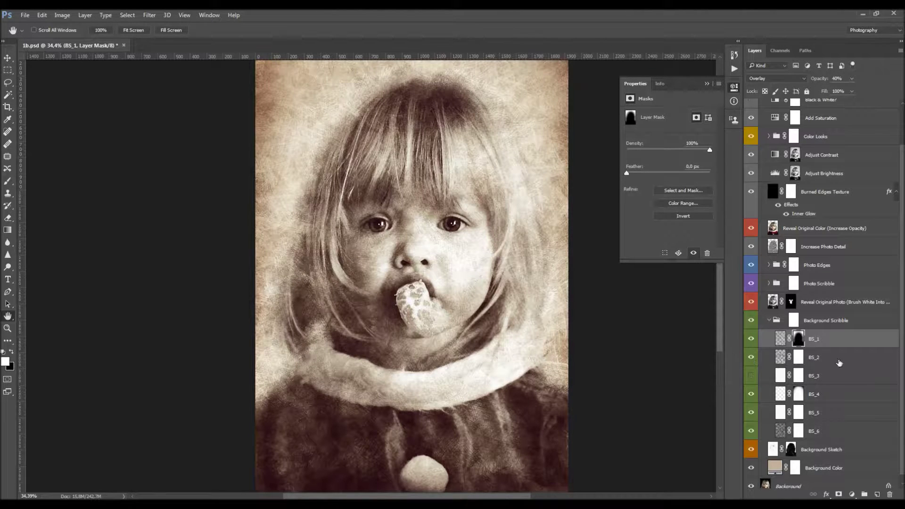
- Compare the background with and without the BS_3, BS_4 and BS_5 layers, leaving all of them visible
left_click(753, 375)
left_click(753, 376)
left_click(753, 376)
left_click(753, 397)
left_click(753, 398)
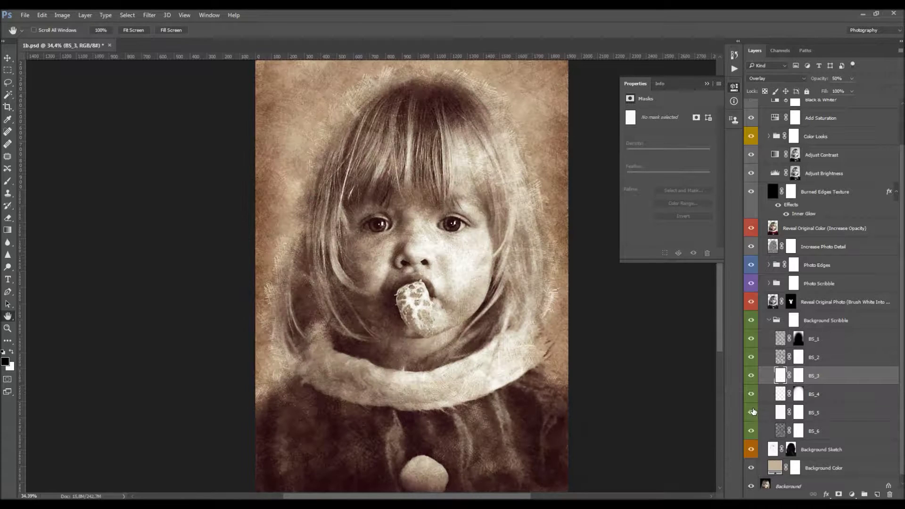
left_click(754, 412)
left_click(753, 412)
key("z")
left_click_drag(457, 266, 444, 245)
key("v")
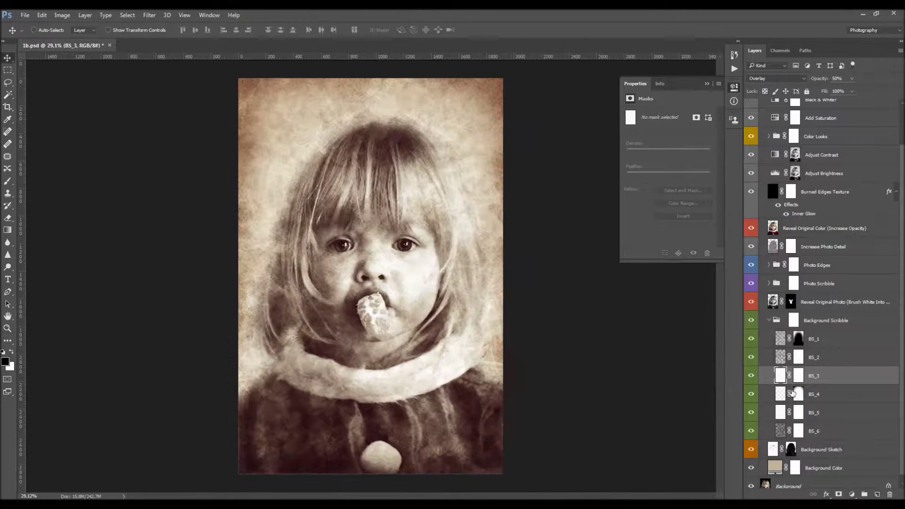
- Set the BS_4 layer's opacity to 85% and BS_2's to 50%, and check the background against the version without the scribble group
left_click(814, 395)
left_click_drag(826, 80, 899, 87)
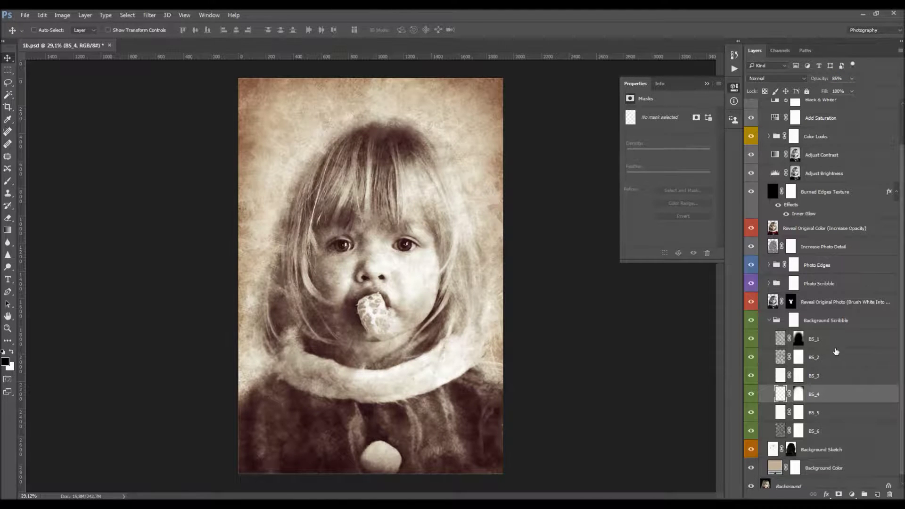
left_click(836, 357)
left_click_drag(822, 78, 841, 83)
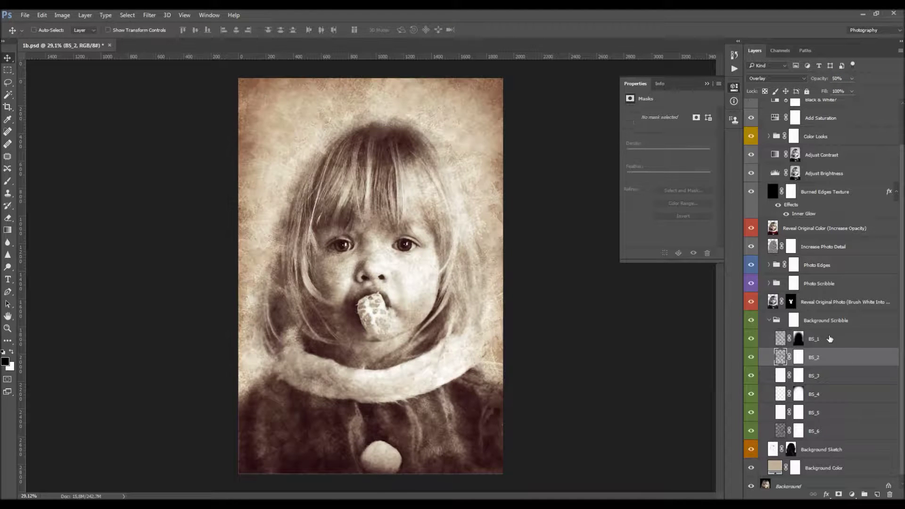
key("alt+bracketright")
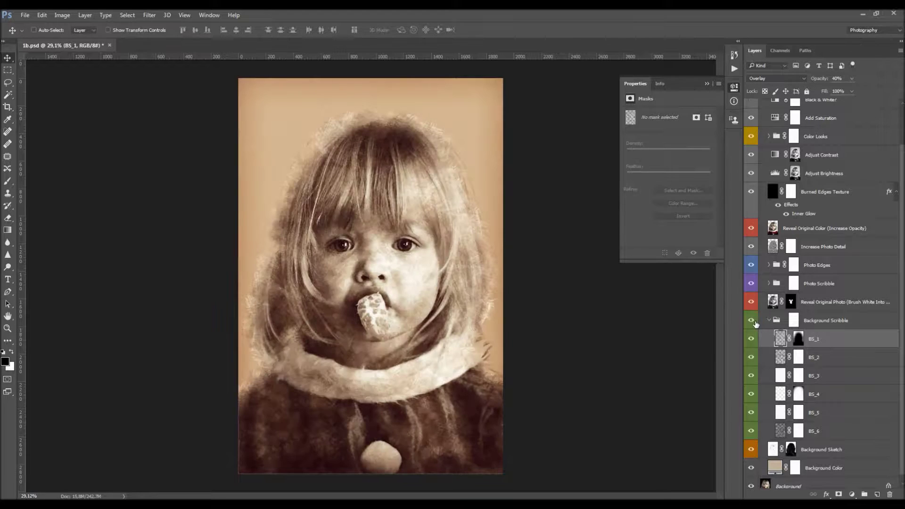
scroll(840, 356, "down", 1)
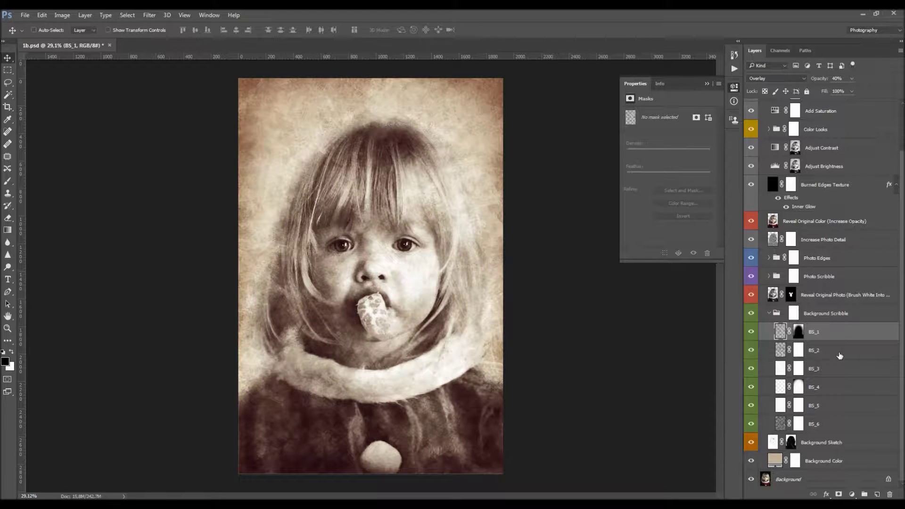
- Select the Background Sketch layer and compare the area around the portrait with and without it
left_click(831, 439)
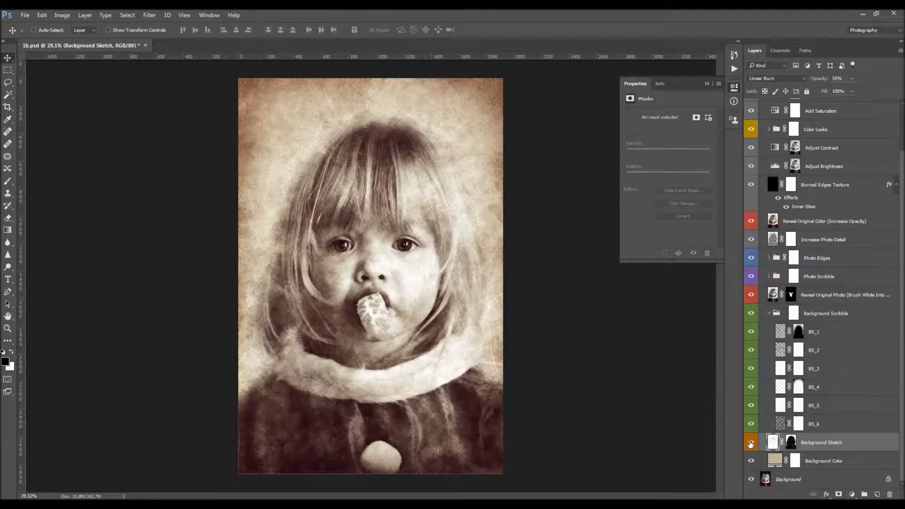
key("h")
scroll(427, 271, "up", 3)
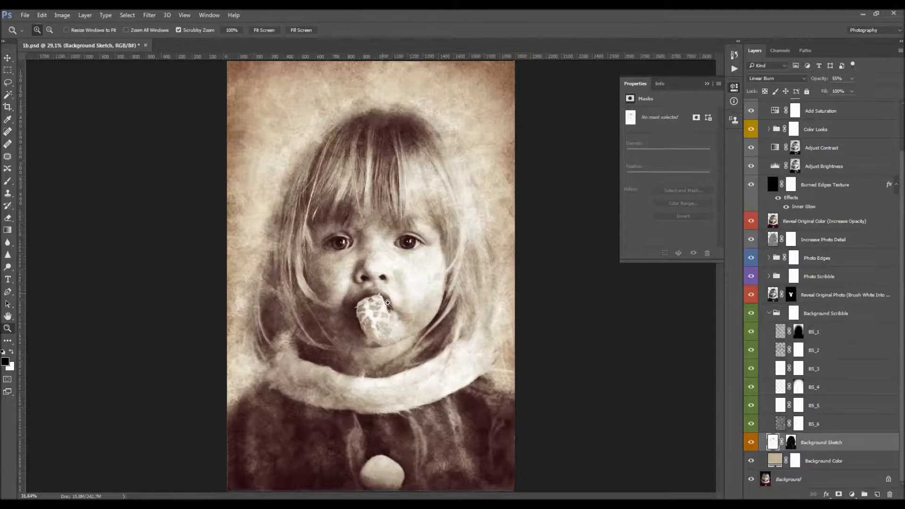
left_click_drag(427, 271, 440, 259)
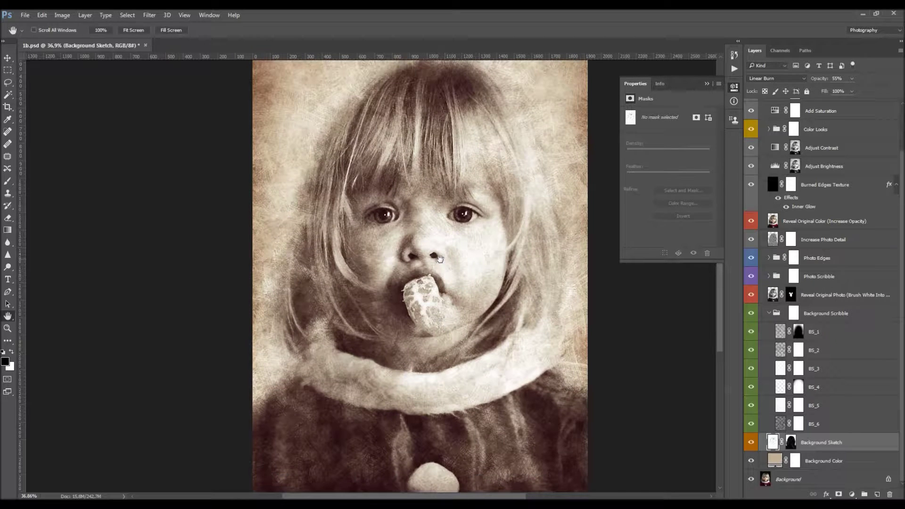
scroll(299, 141, "up", 3)
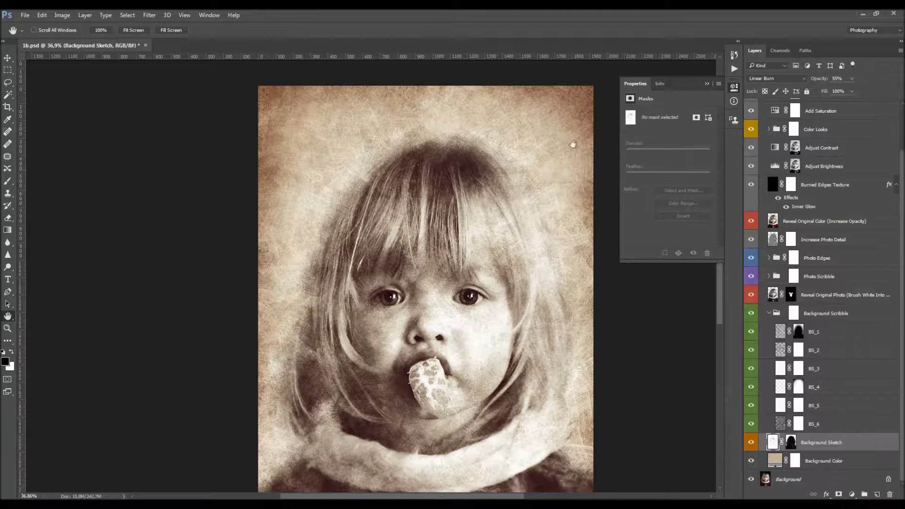
left_click_drag(556, 193, 545, 168)
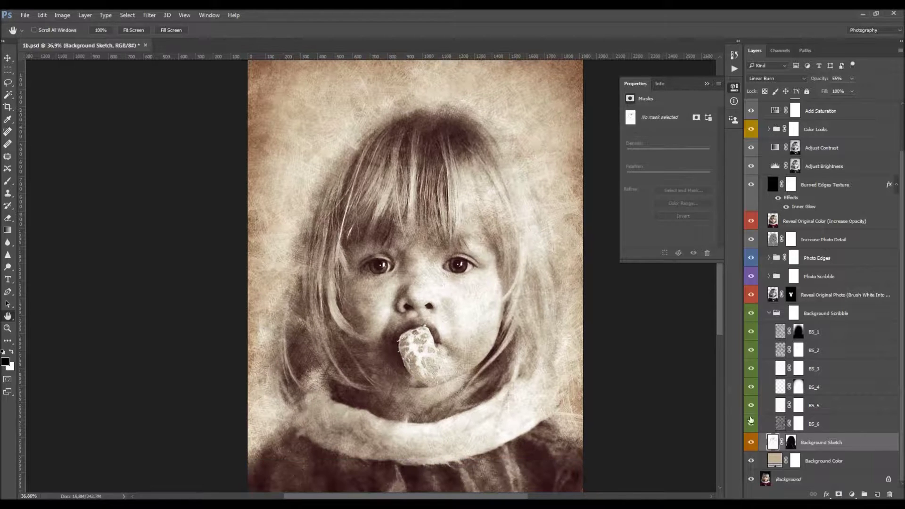
scroll(461, 198, "down", 1)
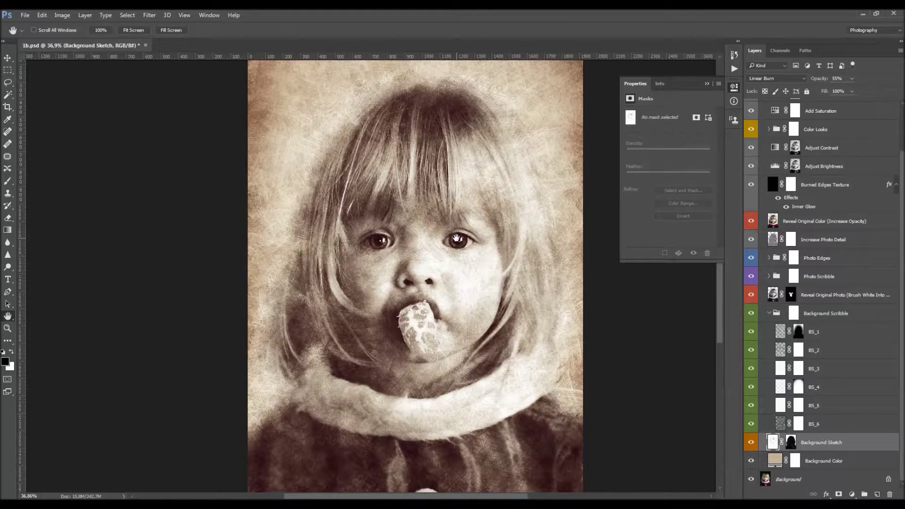
scroll(460, 223, "down", 1)
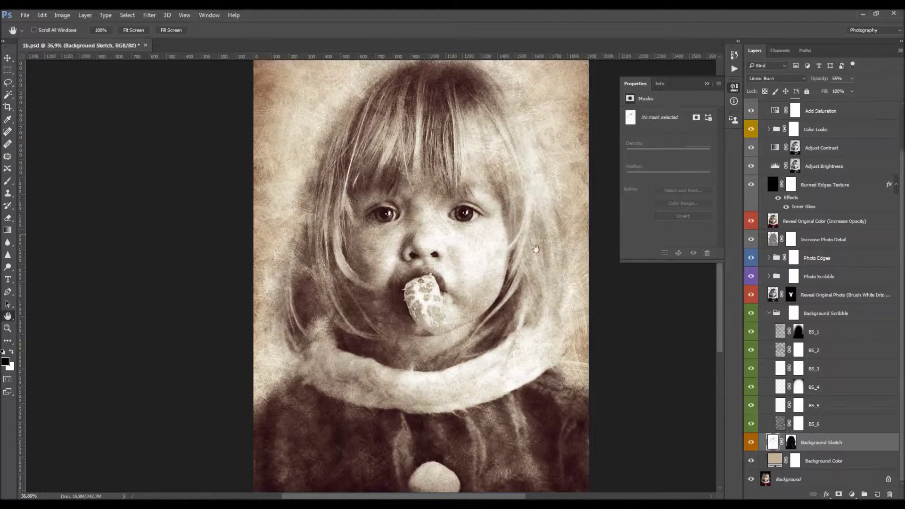
left_click(752, 444)
left_click(752, 444)
- Show the brush layer to check the area painted over the child, and hide it again
scroll(897, 150, "up", 3)
left_click(751, 104)
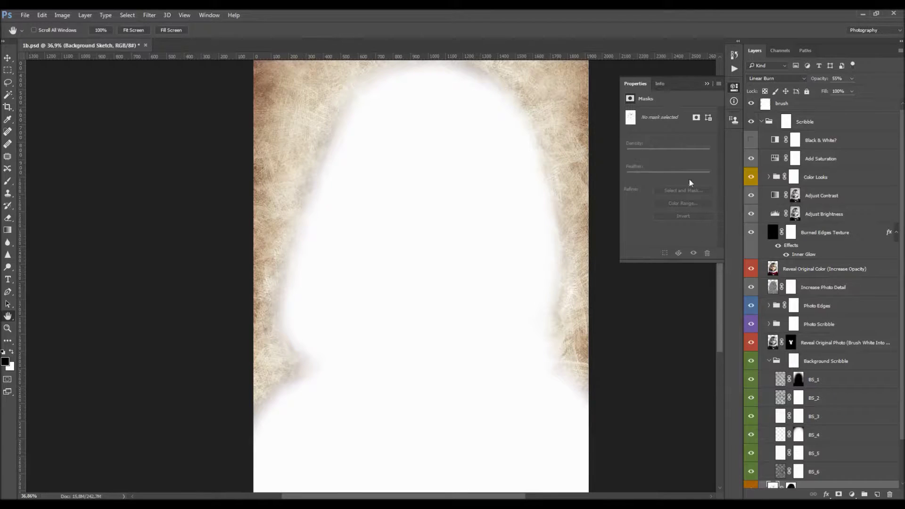
left_click(751, 104)
scroll(764, 344, "down", 2)
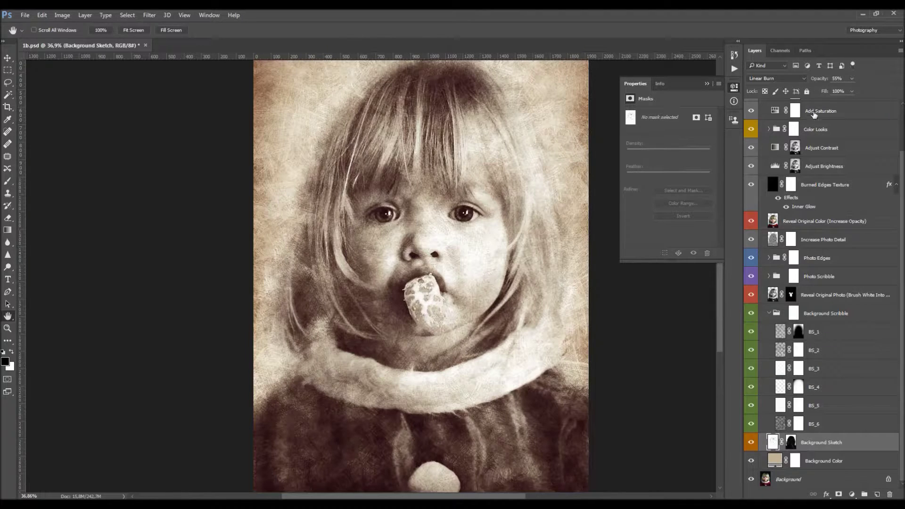
- Select the Background Sketch layer's mask, and disable and re-enable it to compare its effect
left_click(791, 443)
left_click(791, 442, "shift")
left_click(790, 442, "shift")
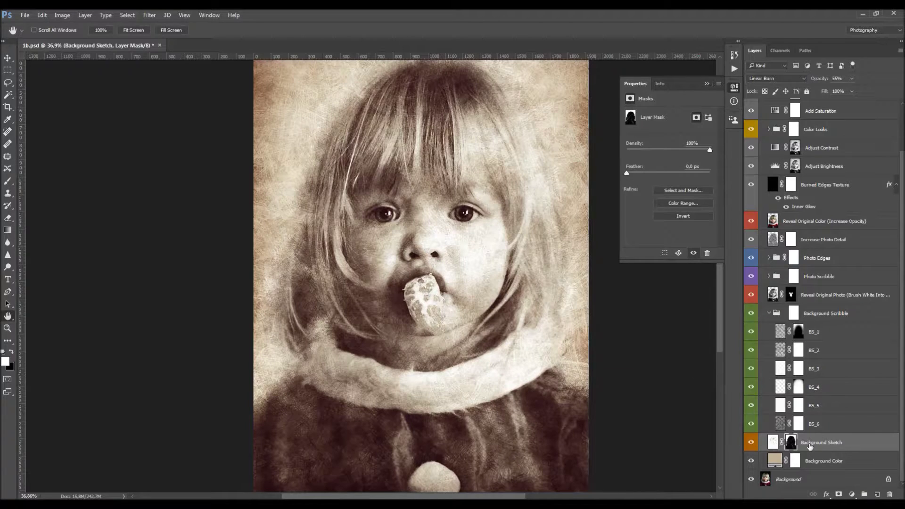
- Try a greyer beige as the fill of the Background Color layer
left_click(854, 465)
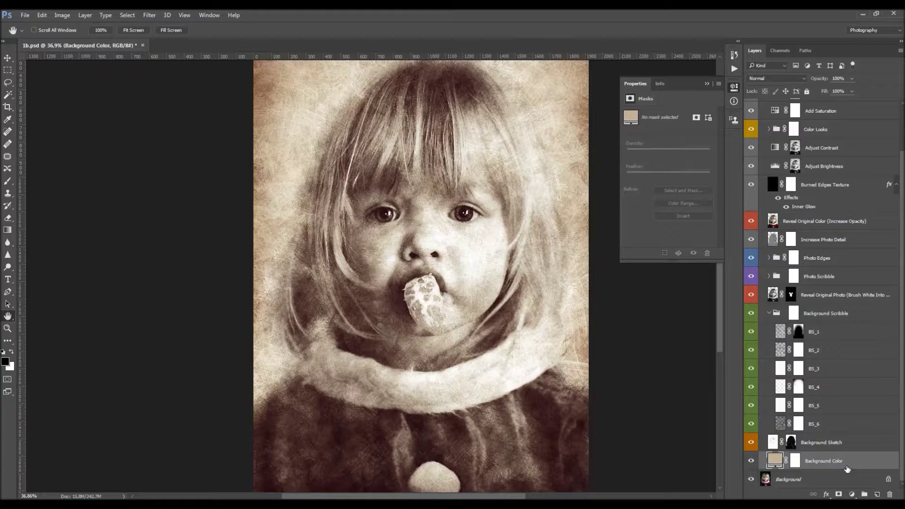
double_click(775, 461)
mouse_move(753, 273)
left_mouse_down()
mouse_move(764, 196)
mouse_move(764, 281)
left_mouse_up()
left_click(657, 212)
mouse_move(658, 213)
left_mouse_down()
mouse_move(638, 215)
mouse_move(635, 236)
mouse_move(631, 198)
mouse_move(647, 182)
mouse_move(637, 178)
mouse_move(645, 208)
left_mouse_up()
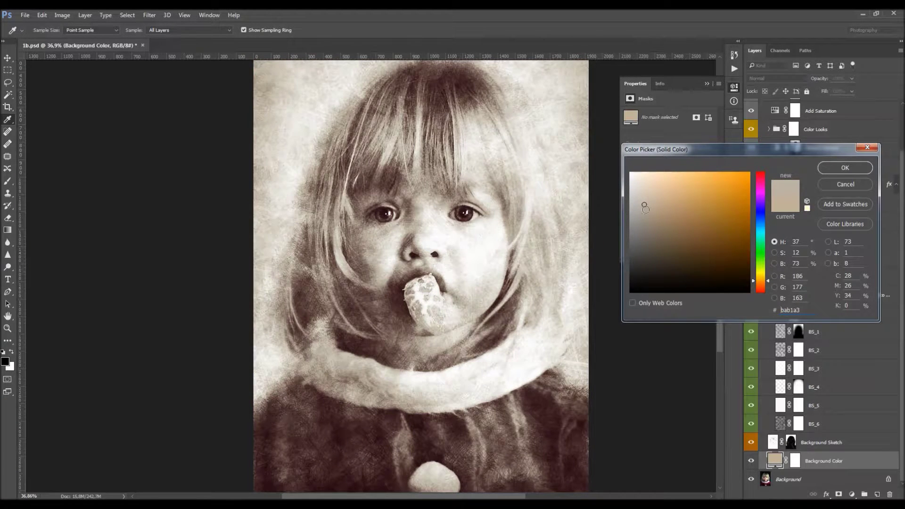
left_click(851, 188)
- Collapse the Scribble group, add a new layer above it, and stamp all visible layers into that new layer
key("z")
mouse_move(470, 219)
left_mouse_down()
mouse_move(424, 220)
mouse_move(469, 219)
mouse_move(459, 219)
left_mouse_up()
key("v")
scroll(898, 307, "up", 3)
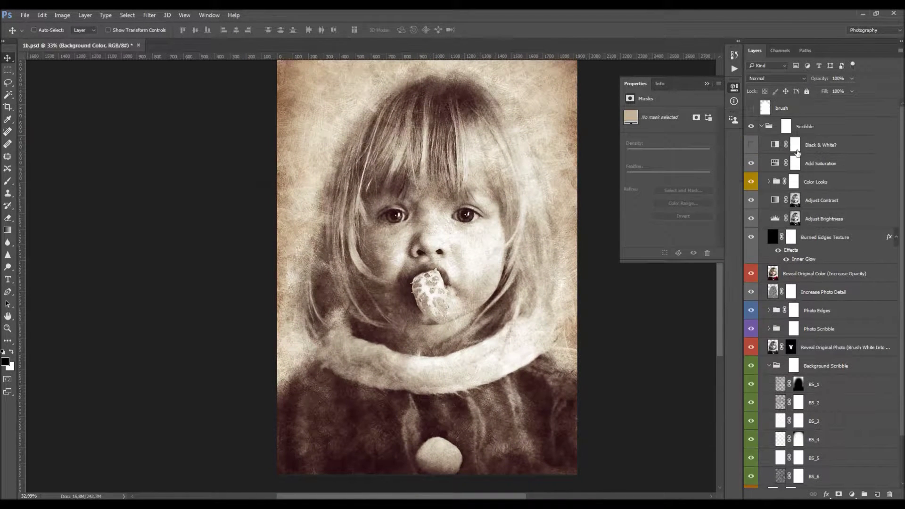
left_click(761, 126)
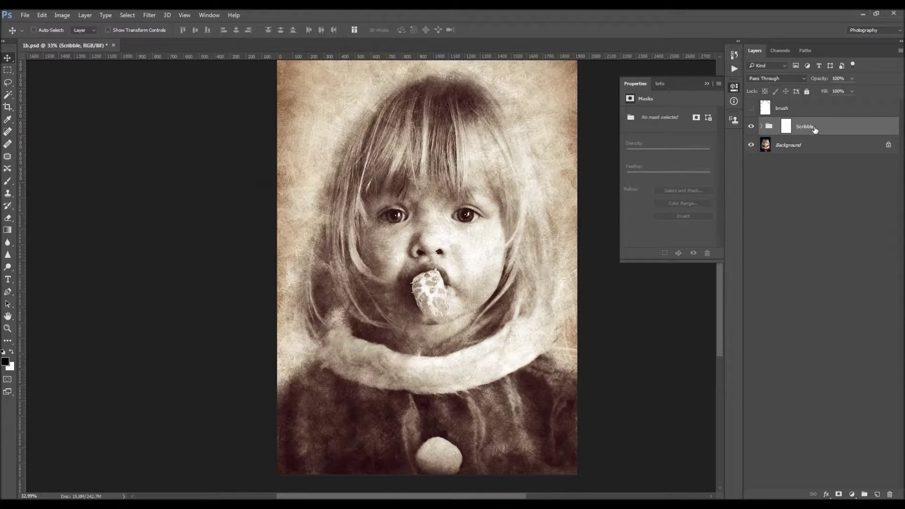
left_click(875, 493)
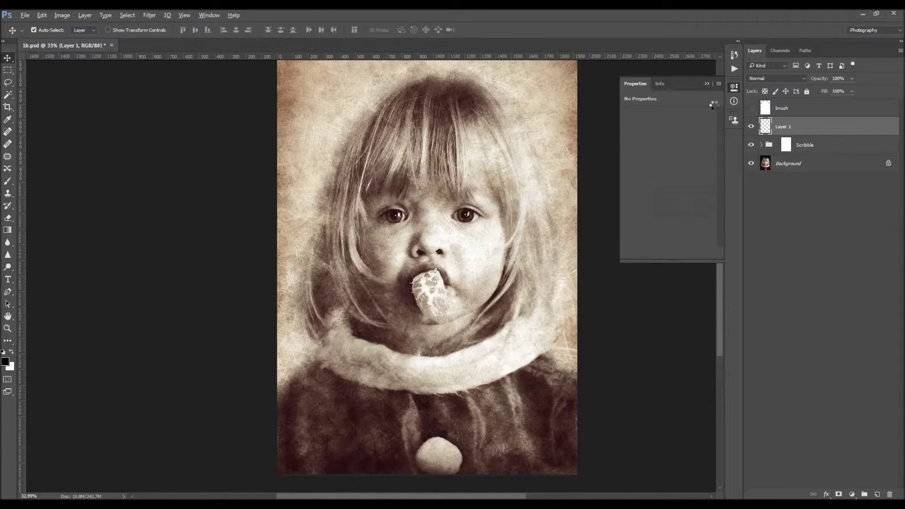
key("ctrl+shift+alt+e")
- Open the stamped layer in the Camera Raw Filter and set the temperature to +4 and the tint to +6
left_click(151, 21)
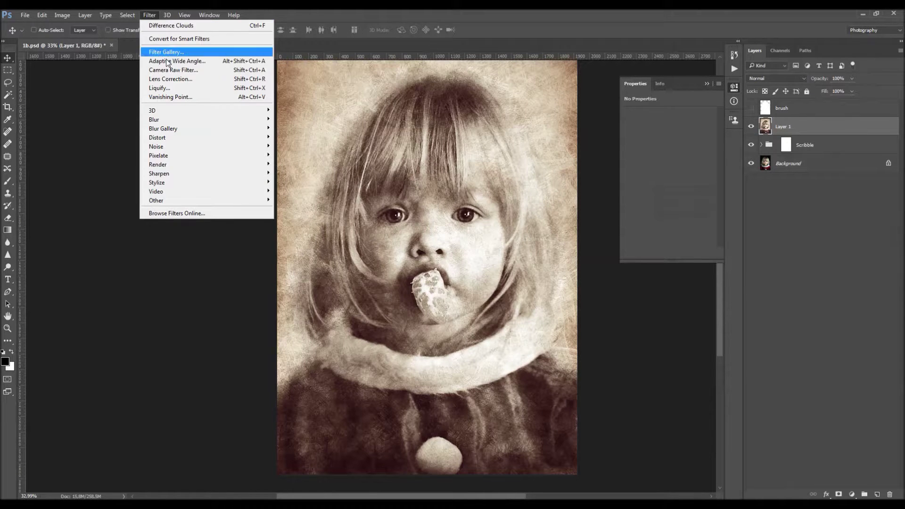
left_click(188, 71)
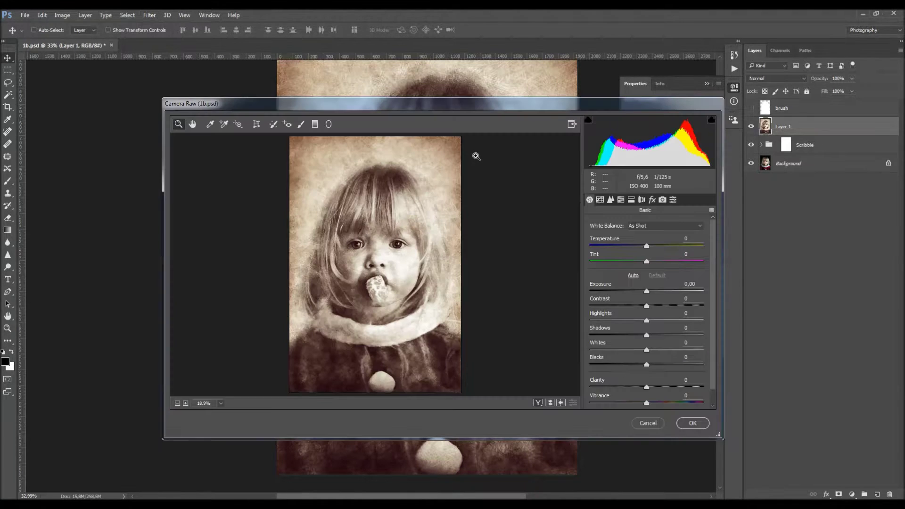
left_click_drag(625, 103, 638, 96)
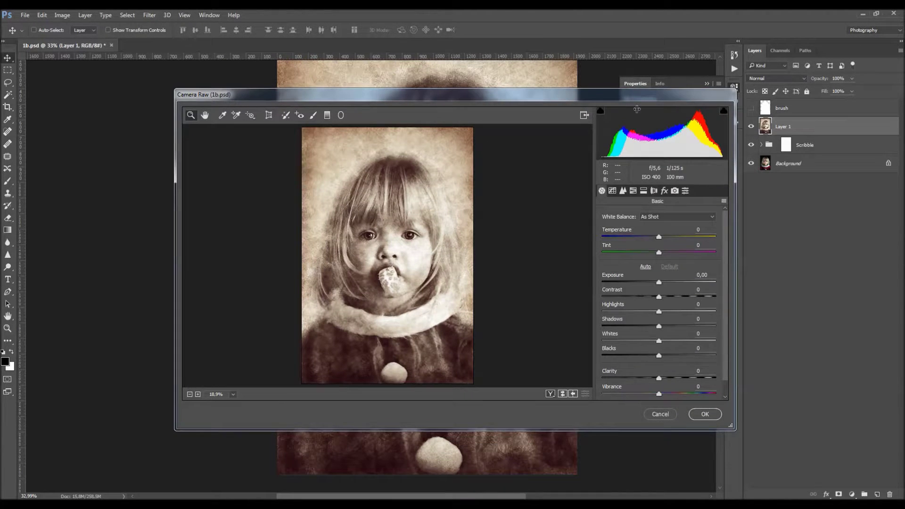
scroll(726, 259, "down", 1)
left_click(660, 220)
left_click_drag(661, 222, 663, 239)
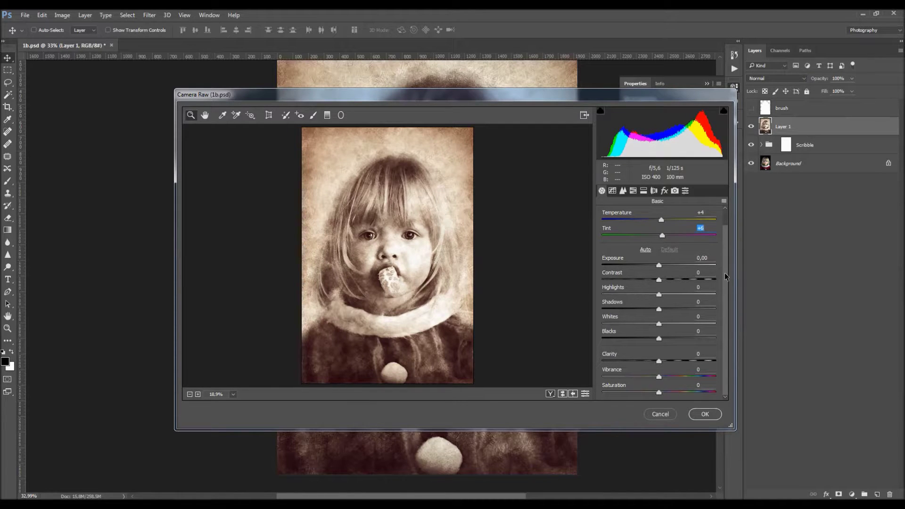
- Test an exposure change and reset it to zero, and raise the clarity slightly
left_click_drag(659, 267, 658, 268)
double_click(658, 268)
left_click(663, 361)
- Add a little sharpening, set the post crop vignetting amount to -16, and apply the Camera Raw Filter
left_click(623, 190)
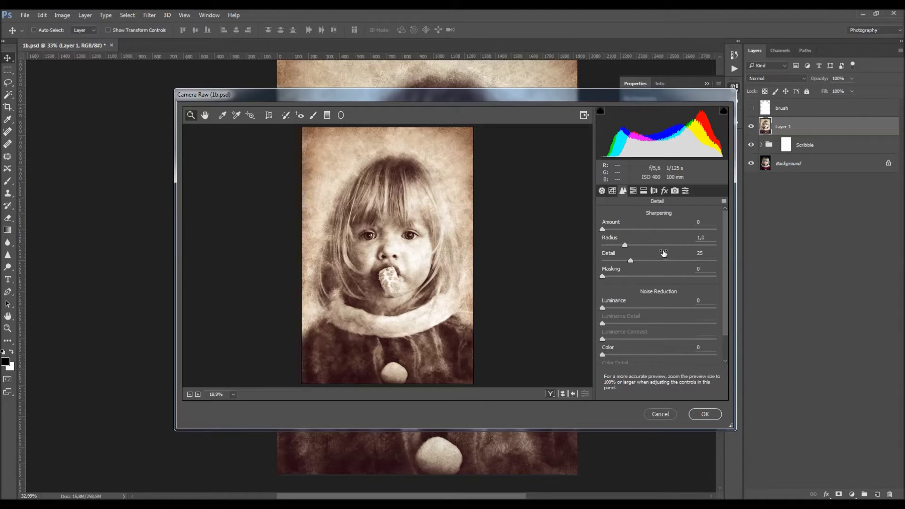
left_click_drag(603, 229, 613, 231)
left_click(665, 191)
left_click_drag(659, 348, 651, 349)
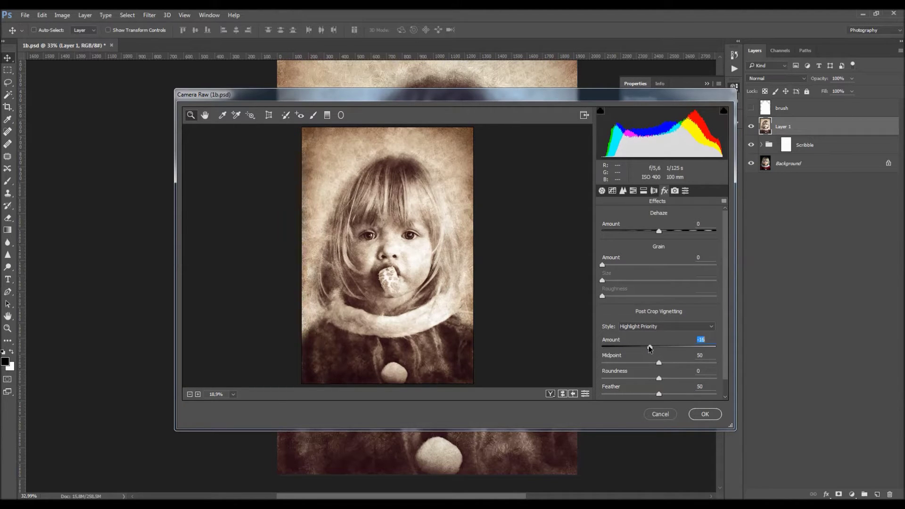
left_click(707, 415)
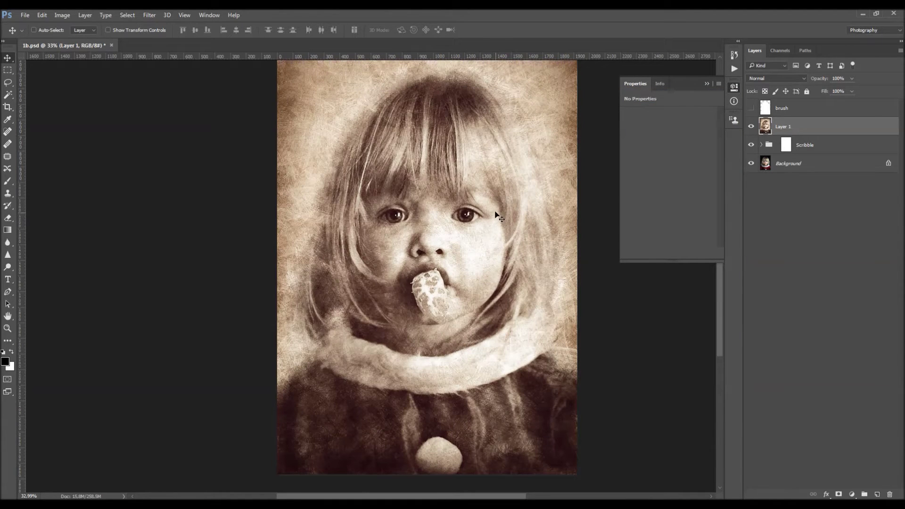
- Compare the artwork with and without the Camera Raw adjusted layer, both close up and with the whole portrait in view
key("h")
left_click_drag(484, 213, 484, 226)
key("v")
left_click(752, 126)
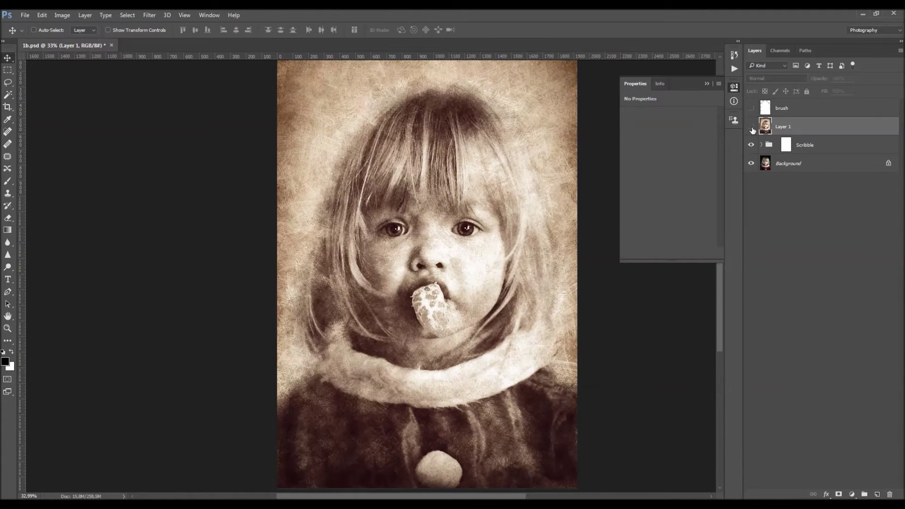
left_click(752, 126)
left_click(751, 127)
left_click(751, 127)
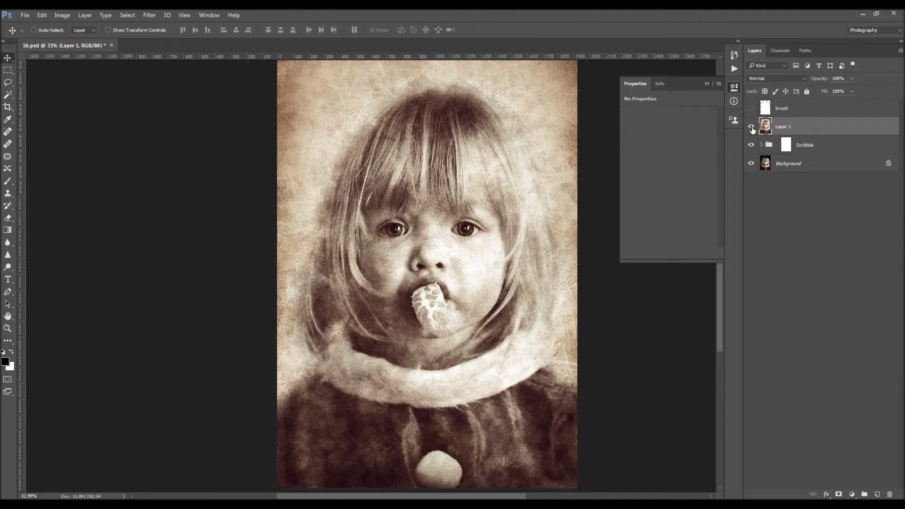
key("z")
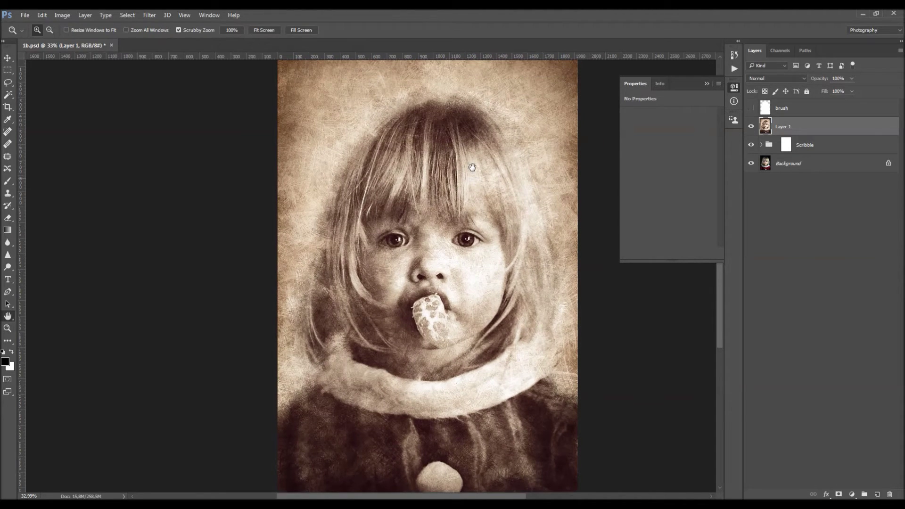
left_click_drag(470, 159, 460, 161)
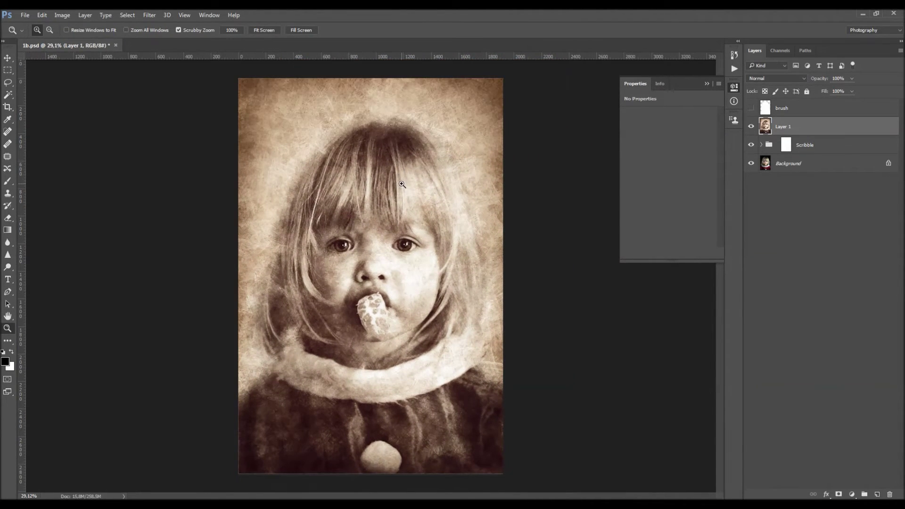
left_click(461, 161)
key("v")
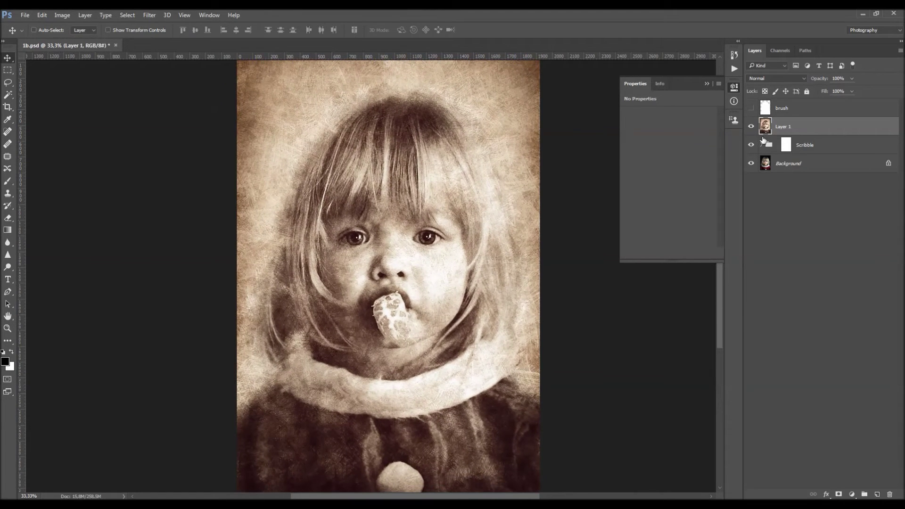
mouse_move(751, 126)
left_mouse_down()
mouse_move(753, 146)
mouse_move(751, 128)
left_mouse_up()
key("z")
left_click_drag(478, 158, 477, 156)
key("v")
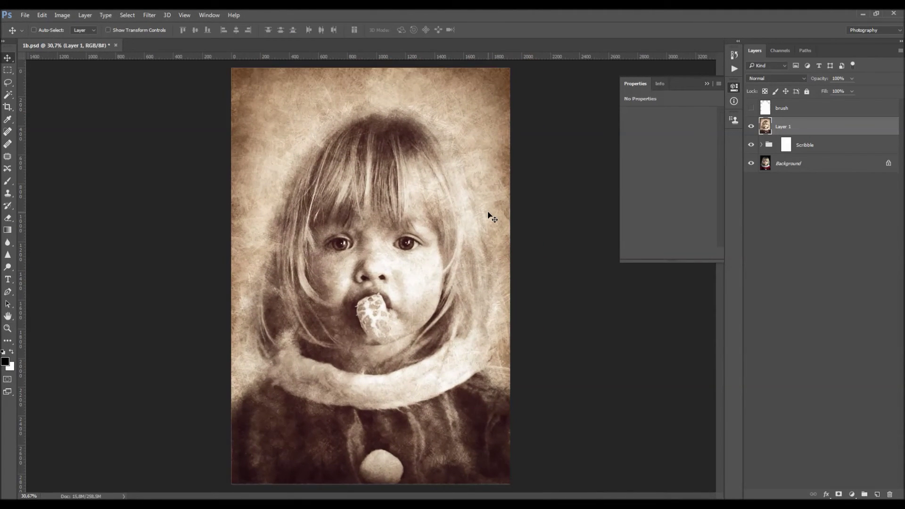